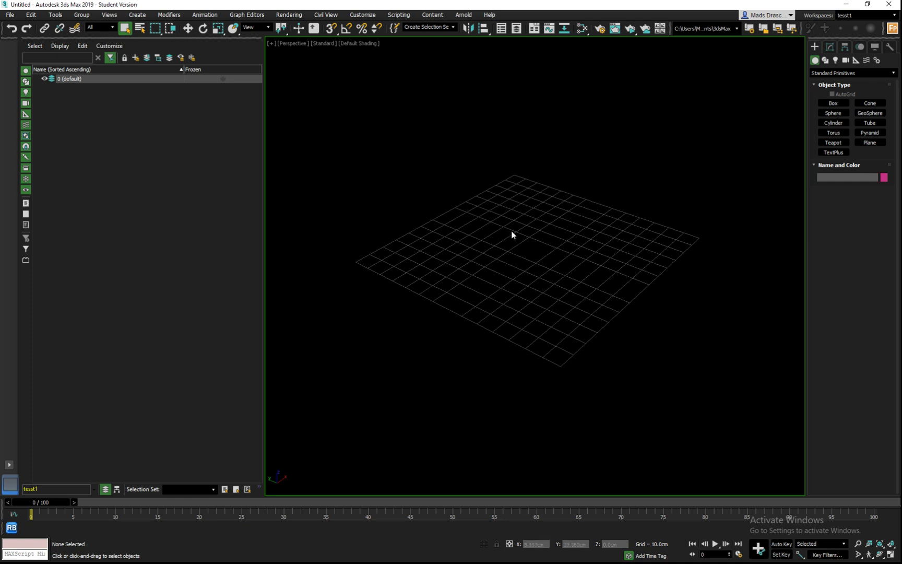
- Create a sphere of about 39 cm radius centred on the grid in the Perspective viewport
scroll(533, 252, "up", 4)
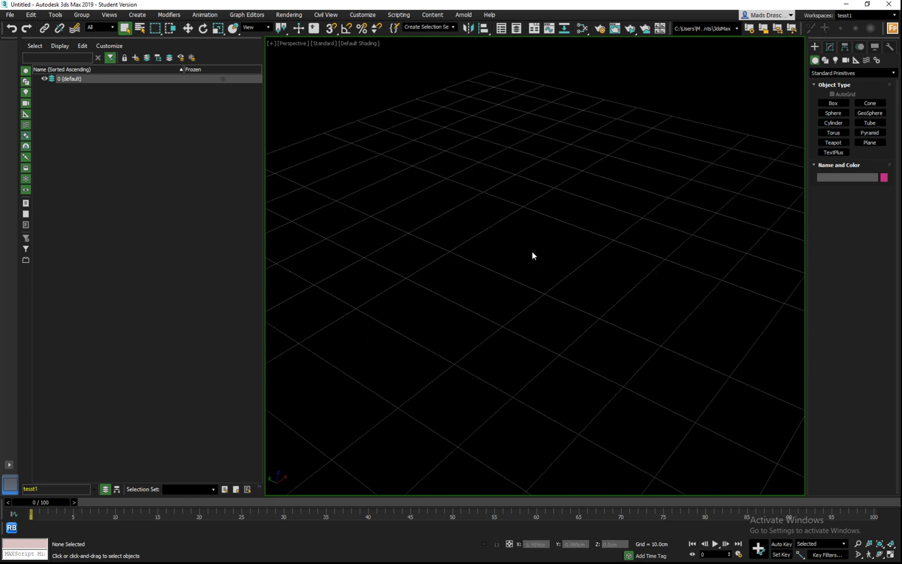
left_click(833, 113)
left_click_drag(531, 249, 563, 310)
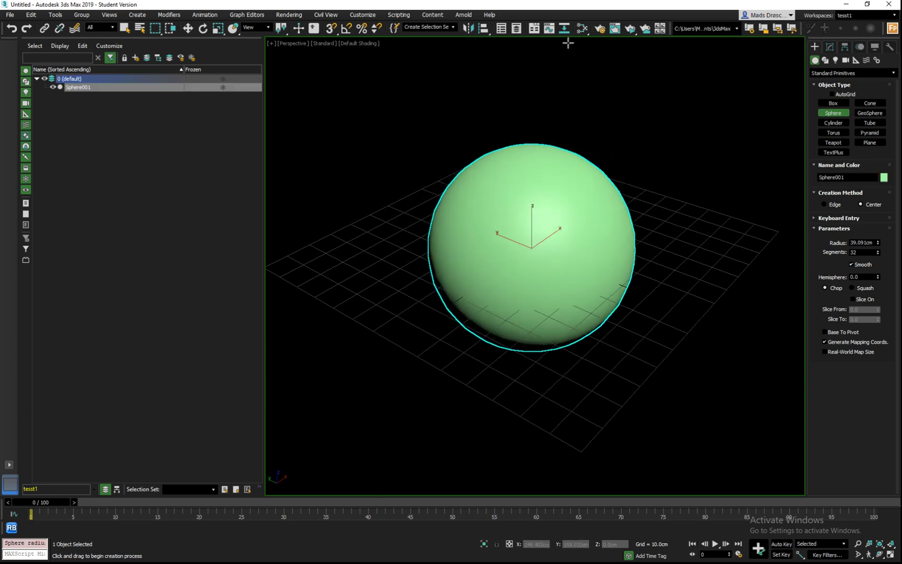
- In the Slate Material Editor, add a Physical Material node and assign it to the sphere
left_click(581, 29)
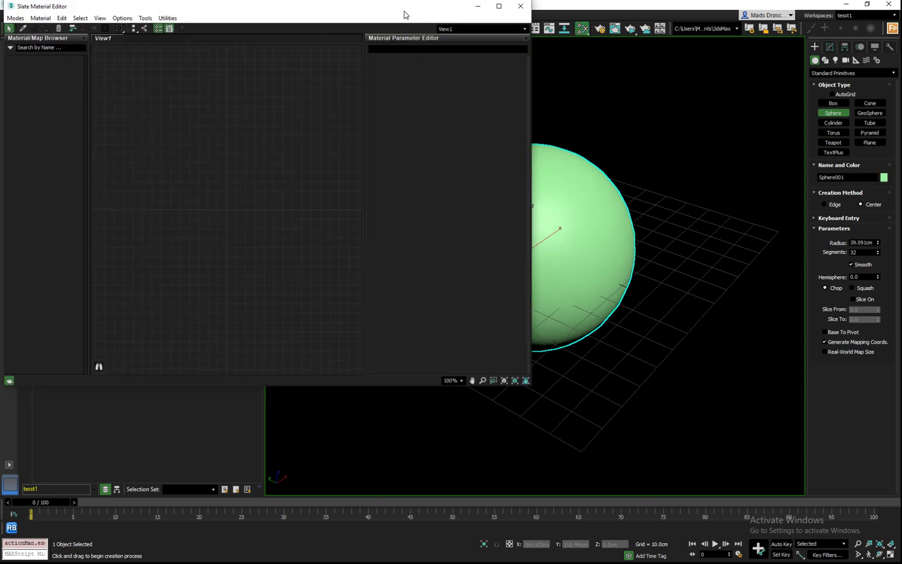
left_click_drag(407, 15, 394, 73)
left_click_drag(157, 73, 176, 71)
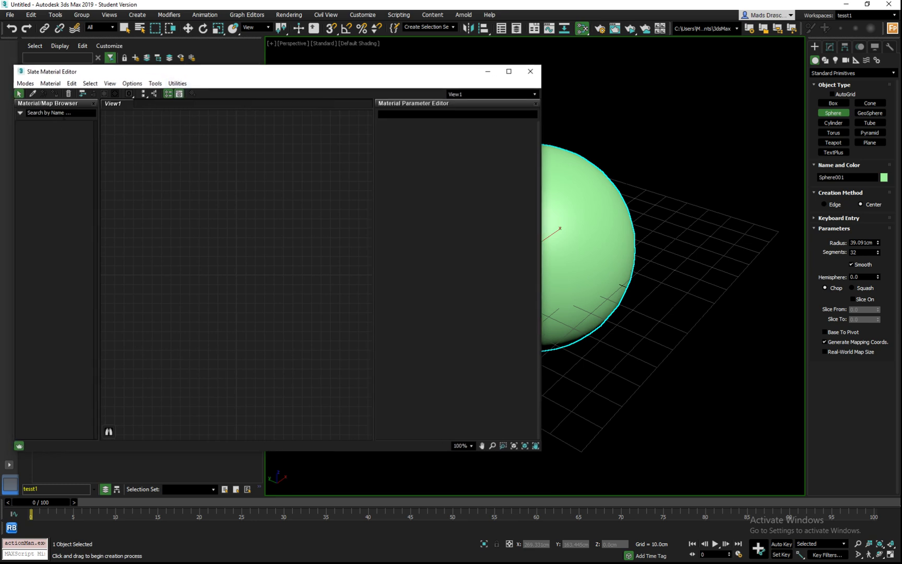
right_click(56, 209)
left_click(47, 216)
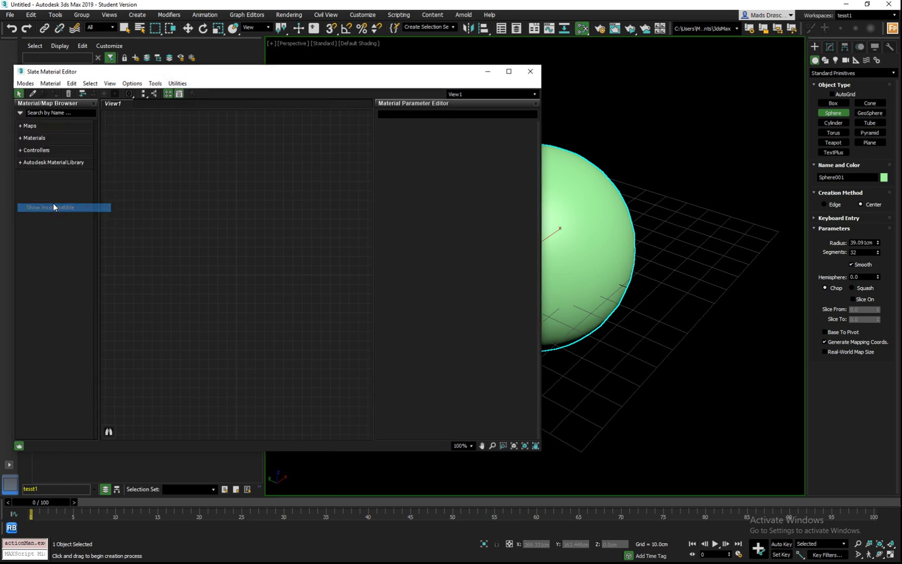
left_click(42, 138)
left_click(47, 173)
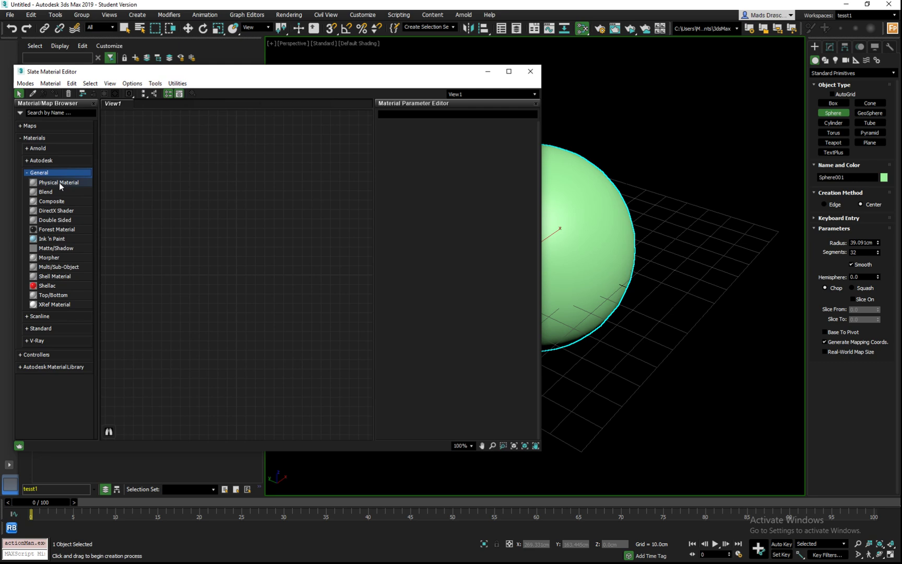
left_click_drag(59, 183, 291, 172)
right_click(268, 167)
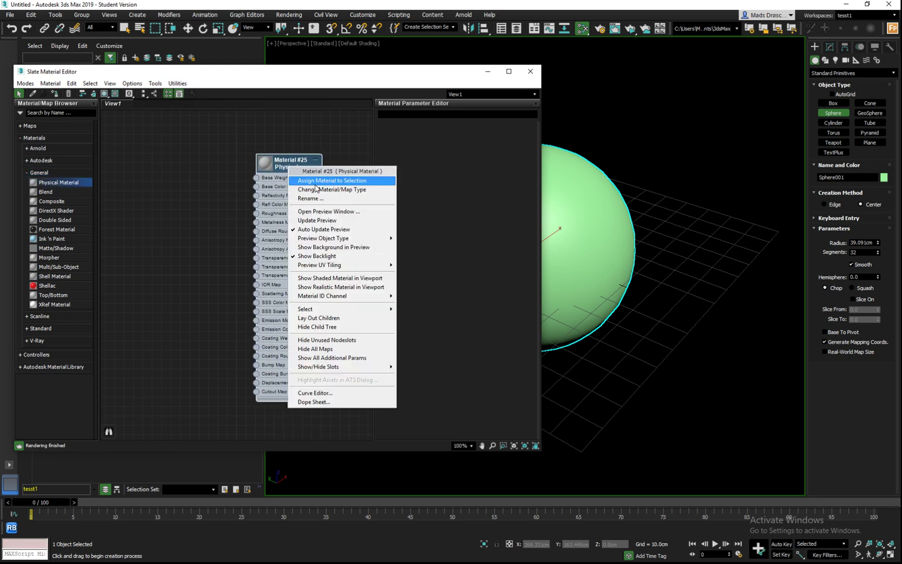
left_click(303, 182)
- Add a Bitmap map node from the General maps list to pick its image
left_click(36, 173)
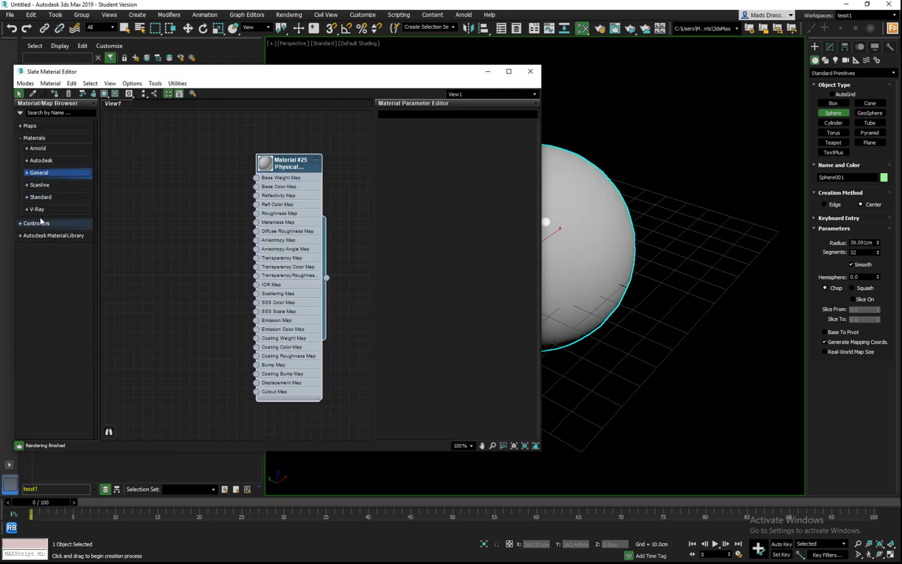
left_click(38, 127)
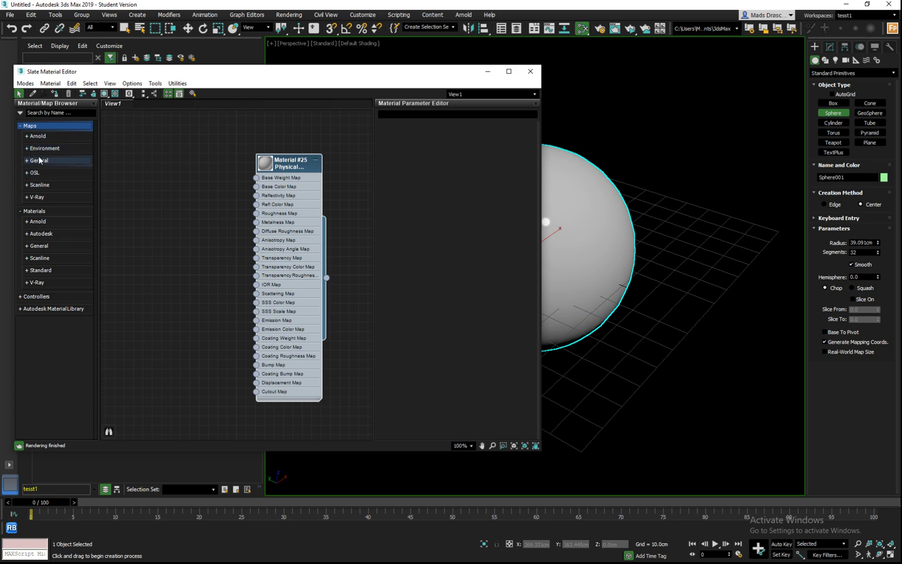
left_click(41, 160)
left_click_drag(52, 180, 192, 194)
- Browse to Desktop > New folder and select the sky photo 1327520_51281268.jpg
left_click(25, 104)
double_click(82, 119)
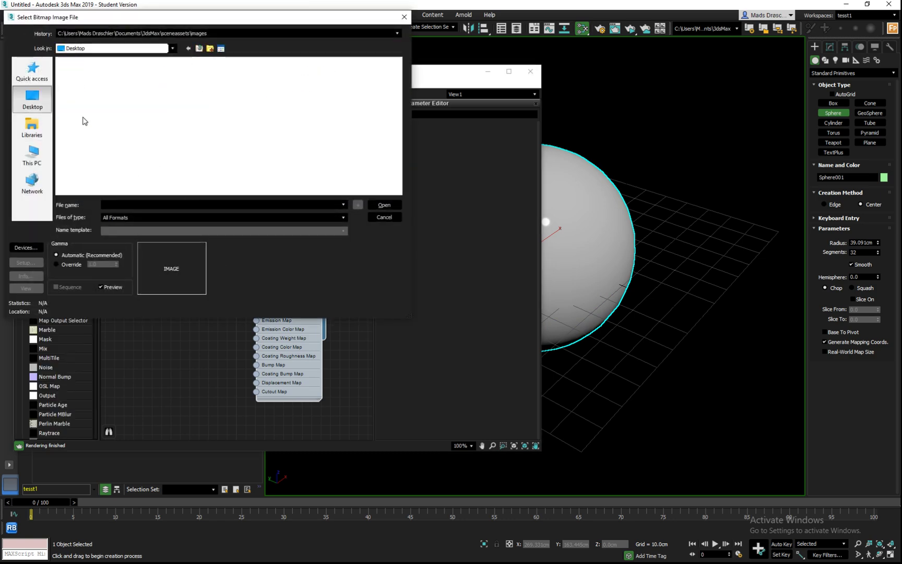
left_click(81, 100)
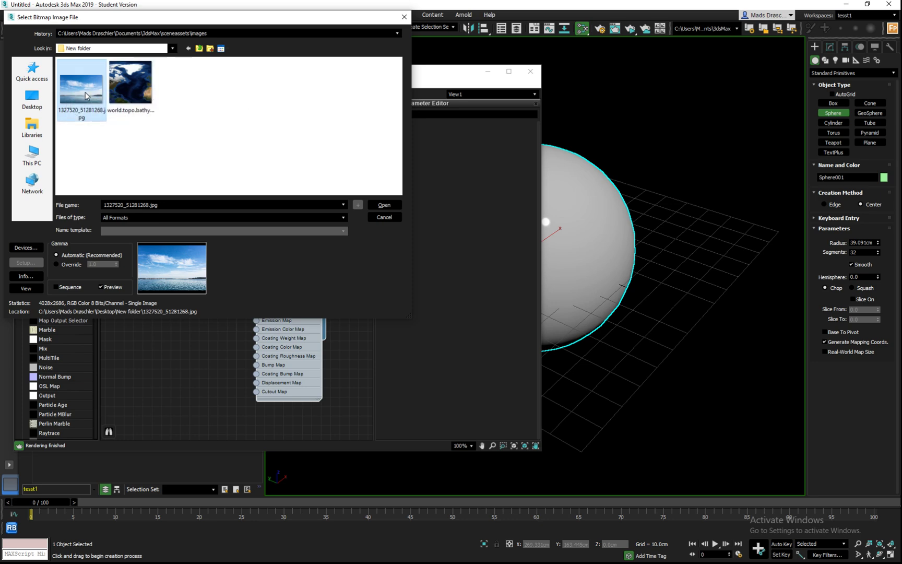
- Load the sky image, wire Map #1 into Base Color Map, and enlarge its preview
left_click(383, 204)
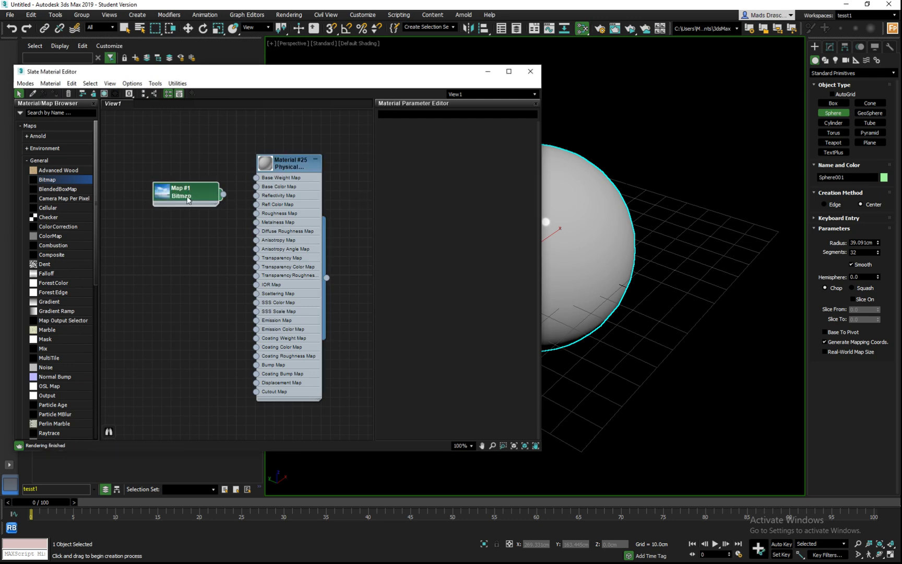
left_click_drag(181, 195, 179, 199)
left_click_drag(241, 195, 256, 186)
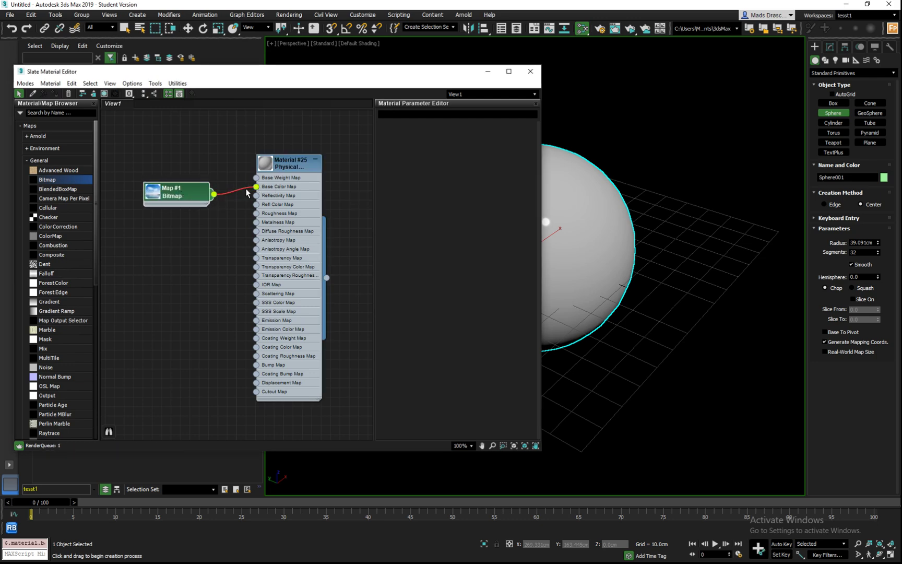
double_click(152, 194)
- Tidy the Map #1 and Material #25 nodes and the editor window position
left_click_drag(179, 179, 179, 157)
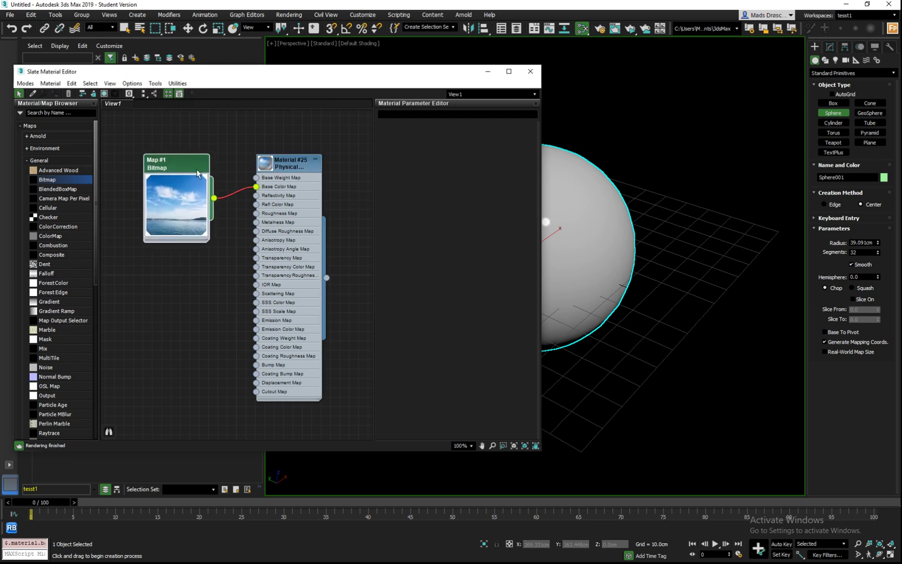
left_click_drag(303, 170, 282, 168)
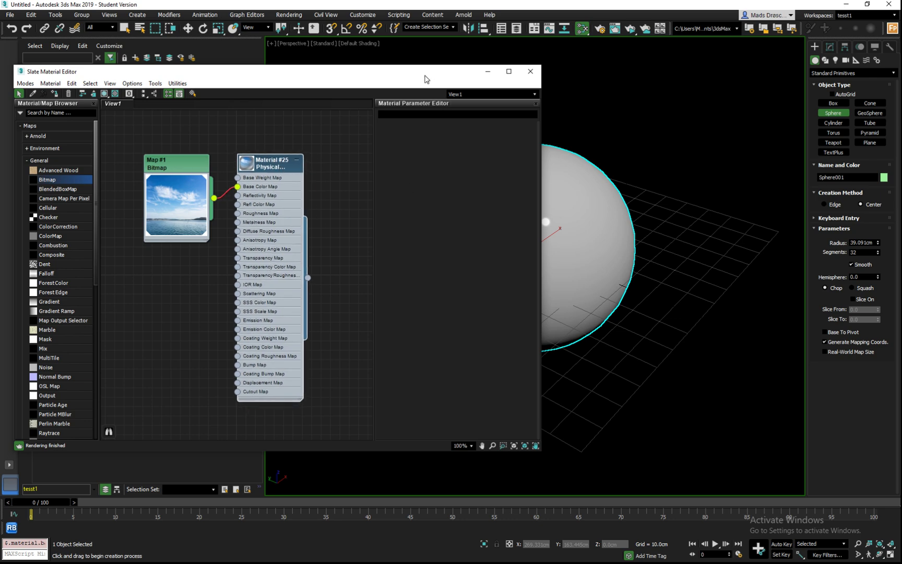
left_click_drag(427, 80, 386, 80)
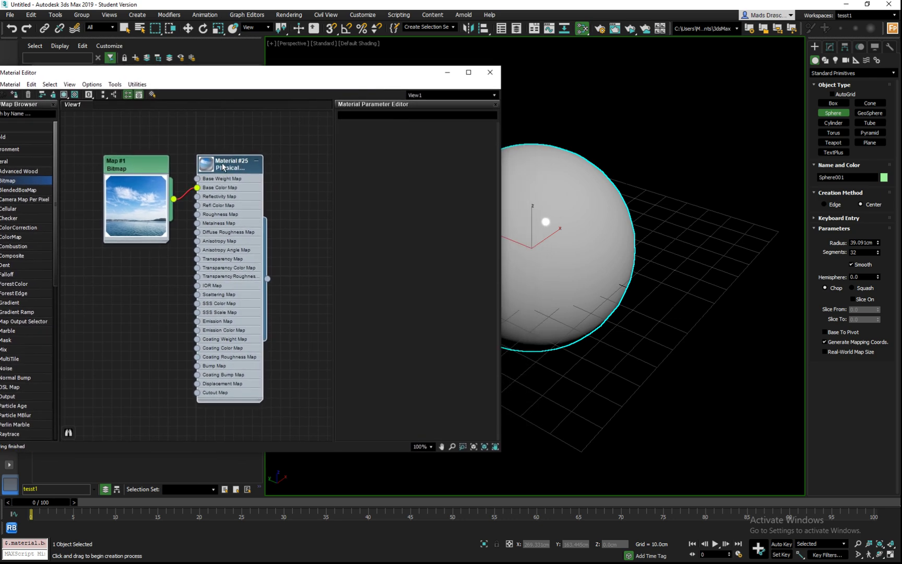
left_click_drag(223, 166, 238, 159)
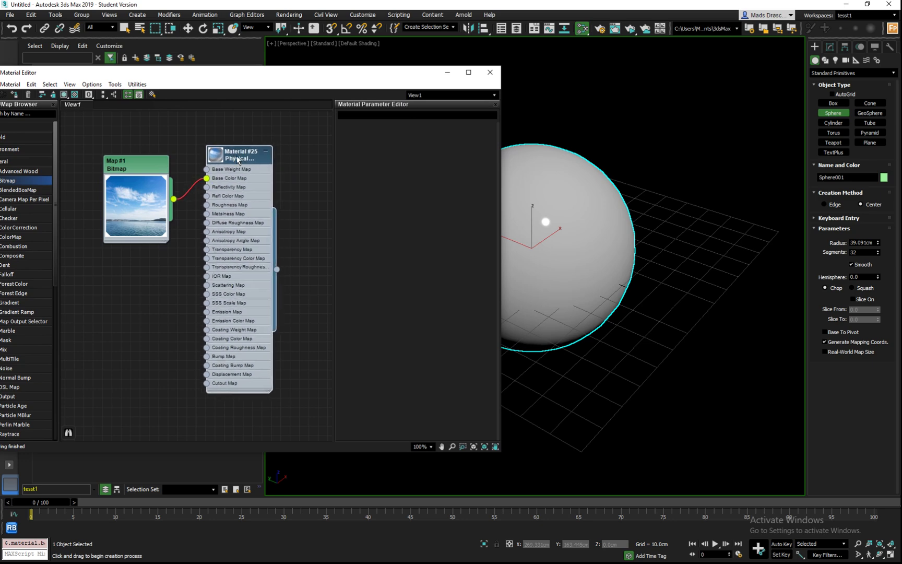
left_click(289, 15)
left_click(289, 15)
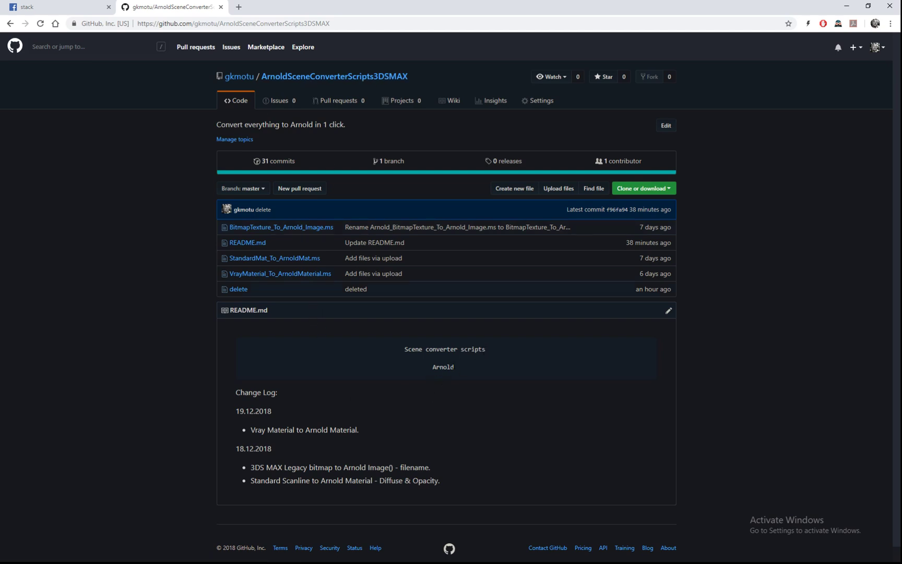
- Review the README change log, then open the BitmapTexture_To_Arnold_Image.ms script
left_click_drag(455, 367, 405, 349)
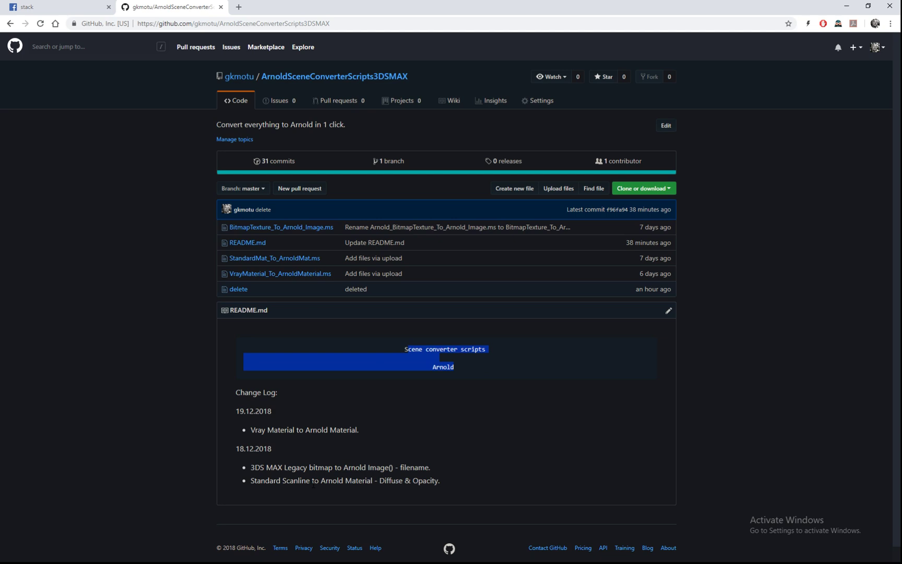
left_click_drag(440, 486, 264, 404)
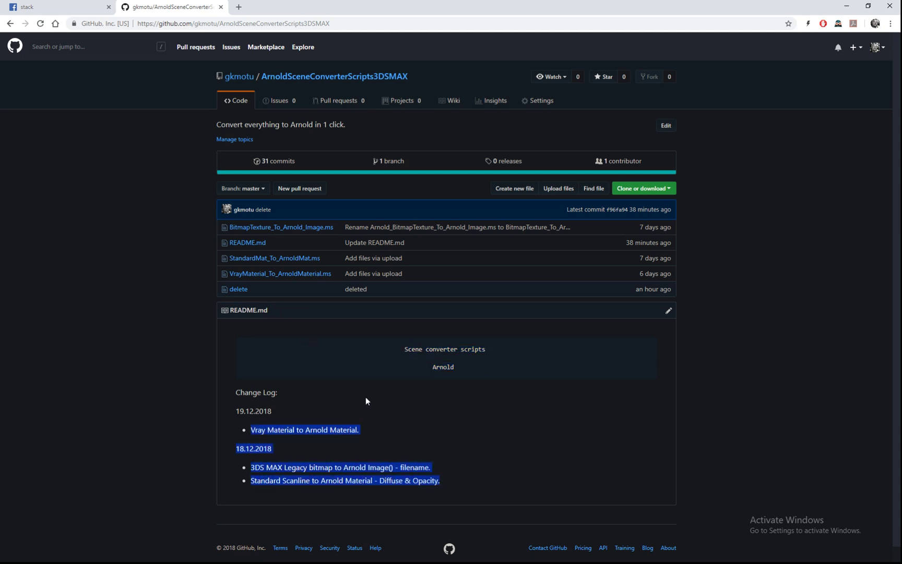
left_click(359, 380)
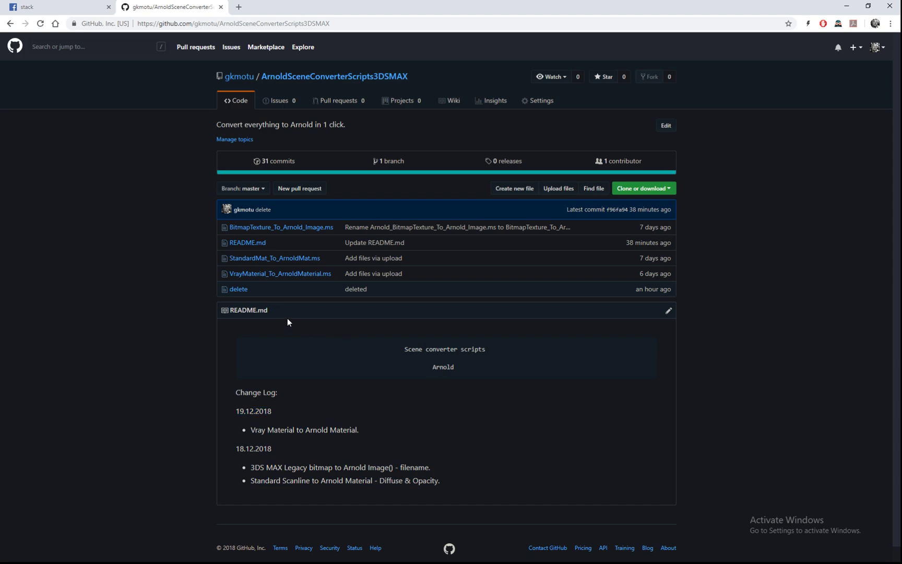
left_click(281, 226)
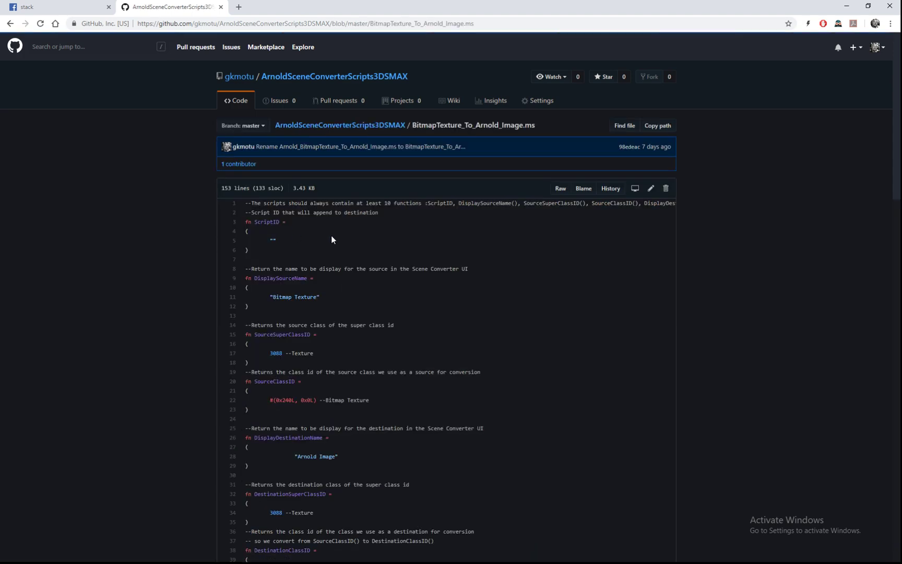
- Scroll through the BitmapTexture_To_Arnold_Image.ms code
scroll(380, 233, "down", 6)
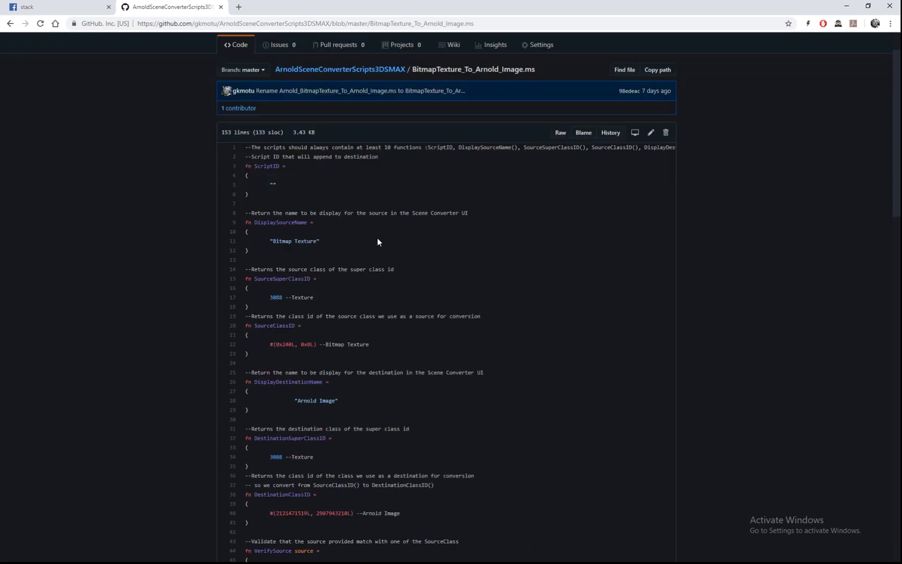
scroll(383, 254, "up", 6)
scroll(429, 241, "down", 4)
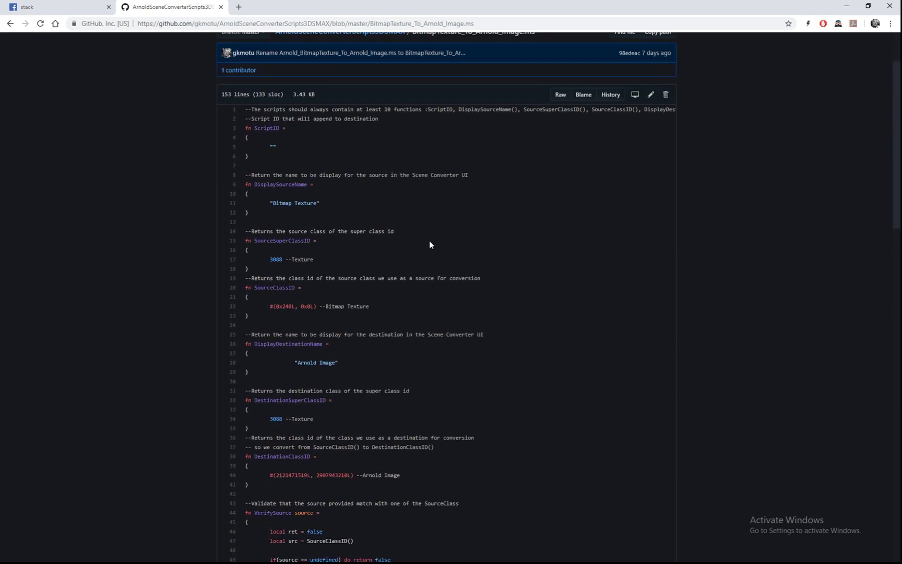
scroll(429, 240, "down", 8)
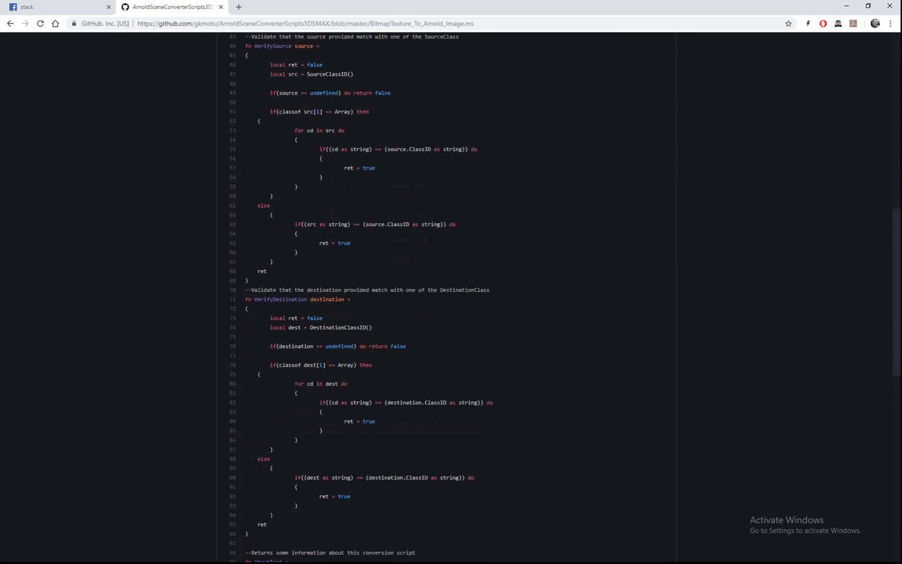
scroll(407, 248, "down", 8)
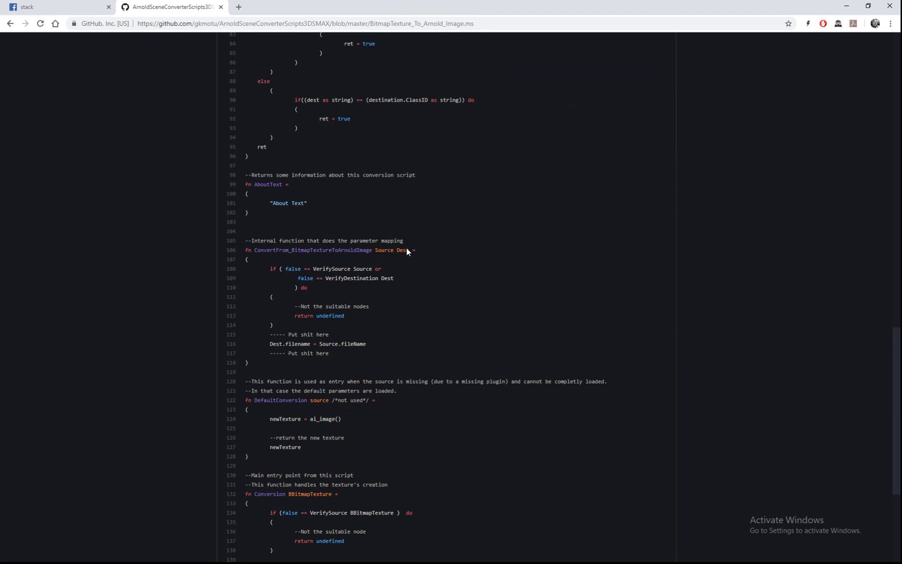
scroll(401, 255, "up", 3)
scroll(395, 260, "down", 1)
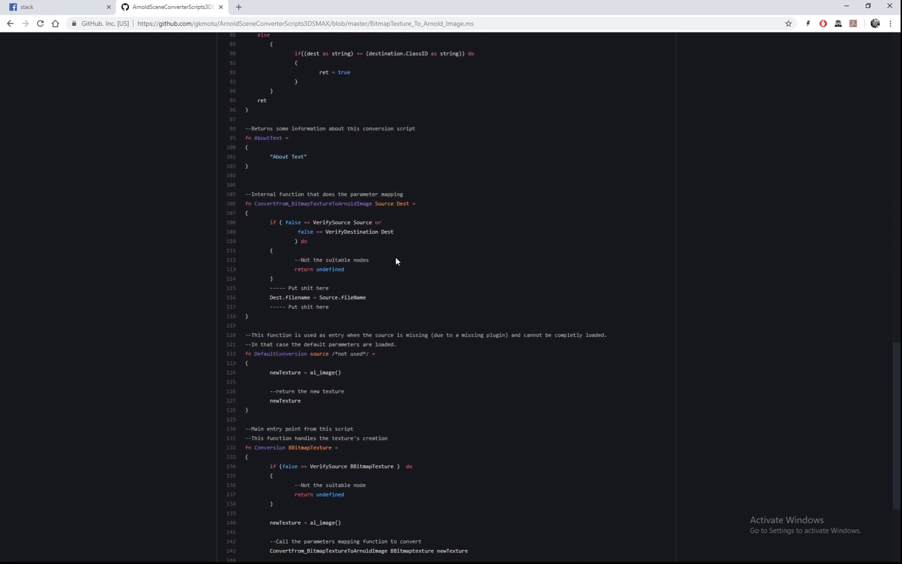
scroll(395, 257, "up", 2)
scroll(395, 257, "down", 4)
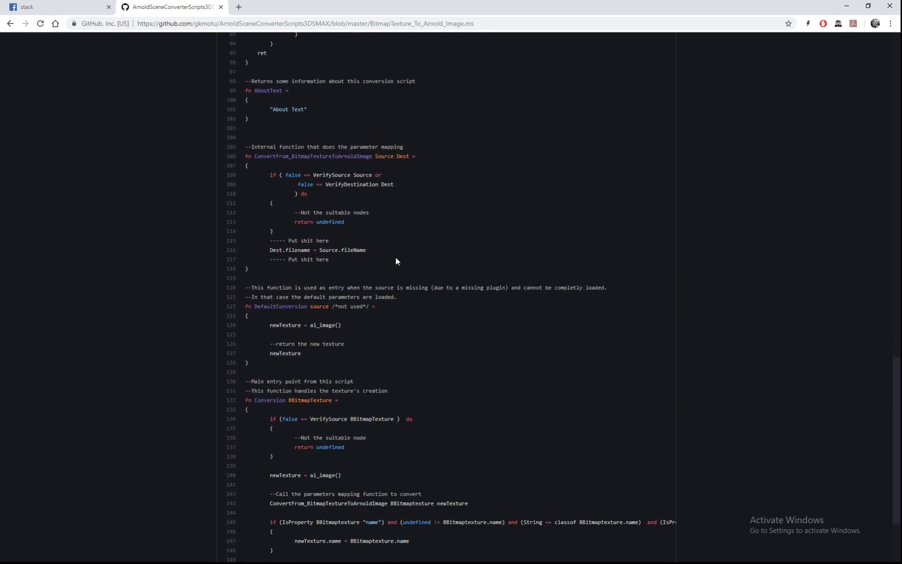
scroll(395, 261, "down", 1)
scroll(392, 256, "up", 2)
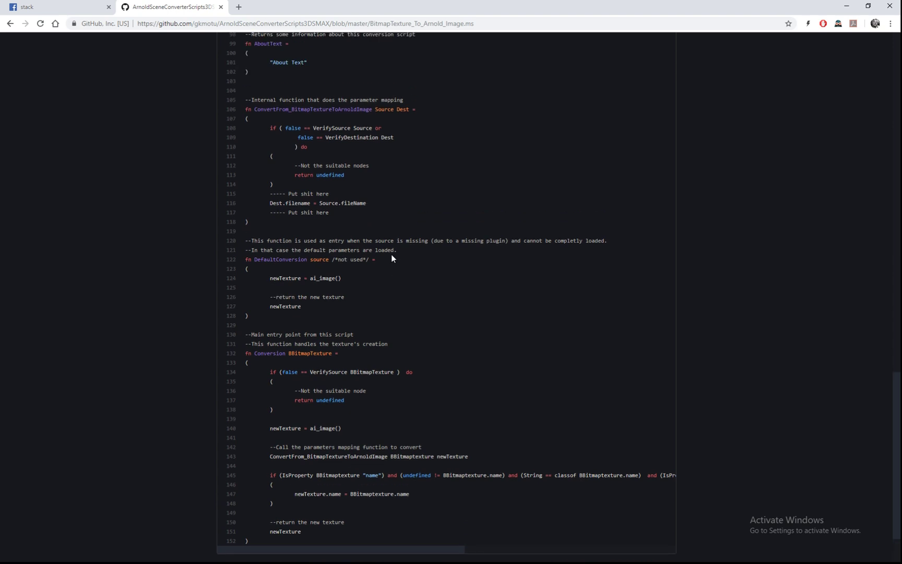
- Highlight lines 115–117, then return to the repository's main page via the breadcrumb
left_click_drag(329, 260, 268, 243)
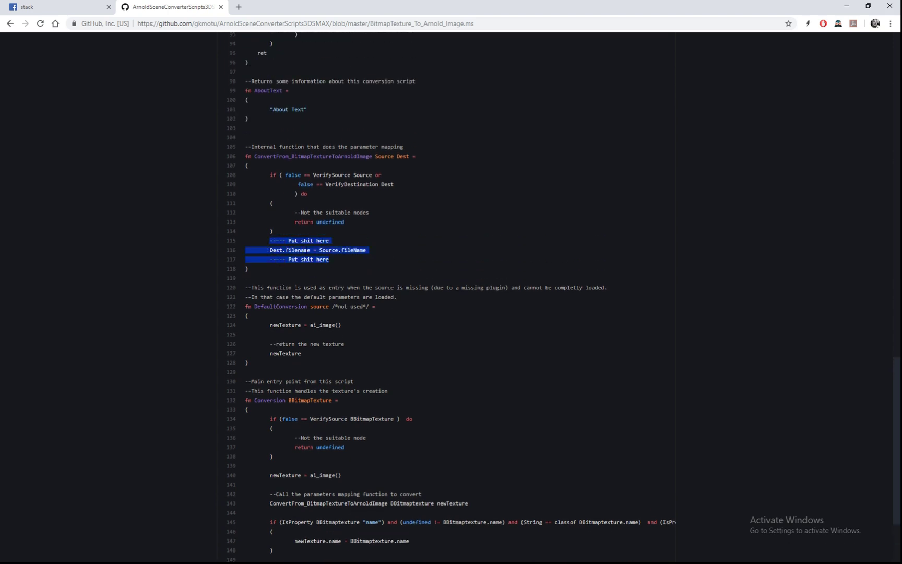
left_click(292, 260)
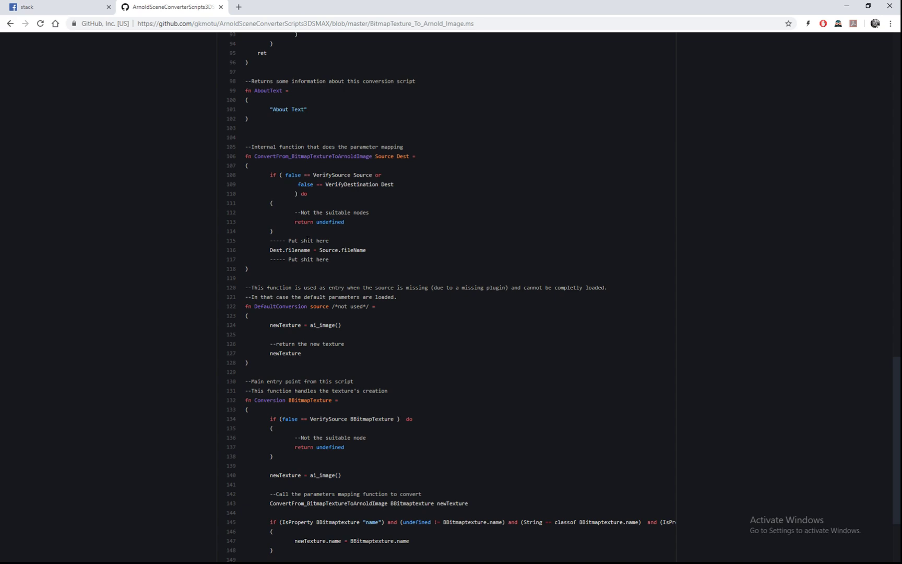
scroll(357, 214, "up", 20)
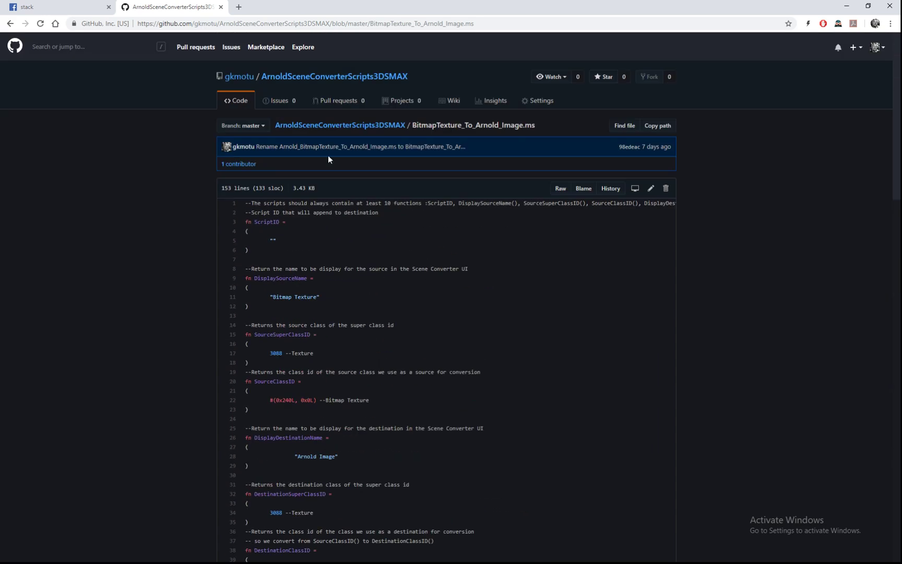
left_click(327, 78)
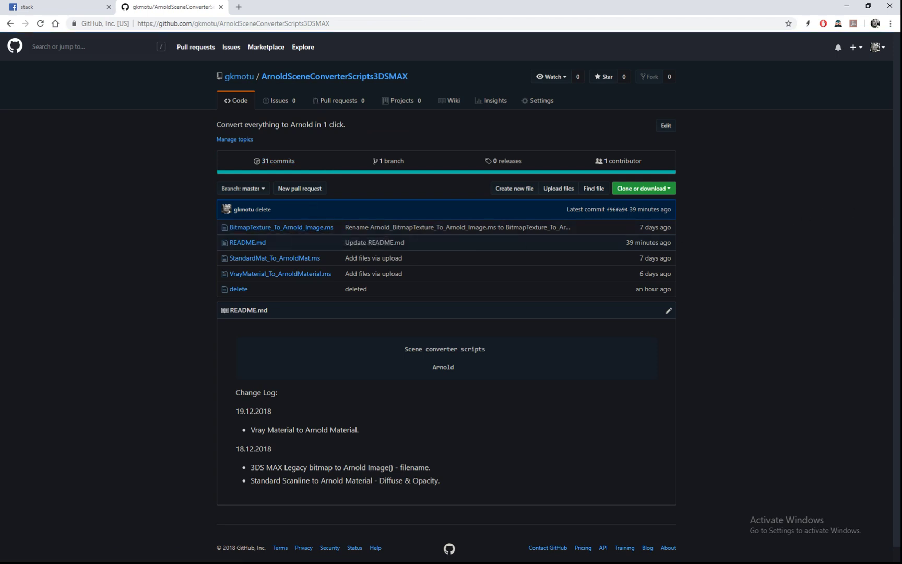
- Back in 3ds Max, launch Rendering > Scene Converter and dismiss the error
left_click(846, 7)
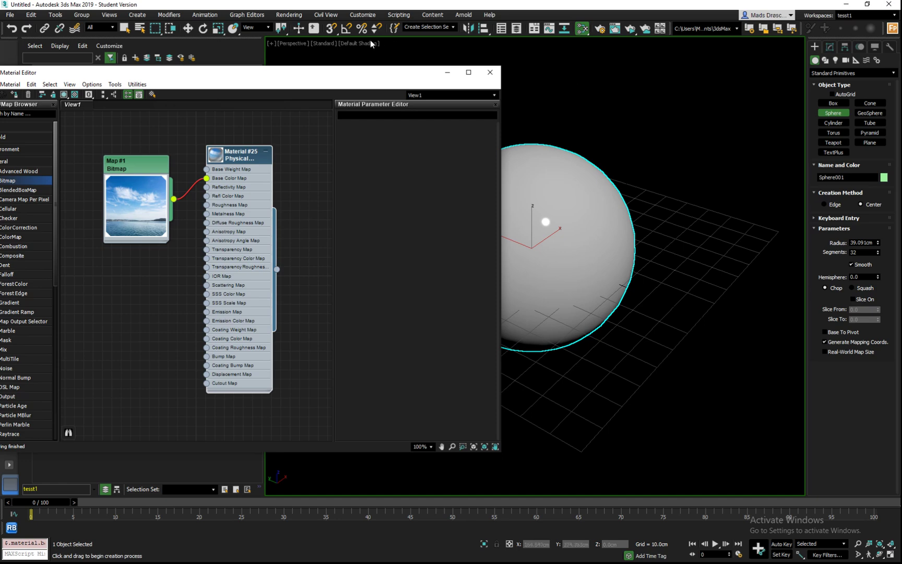
left_click(289, 14)
left_click(302, 110)
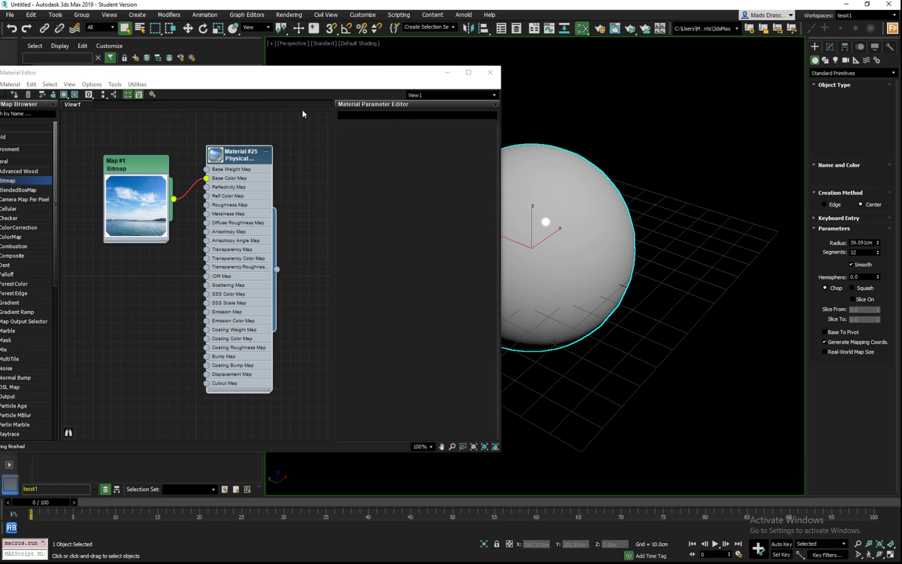
left_click(523, 327)
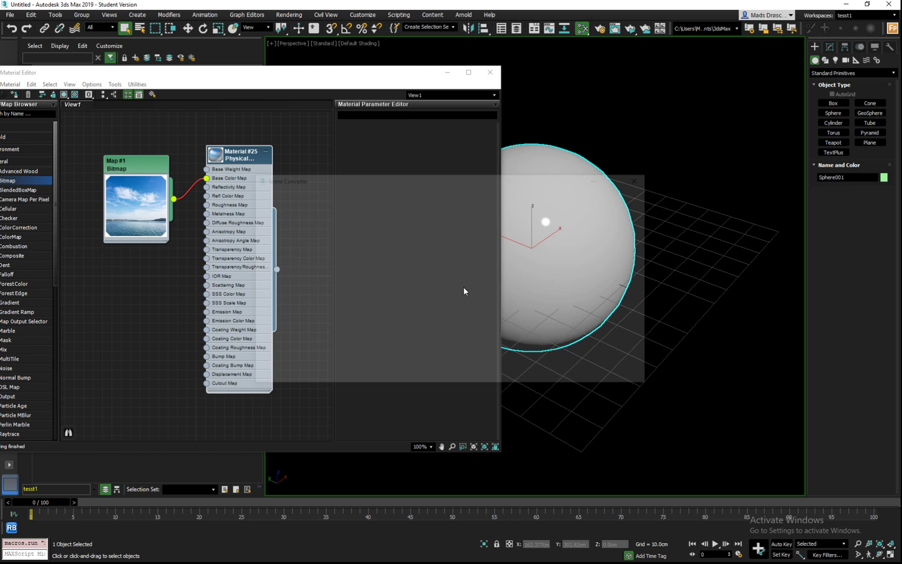
- Browse the ConversionScripts preset folder, then cancel without loading a file
left_click(608, 207)
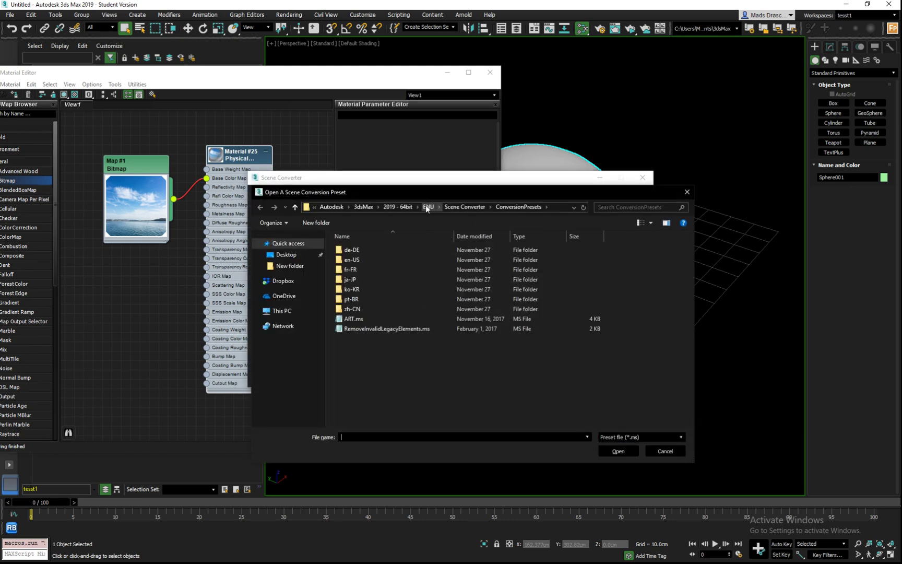
left_click(464, 207)
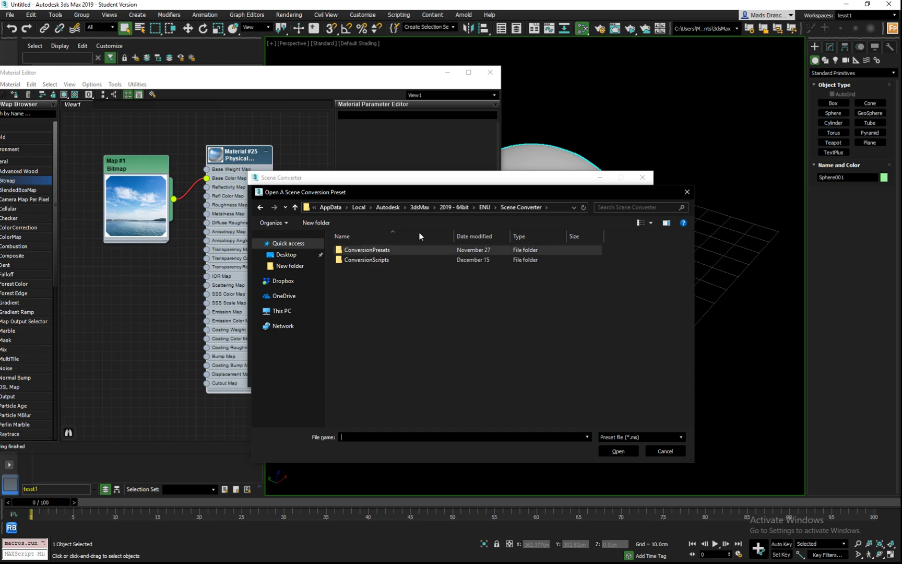
double_click(378, 260)
scroll(391, 364, "down", 1)
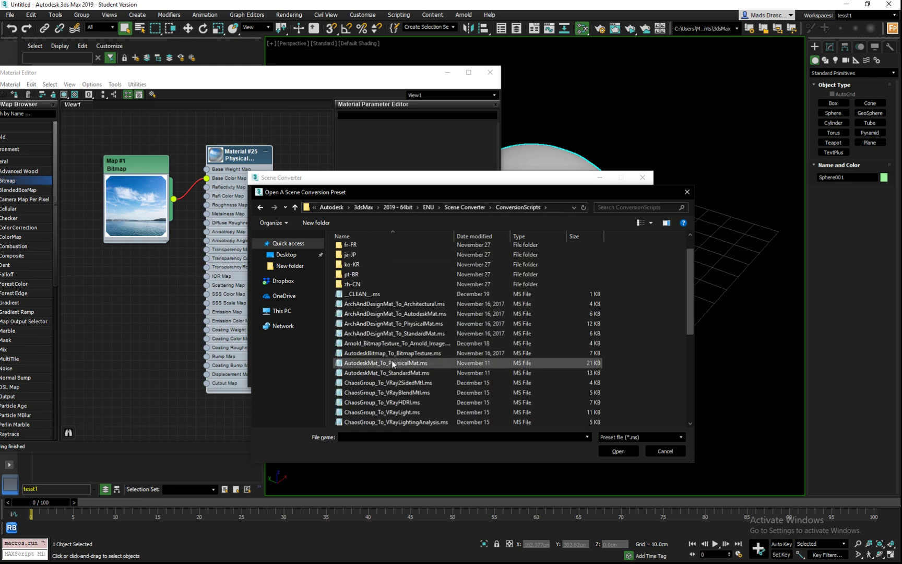
left_click(391, 314)
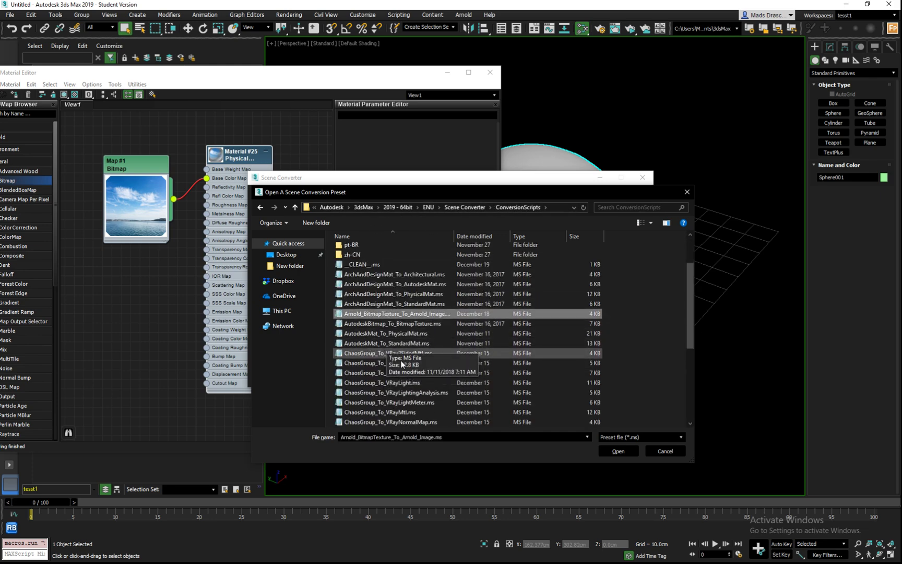
left_click(664, 451)
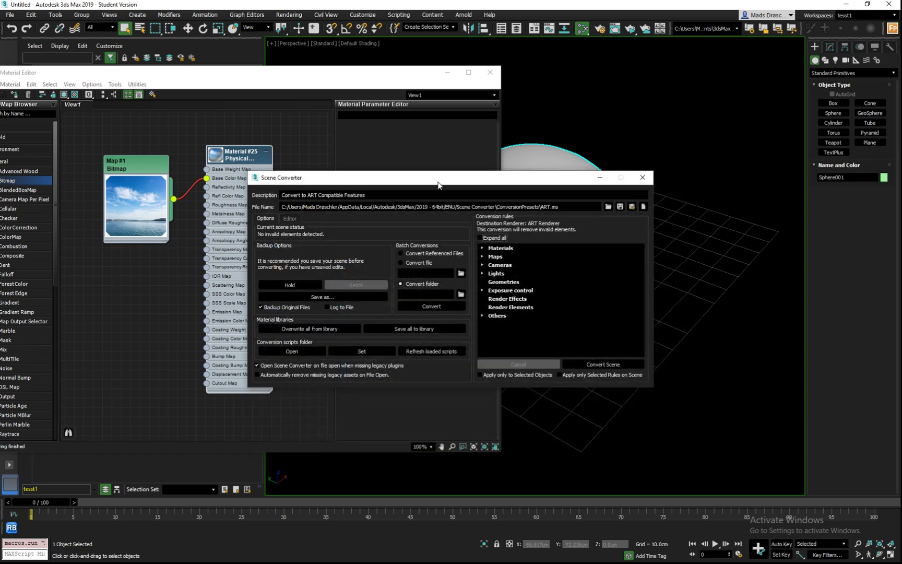
- Load SpeedTree_To_Arnold.ms from the ConversionScripts folder as the Scene Converter preset
left_click_drag(438, 182, 447, 184)
left_click(616, 208)
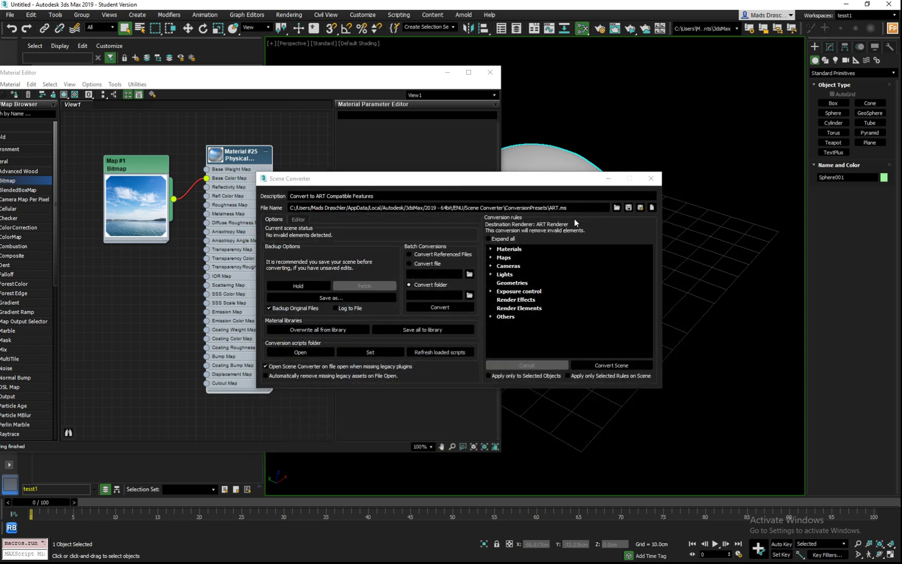
left_click(478, 208)
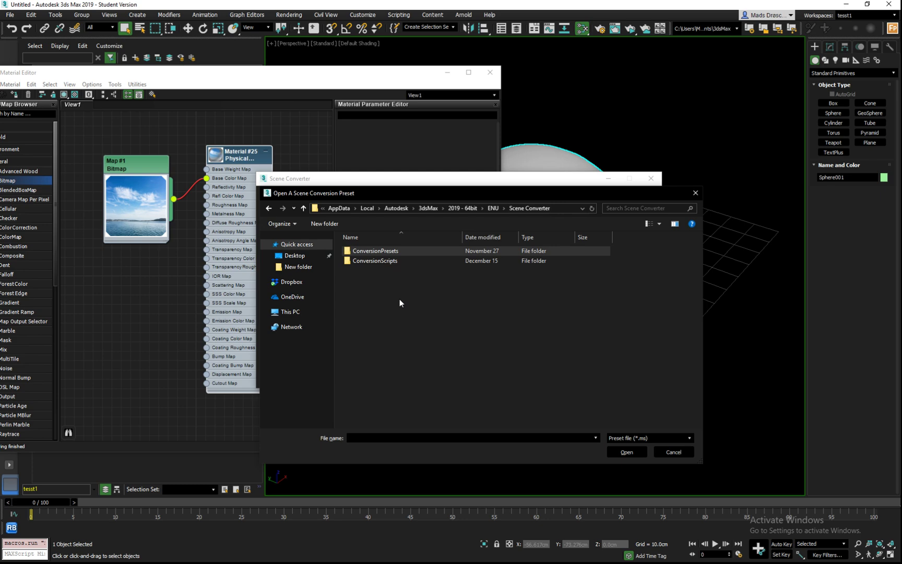
double_click(359, 262)
scroll(397, 373, "down", 5)
scroll(396, 374, "down", 1)
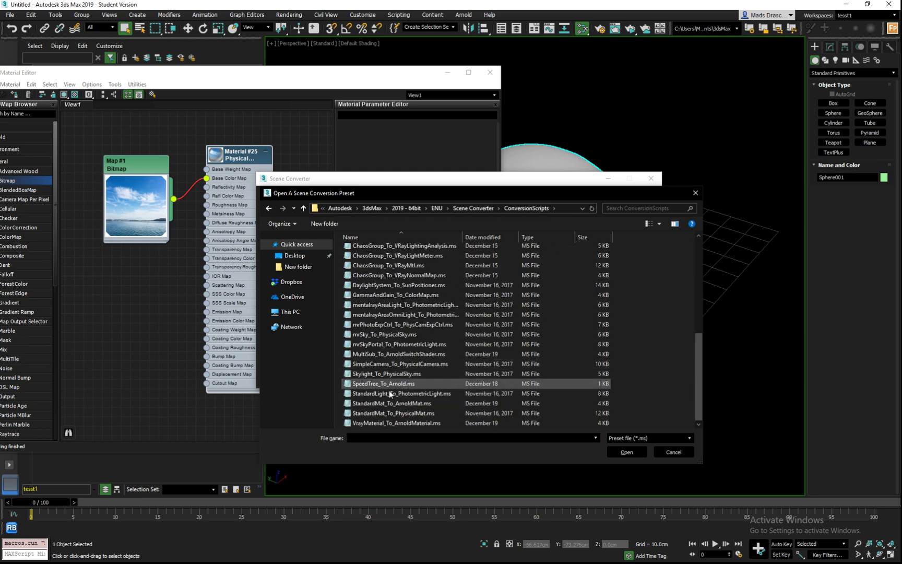
left_click(389, 384)
left_click(626, 452)
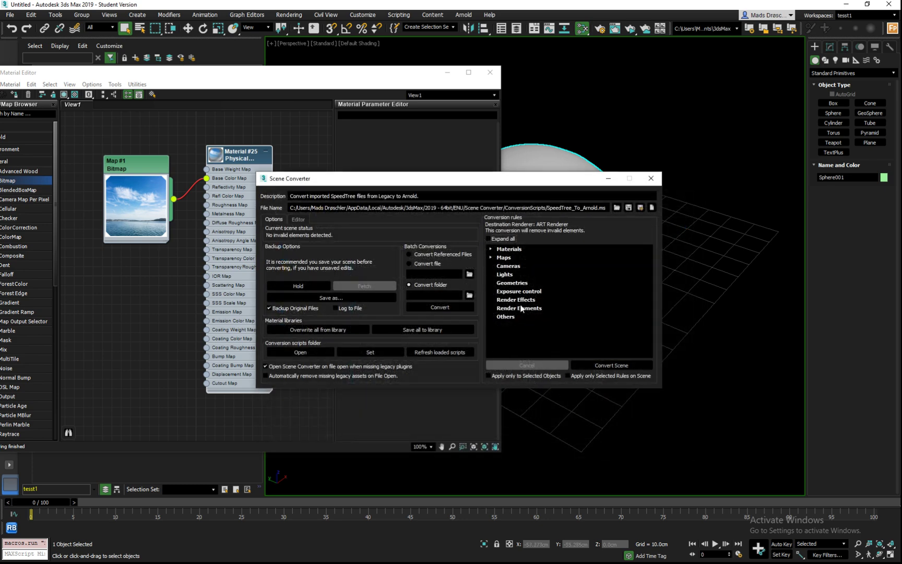
- Remove the existing Bitmap Texture to Arnold Image and Standard to Arnold Material rules
left_click(490, 257)
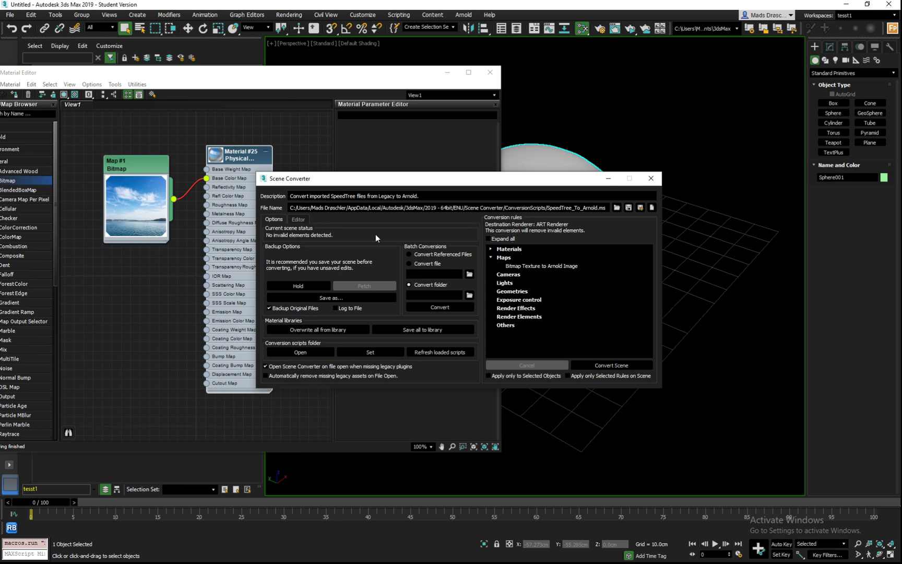
left_click(299, 220)
left_click(514, 253)
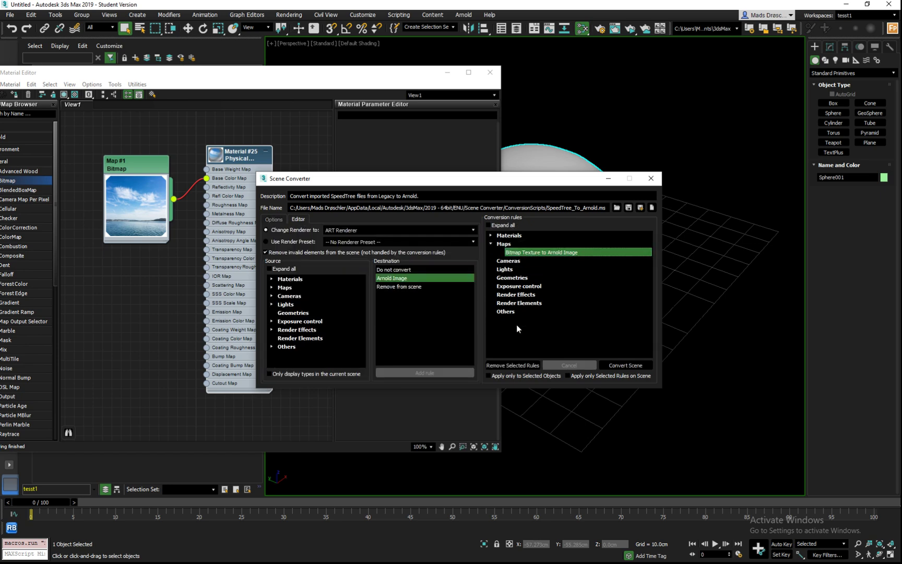
left_click(515, 364)
left_click(491, 235)
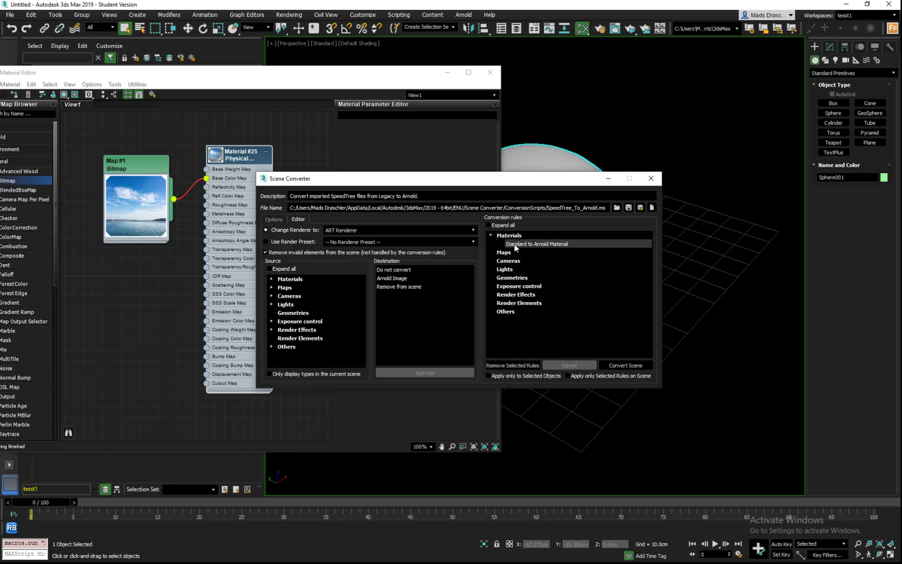
left_click(515, 244)
left_click(514, 365)
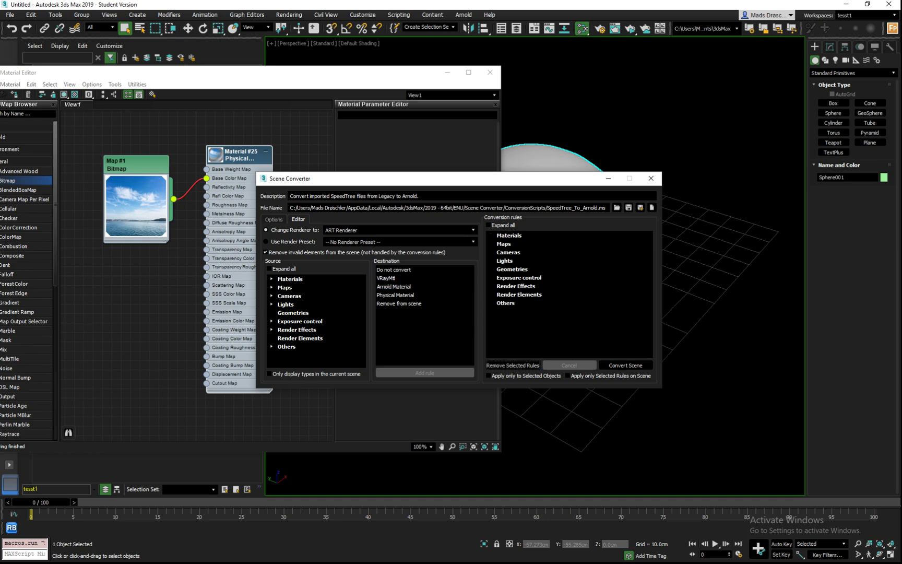
left_click_drag(442, 182, 427, 186)
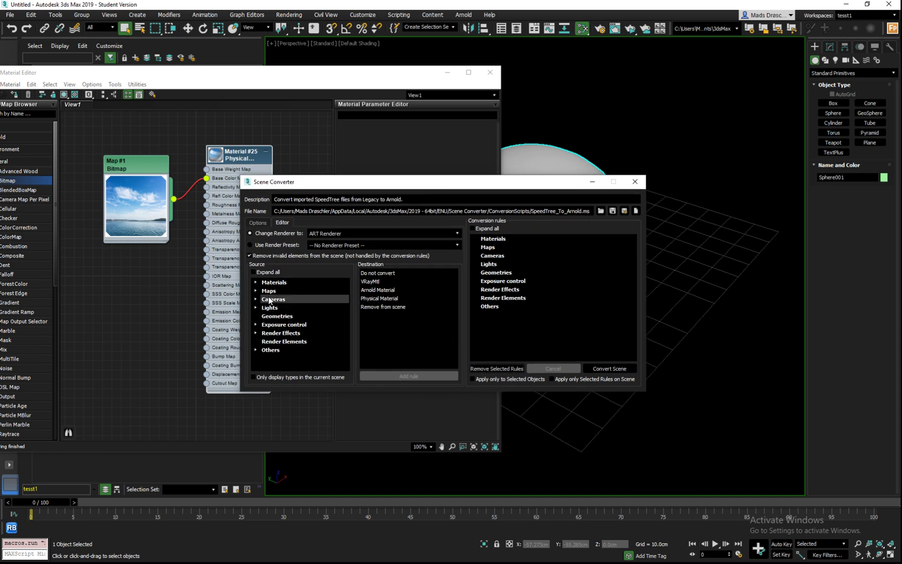
- Add a new rule converting Maps > Bitmap Texture to Arnold Image
left_click(255, 290)
left_click(287, 299)
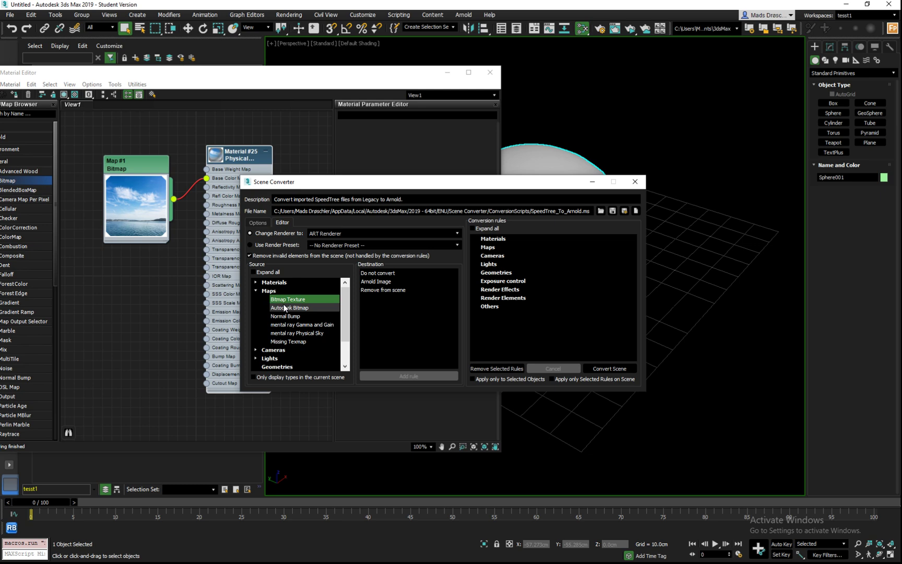
left_click(380, 281)
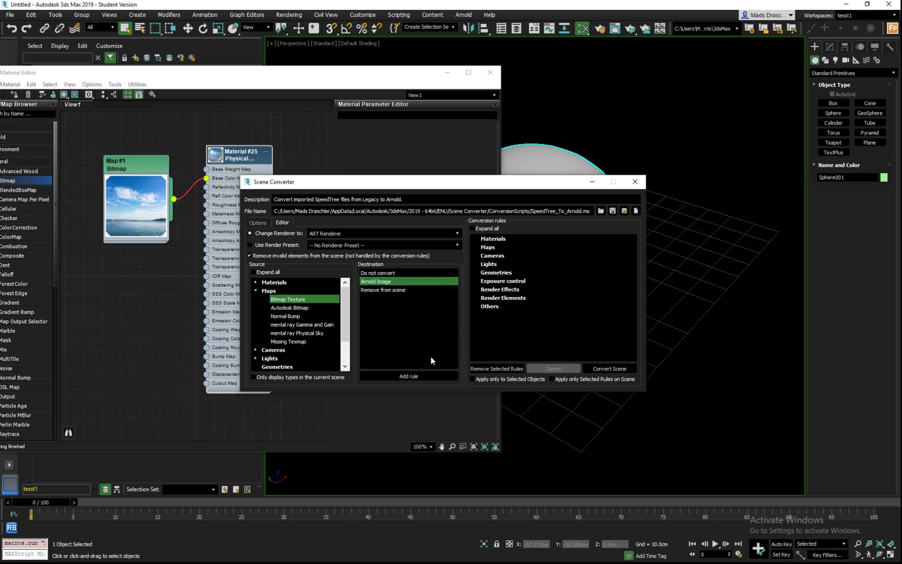
left_click(408, 376)
left_click(522, 255)
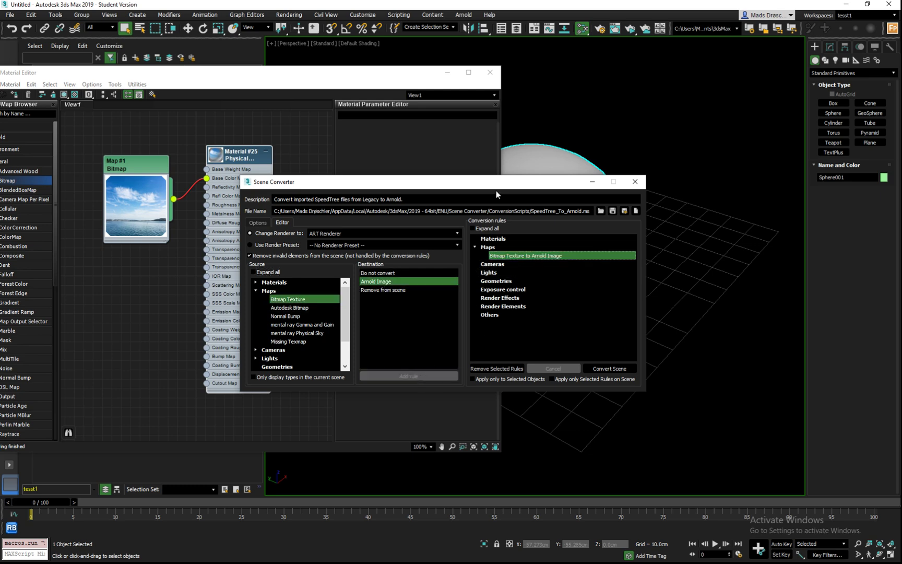
- Convert the whole scene and delete the duplicate unconnected Map #1 node
left_click_drag(491, 182, 633, 235)
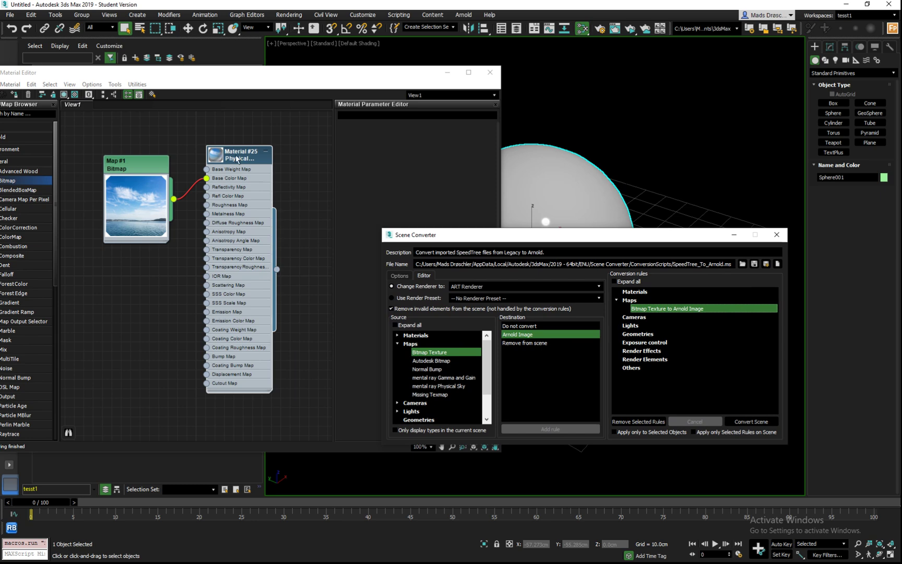
left_click(751, 421)
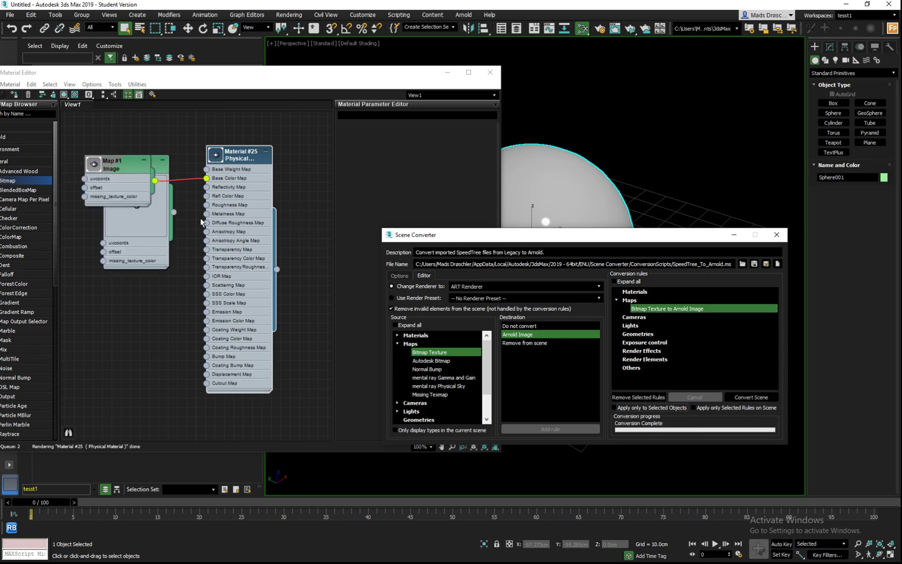
left_click_drag(127, 165, 145, 128)
left_click_drag(138, 200, 128, 247)
key("Delete")
left_click_drag(139, 145, 128, 209)
double_click(129, 202)
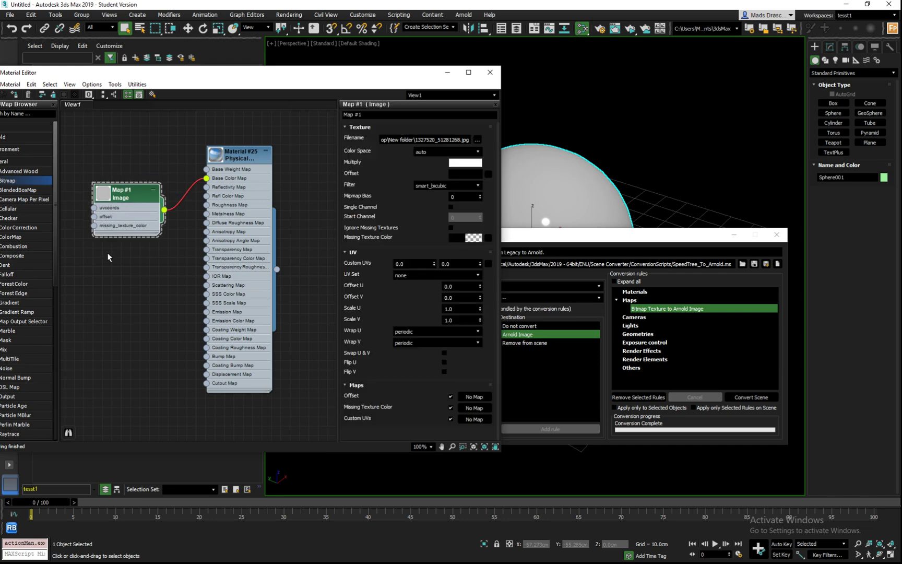
mouse_move(117, 197)
left_mouse_down()
mouse_move(108, 187)
mouse_move(131, 210)
mouse_move(130, 199)
left_mouse_up()
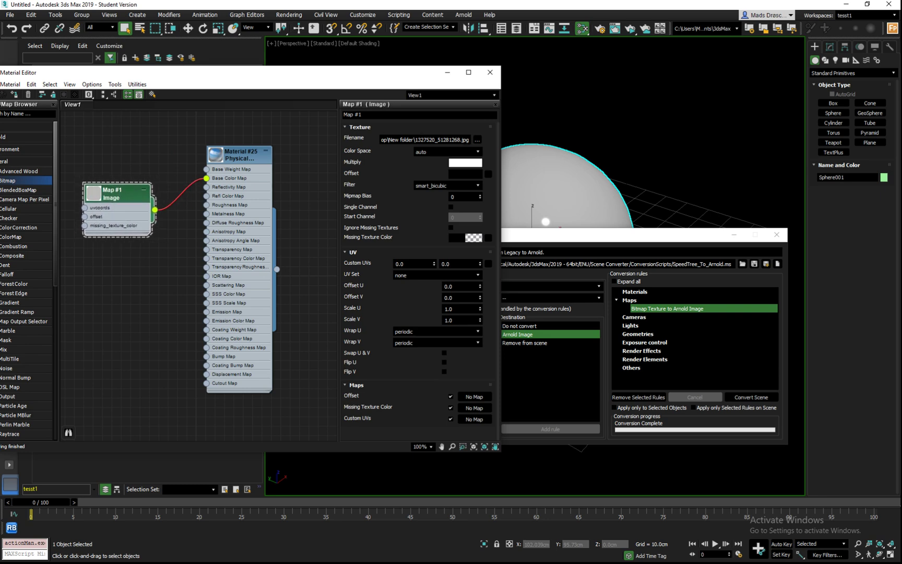
- Check the Image map's texture filename, then close the Scene Converter, answering its save-preset prompt
left_click(464, 140)
left_click(464, 139)
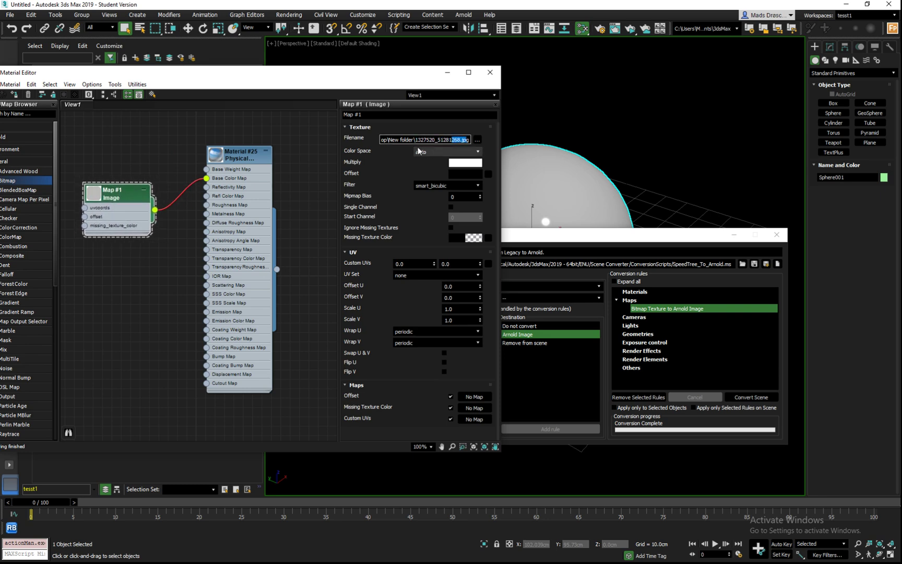
left_click_drag(397, 75, 391, 76)
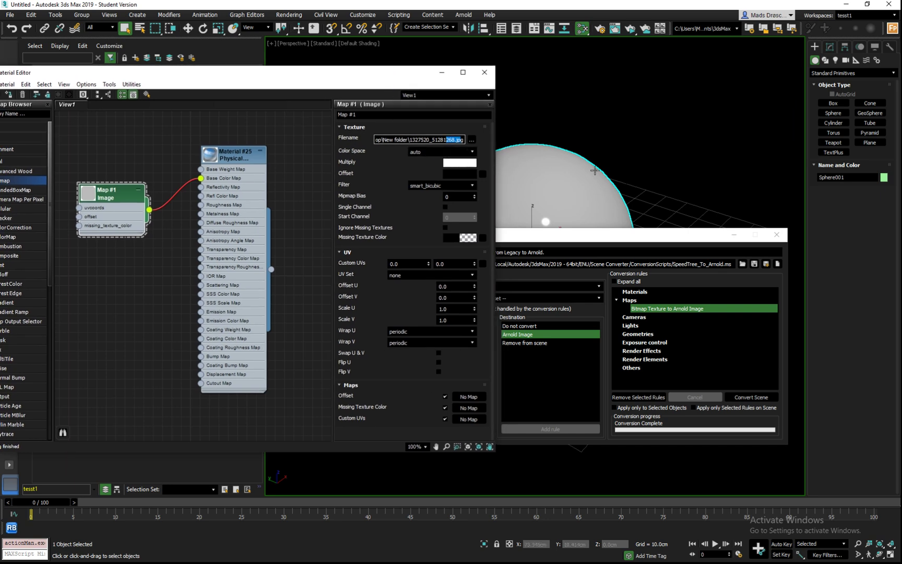
left_click_drag(617, 242, 607, 224)
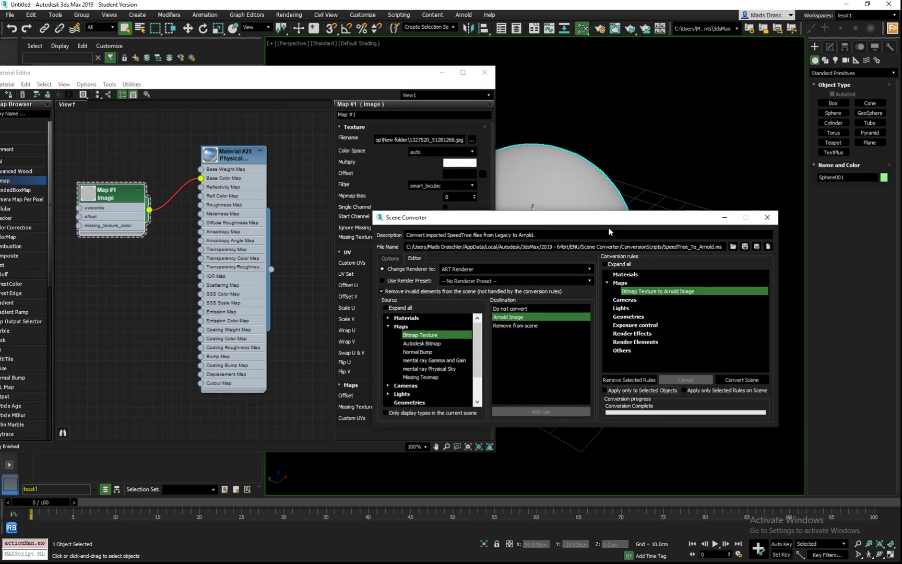
left_click(770, 218)
left_click(606, 338)
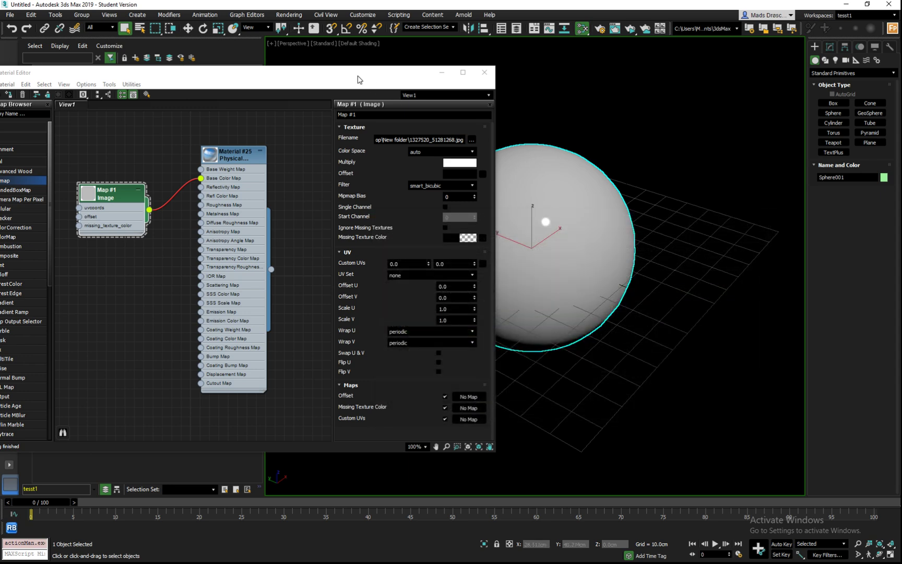
- Position Material #25 next to the Map #1 Image node in the graph
left_click_drag(358, 79, 386, 83)
left_click_drag(135, 207, 145, 207)
left_click_drag(265, 160, 258, 152)
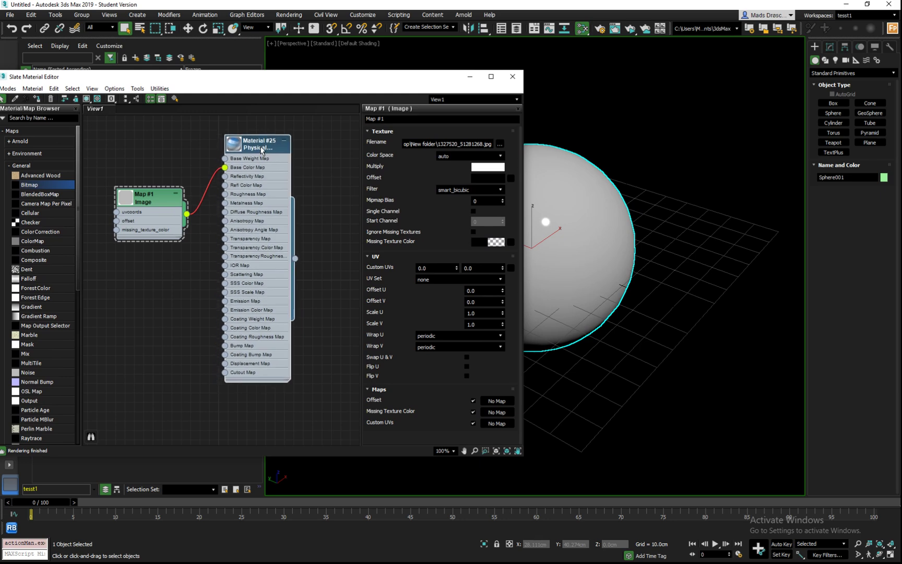
left_click_drag(261, 150, 272, 153)
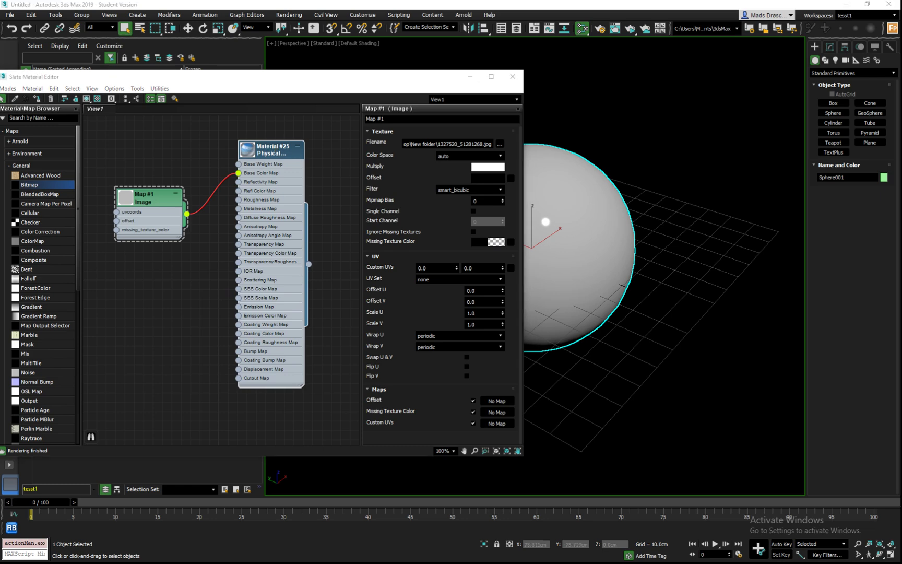
- Bring up New folder and check the sizes of the JPG and PNG textures
key("alt+Tab")
left_click_drag(360, 150, 495, 150)
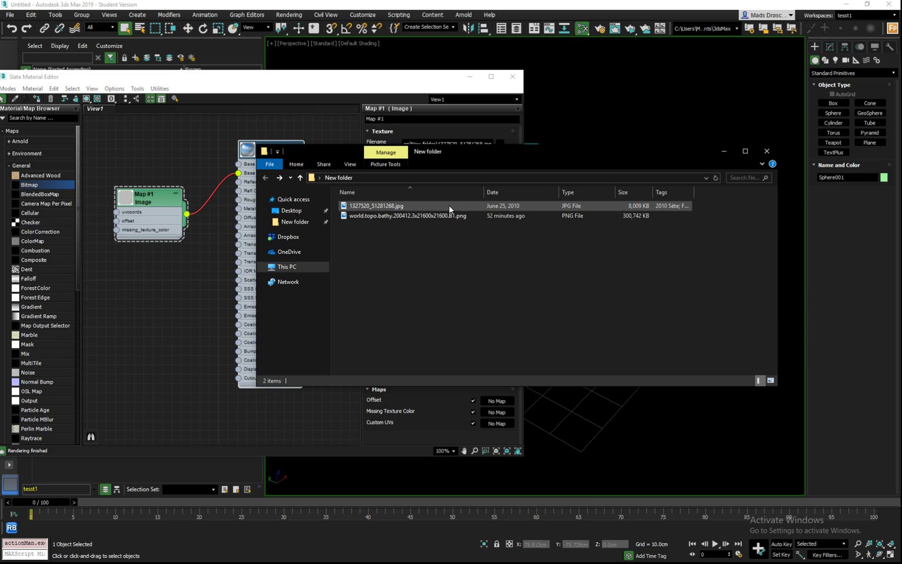
left_click(385, 205)
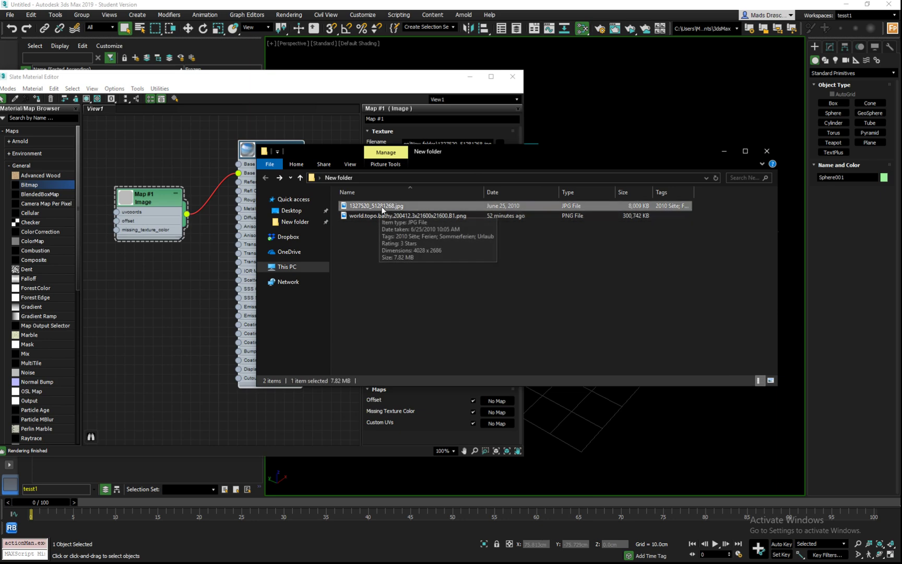
left_click(528, 215)
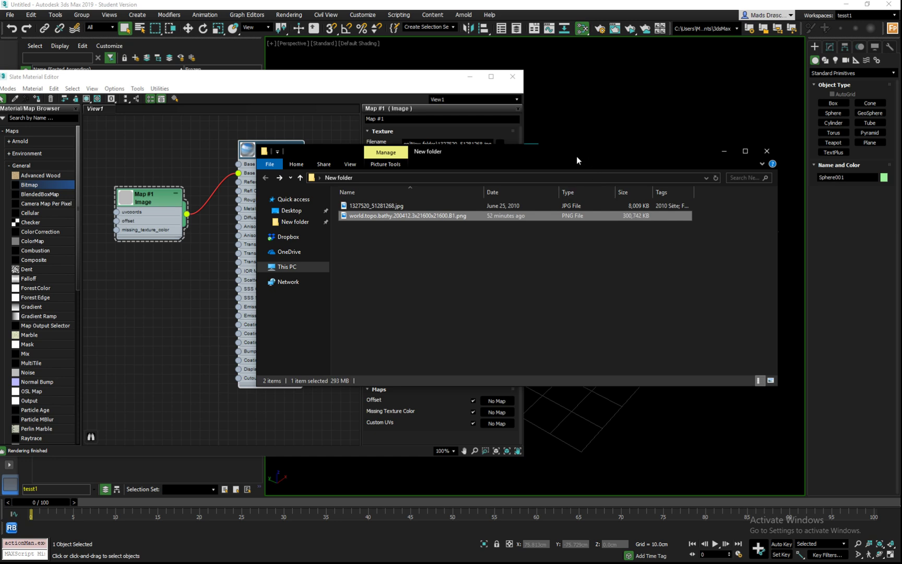
- Convert both the JPG and PNG textures to TX with the convert2tx.bat Send-to script
left_click_drag(576, 155, 583, 167)
left_click_drag(416, 249, 378, 217)
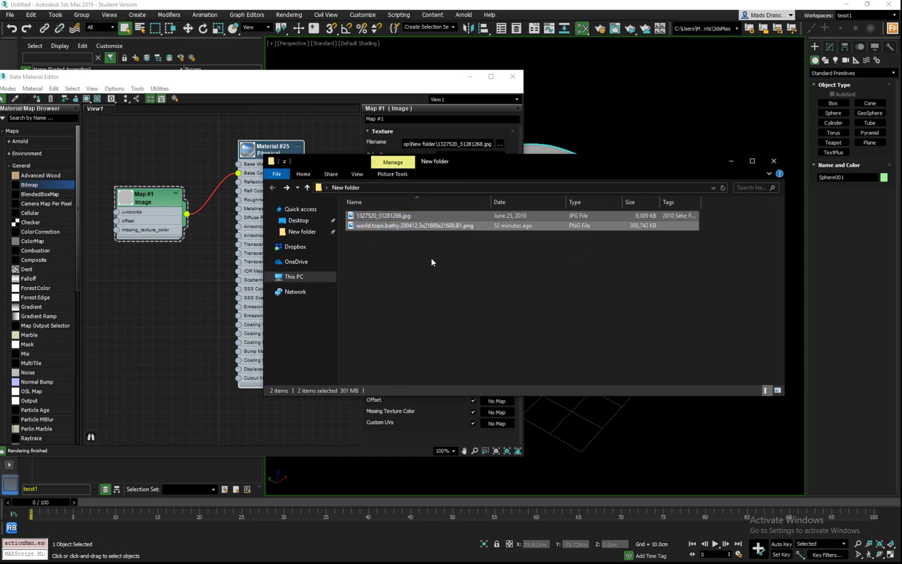
right_click(370, 216)
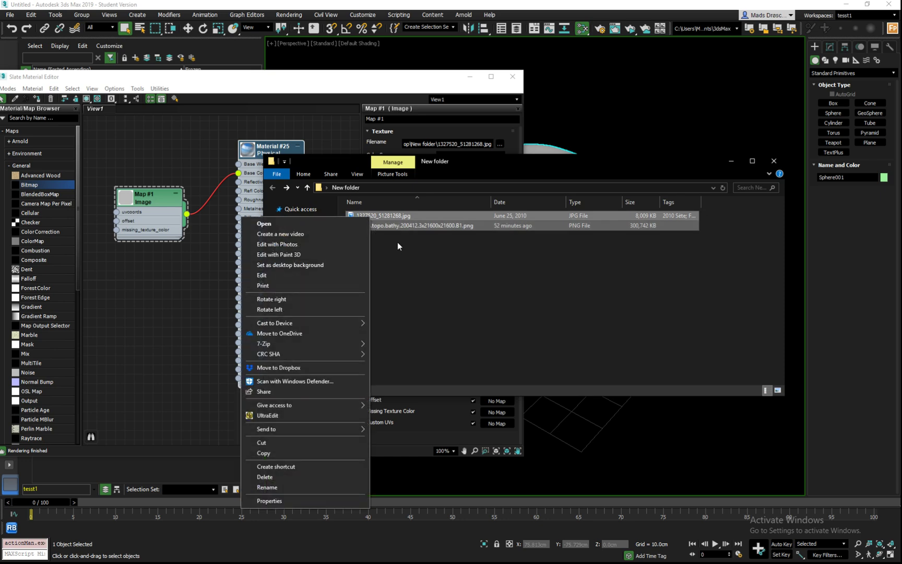
mouse_move(341, 430)
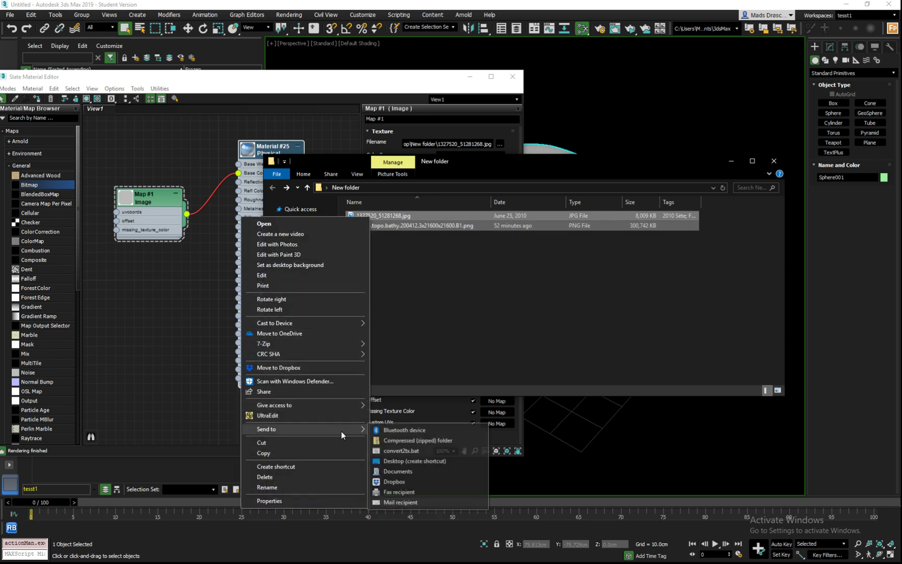
left_click(411, 450)
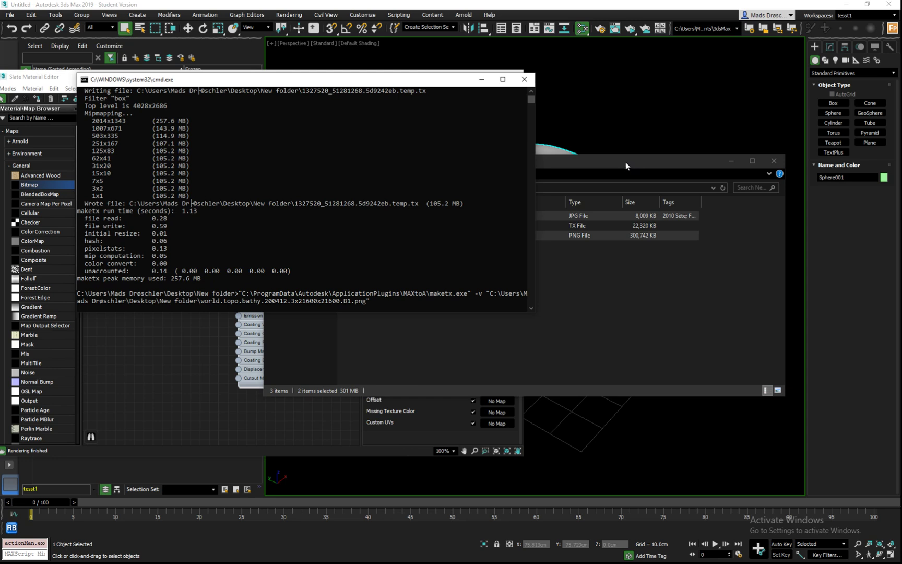
left_click_drag(625, 162, 606, 324)
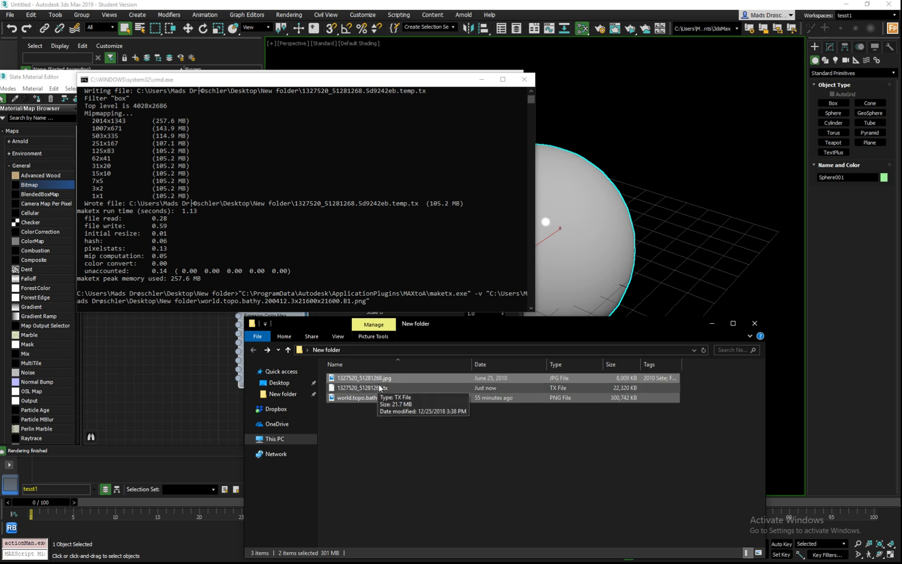
- Go to shell:sendto and bring up the actions for the convert2tx.bat script
left_click(376, 441)
left_click(364, 351)
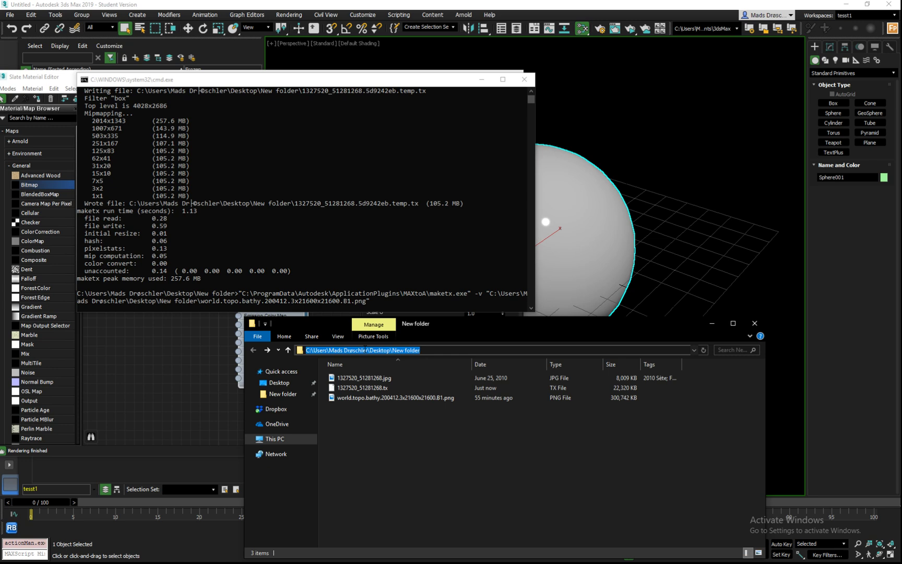
type("shell:sendto")
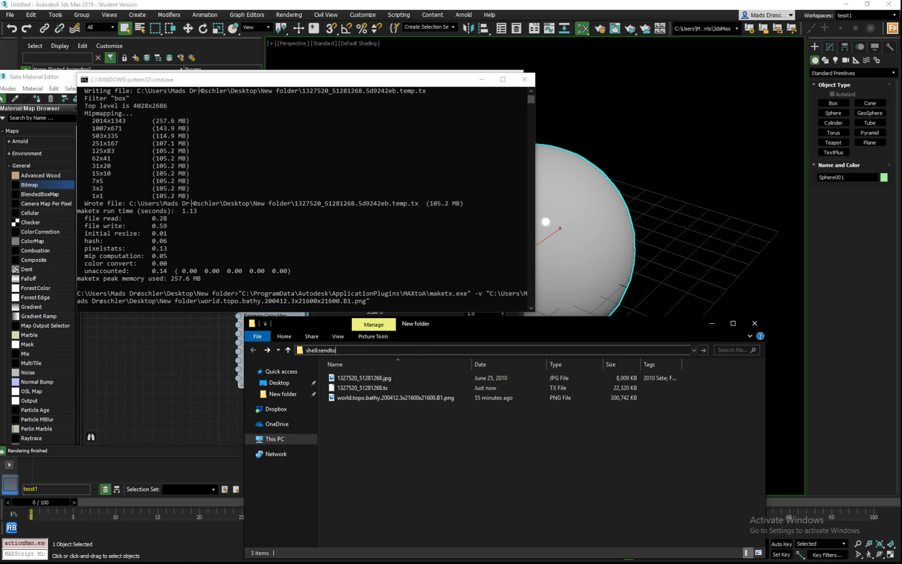
key("Return")
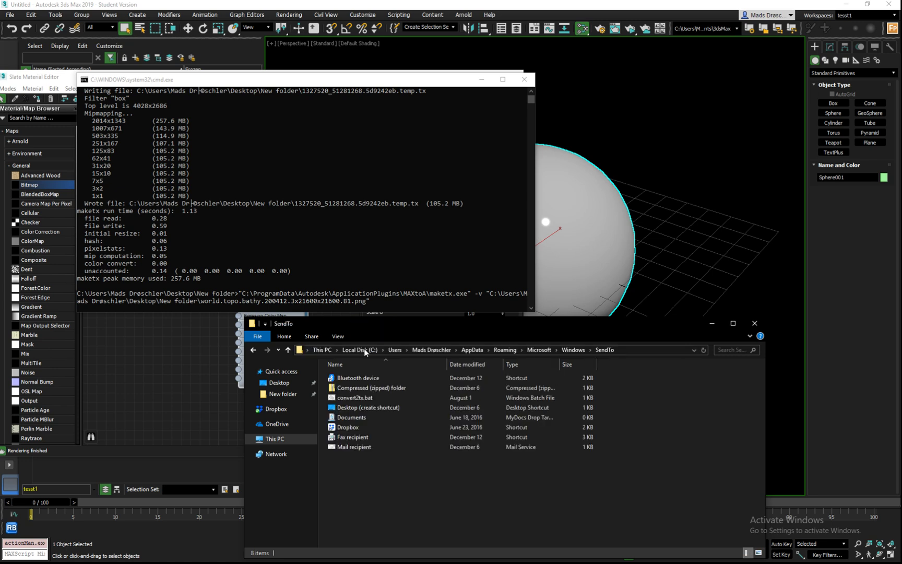
left_click(359, 398)
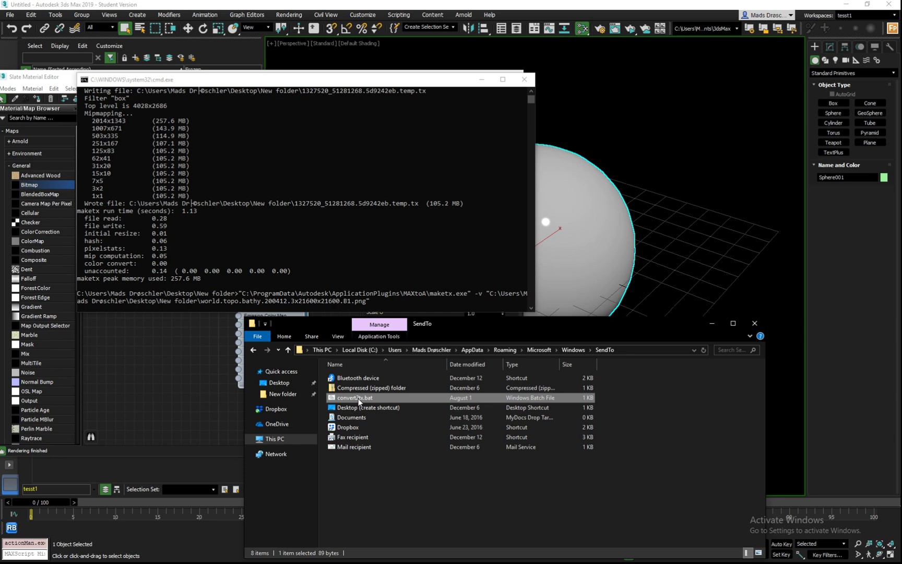
right_click(358, 399)
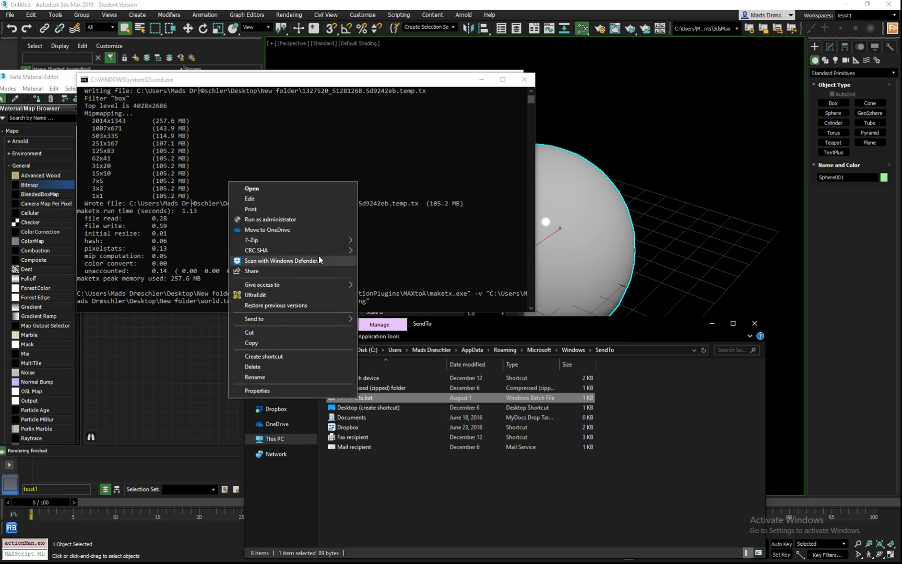
left_click(300, 203)
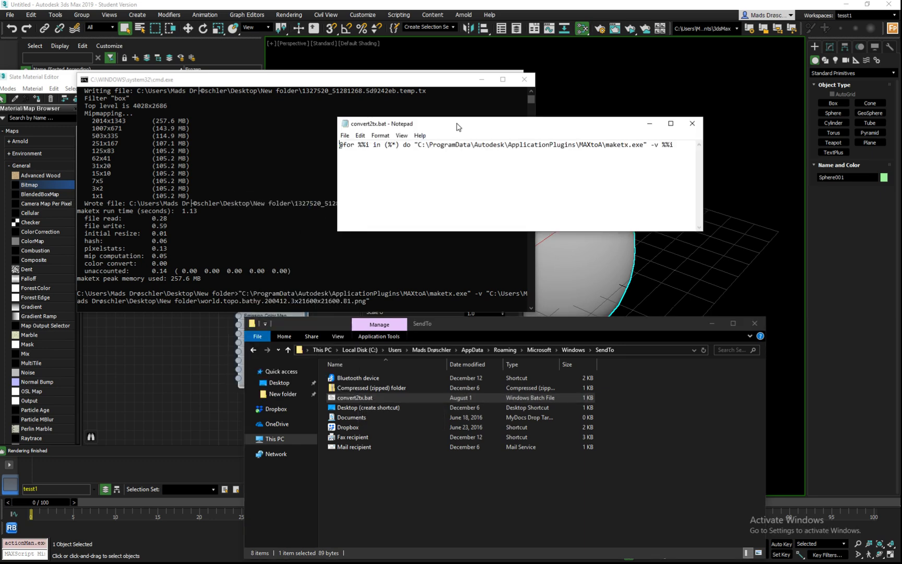
left_click_drag(455, 123, 456, 247)
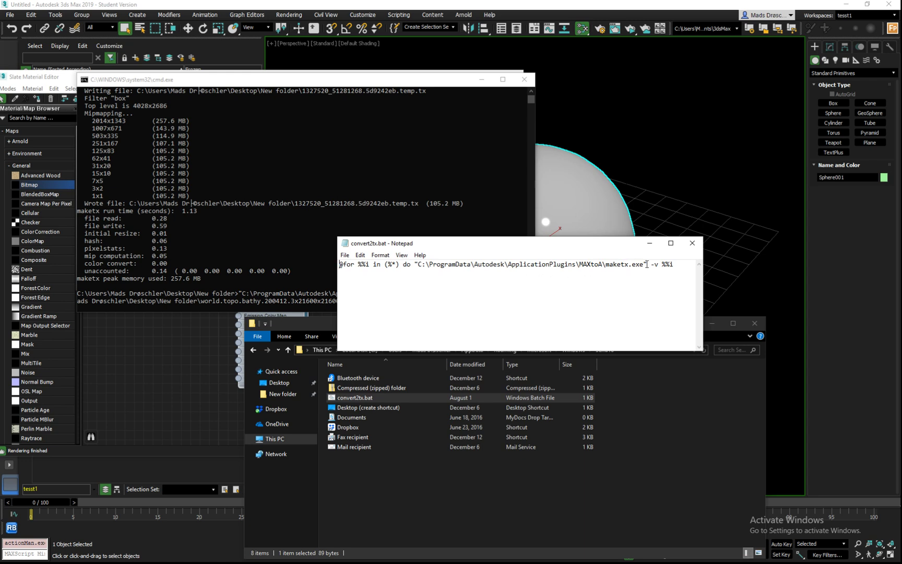
left_click_drag(677, 264, 340, 265)
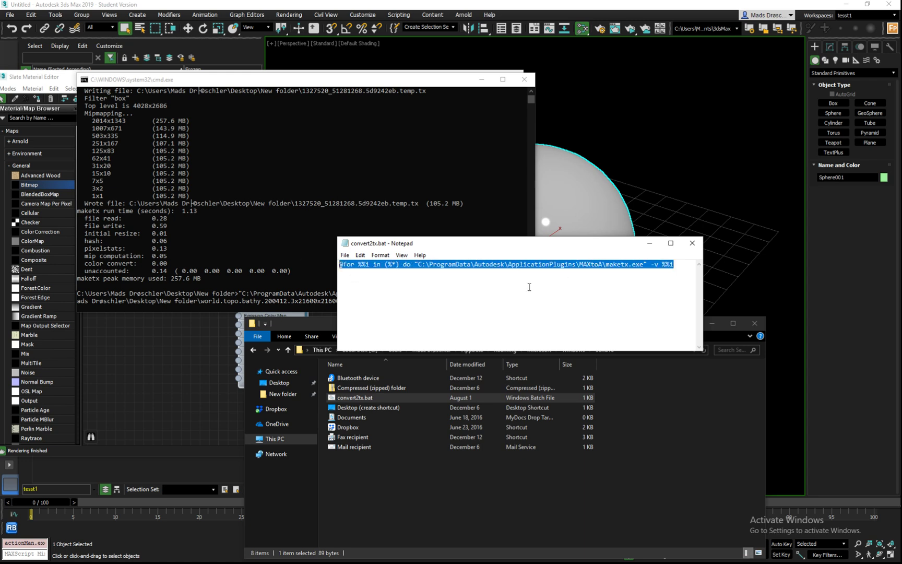
left_click(555, 265)
left_click_drag(673, 263, 564, 264)
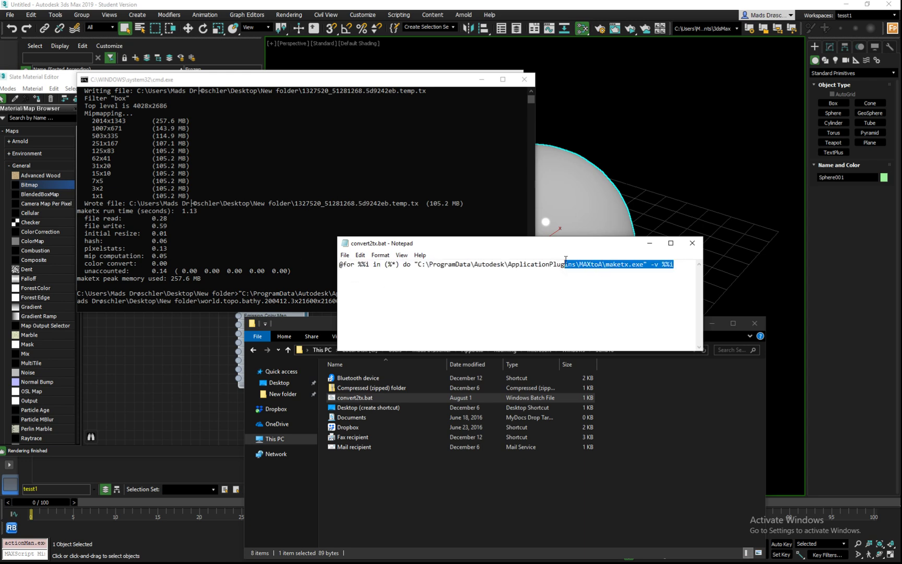
left_click(620, 268)
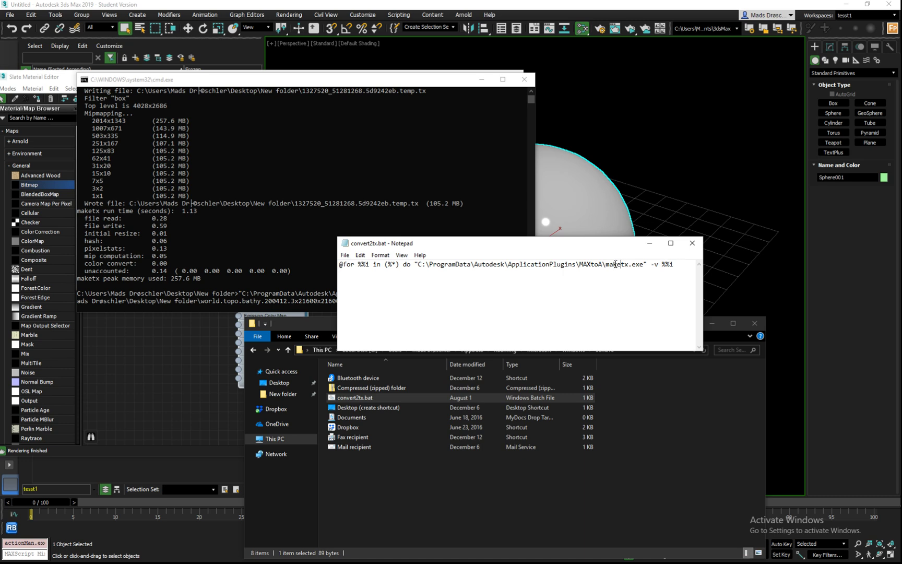
left_click_drag(611, 264, 672, 264)
left_click(666, 266)
left_click_drag(560, 249, 544, 249)
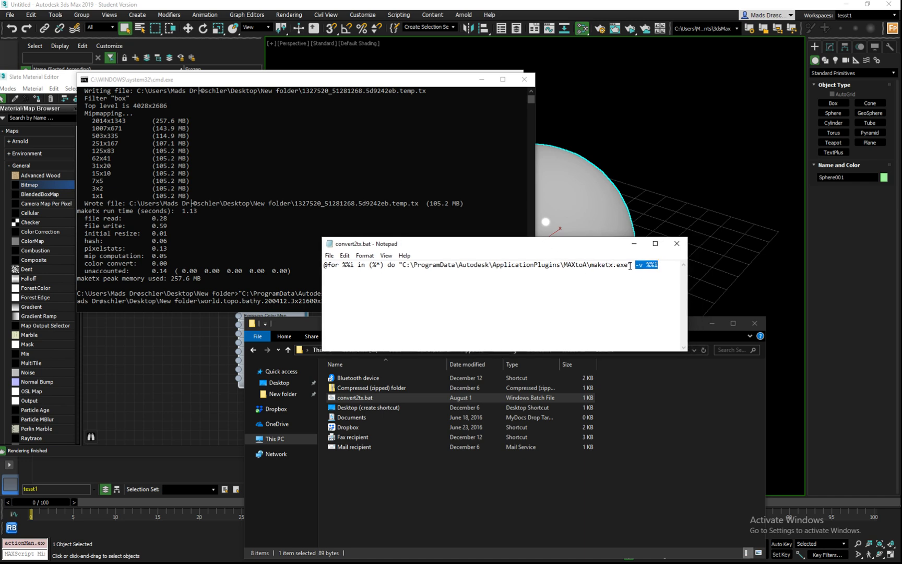
left_click_drag(629, 265, 595, 265)
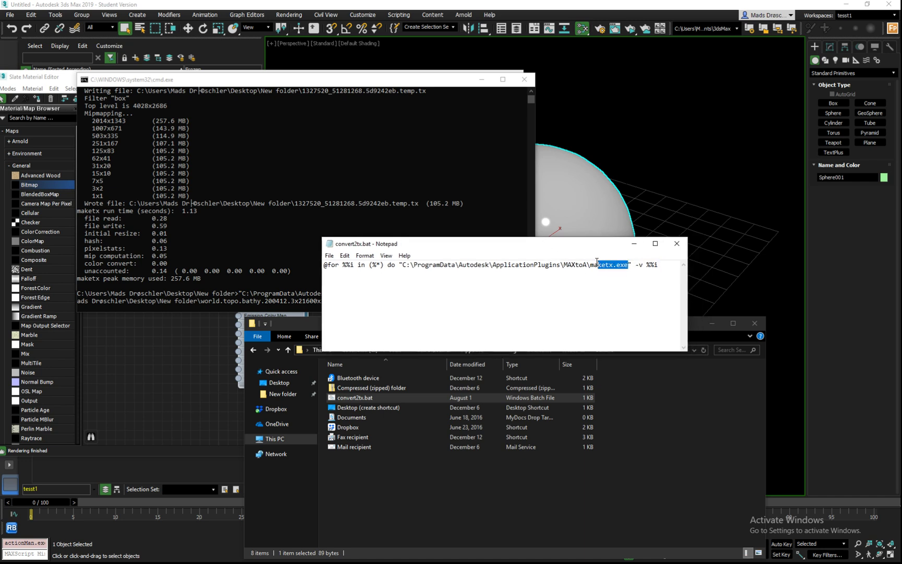
- Close the script unchanged, visit the SendTo folder, then return to the texture folder
left_click(677, 244)
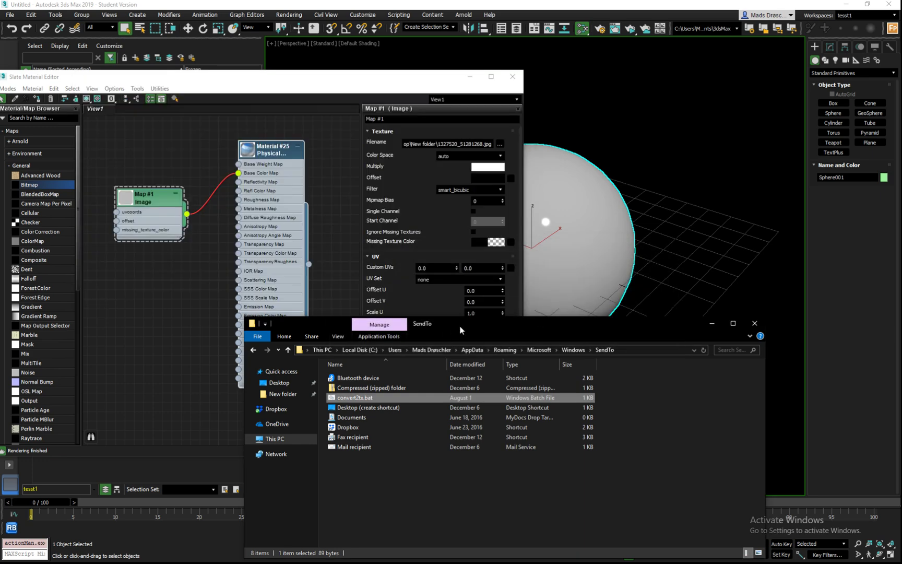
left_click(631, 349)
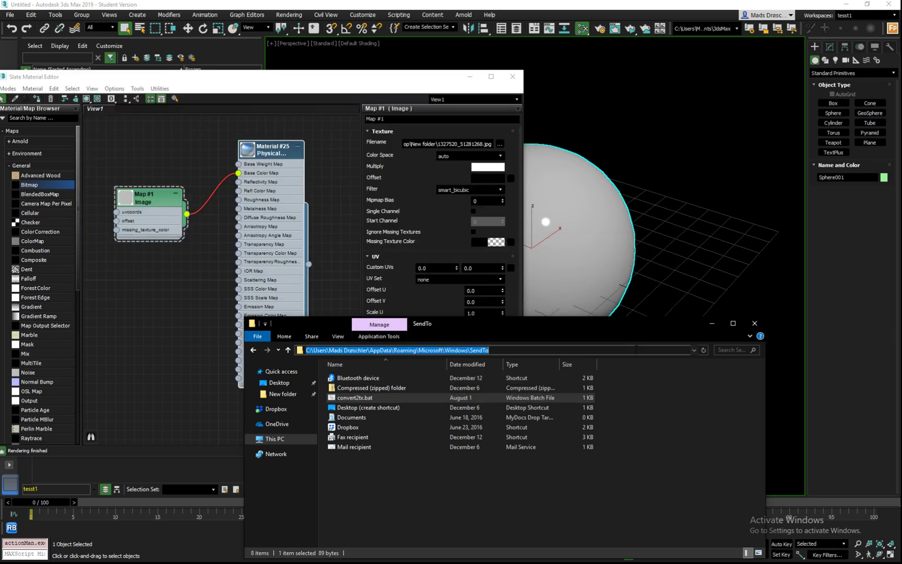
type("s")
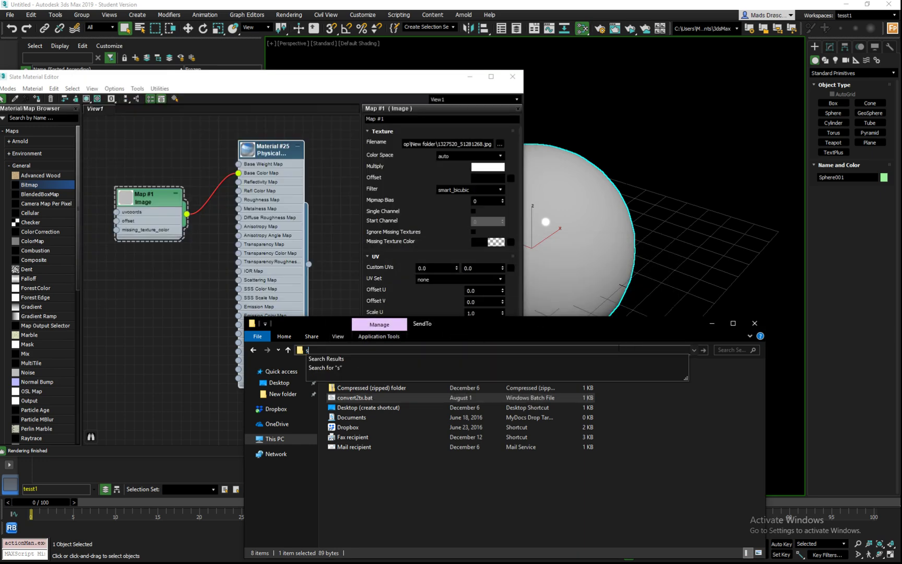
type("hell:sendt")
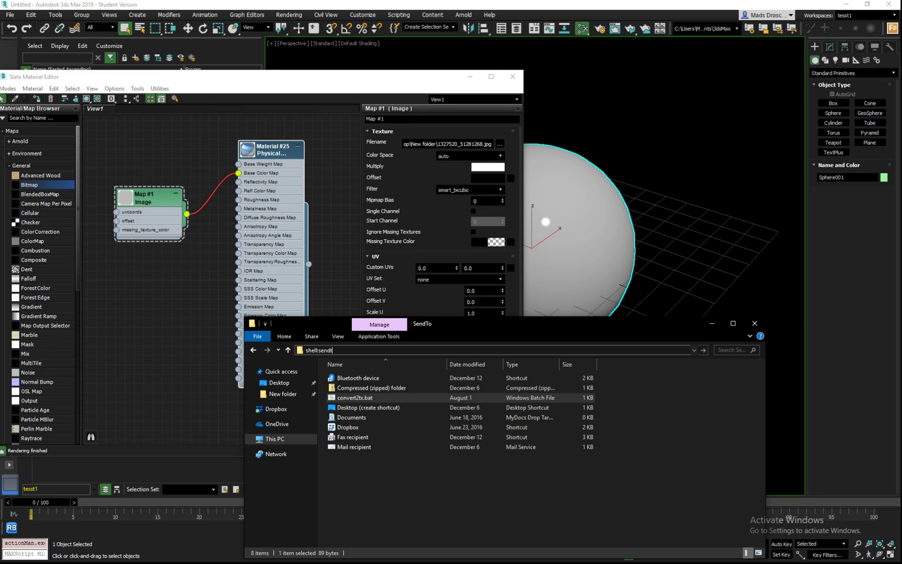
type("o")
key("Return")
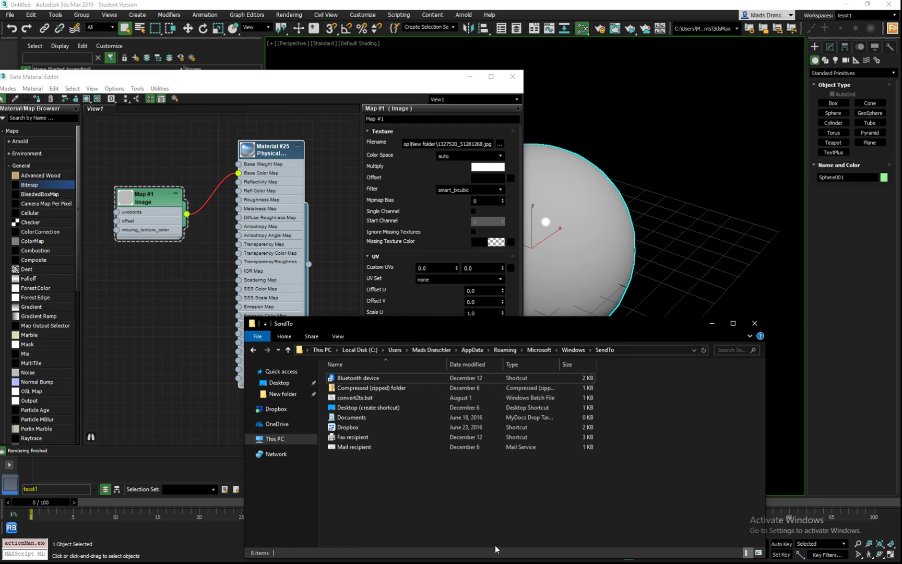
key("alt+Left")
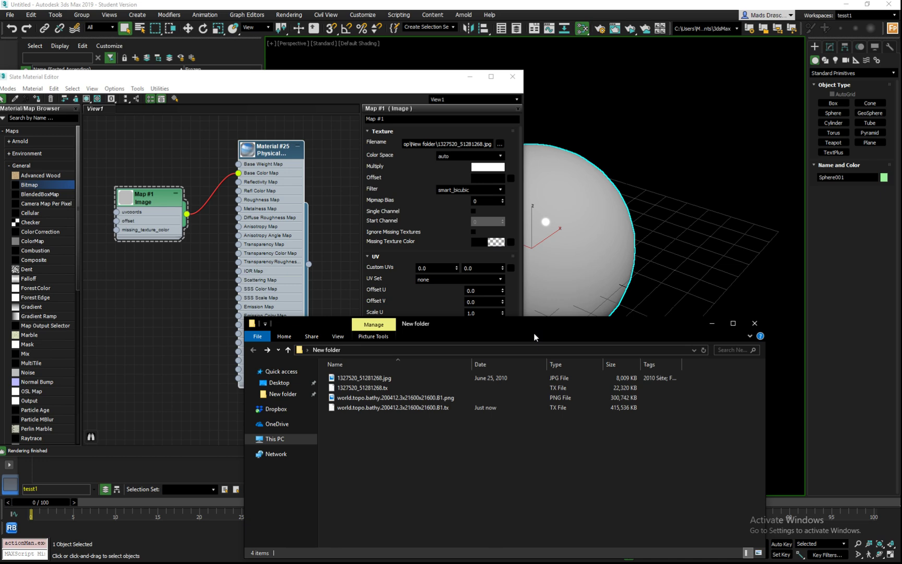
- Check the sizes of 1327520_51281268.tx and the world.topo.bathy TX file, then minimize Explorer
left_click_drag(538, 321, 518, 188)
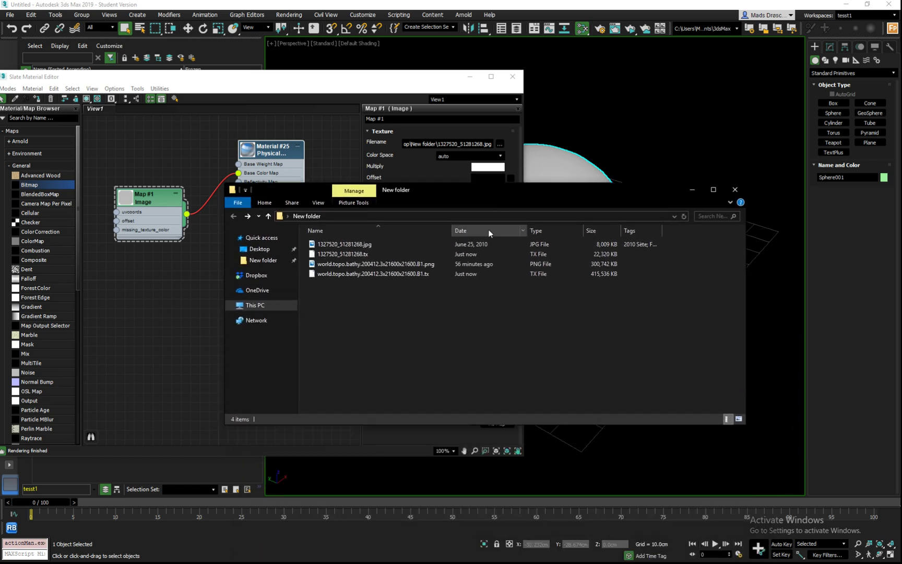
left_click_drag(452, 230, 480, 230)
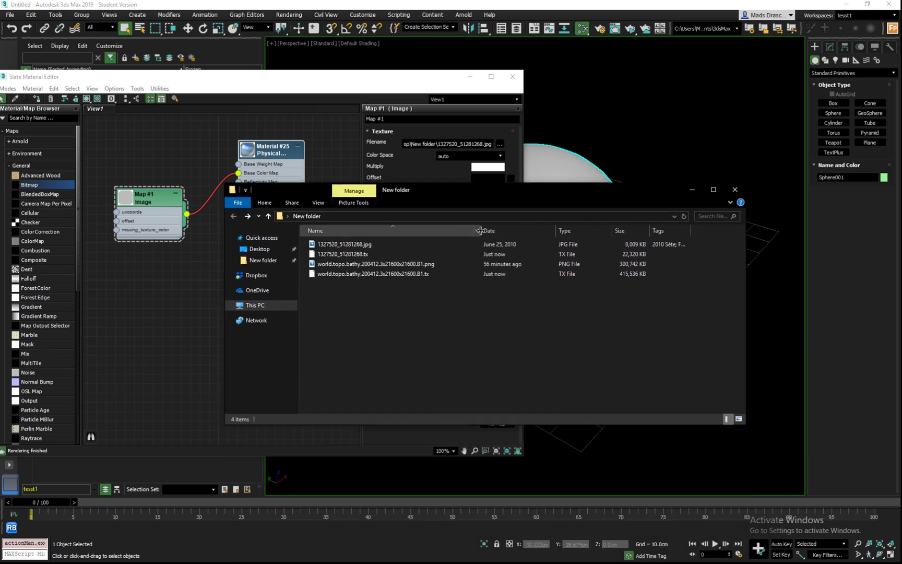
left_click(387, 274)
left_click(355, 255)
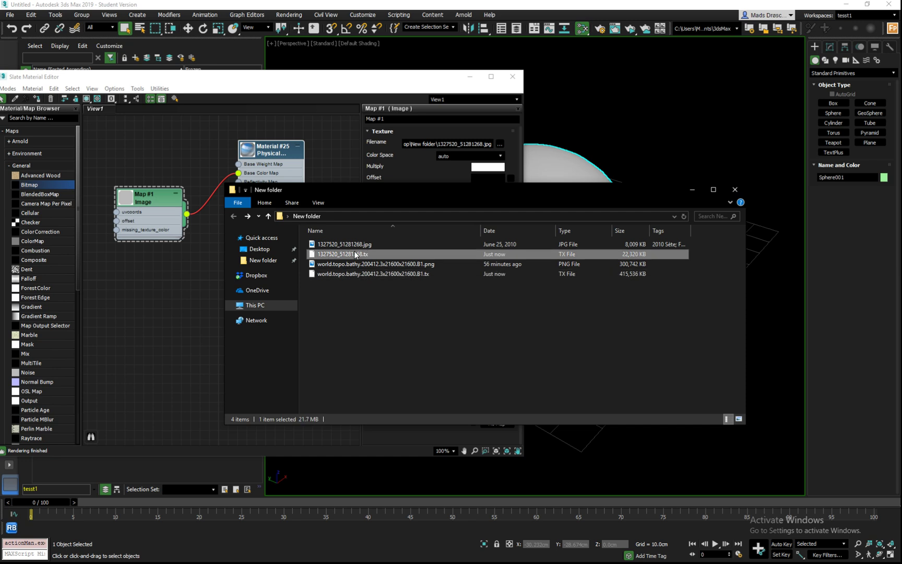
left_click(363, 274)
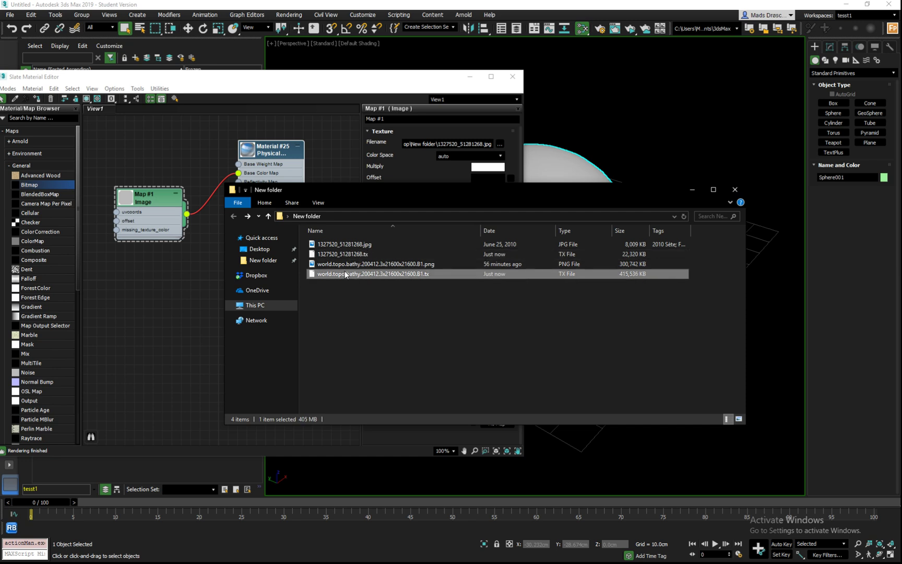
left_click(348, 254)
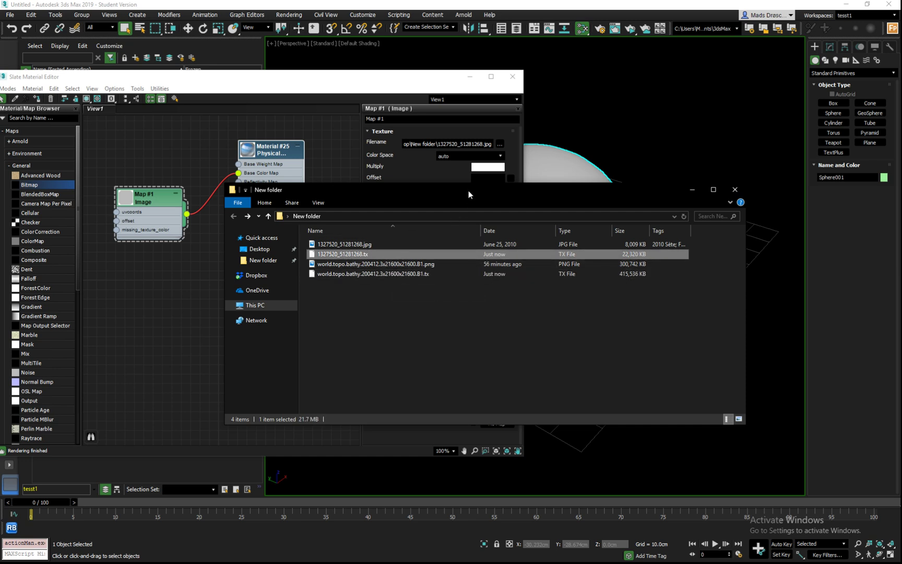
left_click_drag(468, 194, 469, 207)
left_click(693, 203)
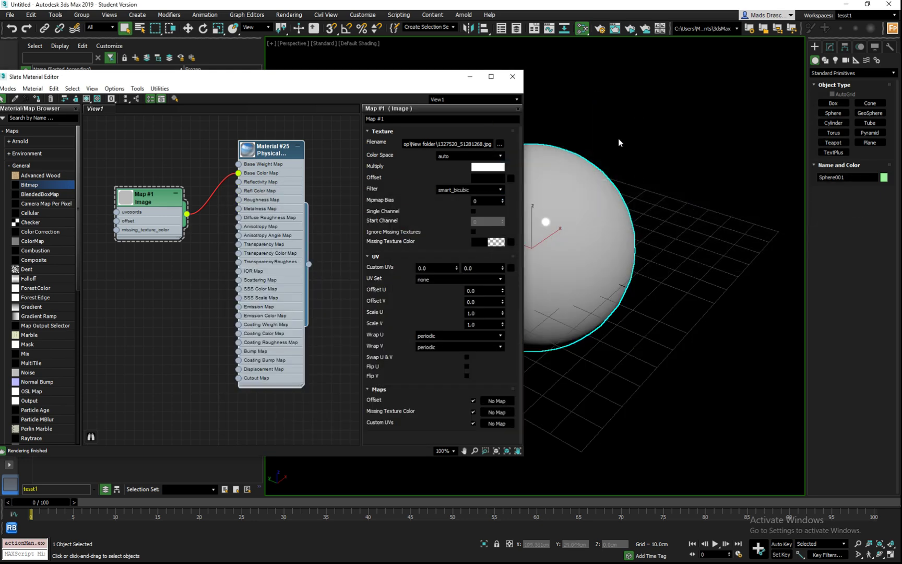
- Show the Arnold Renderer Textures options in Render Setup and un-maximize the 3ds Max window
left_click(601, 29)
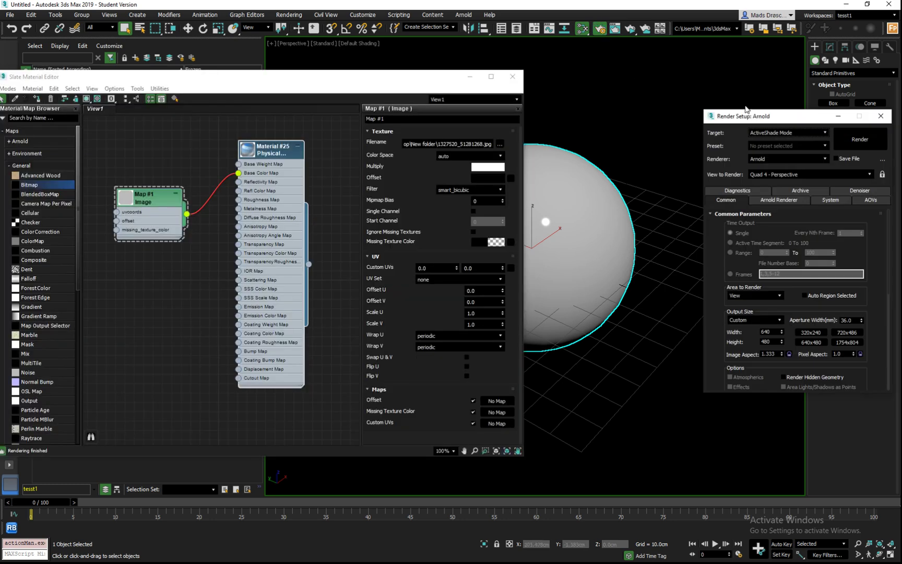
left_click_drag(760, 121, 659, 119)
left_click(689, 201)
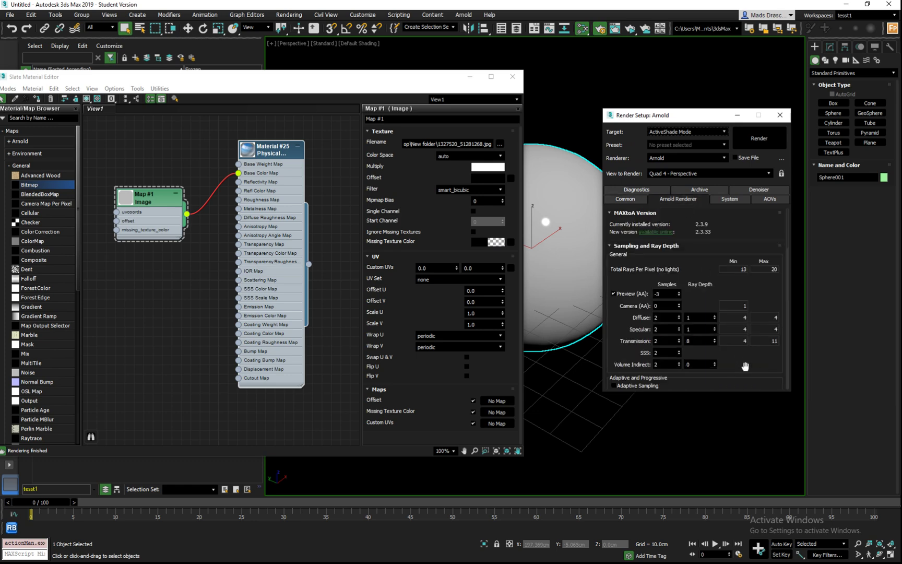
scroll(745, 367, "down", 10)
scroll(690, 338, "down", 5)
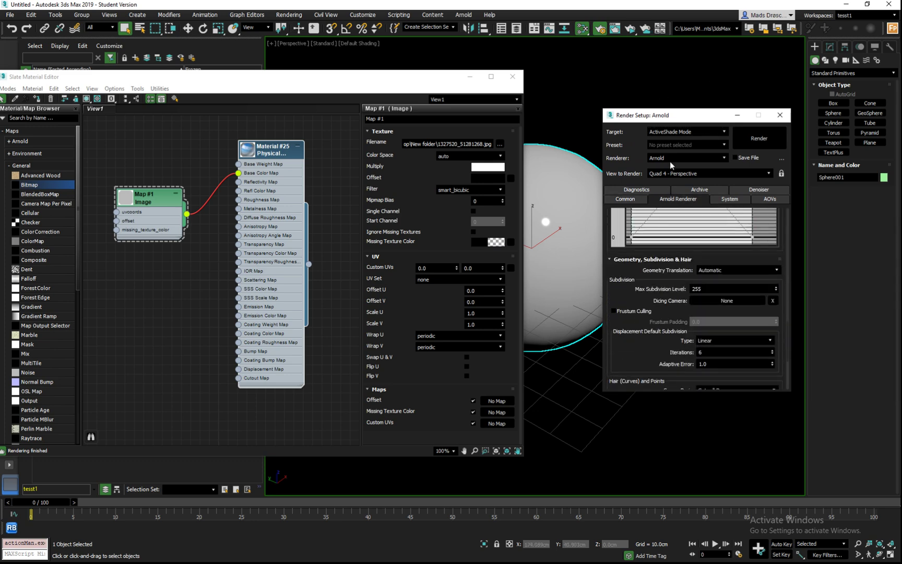
scroll(648, 345, "down", 5)
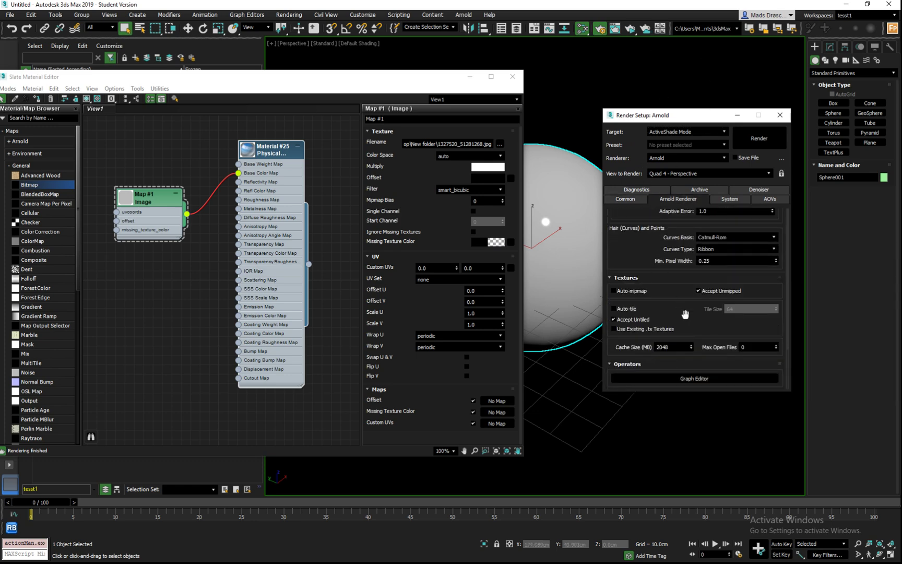
left_click_drag(704, 120, 706, 157)
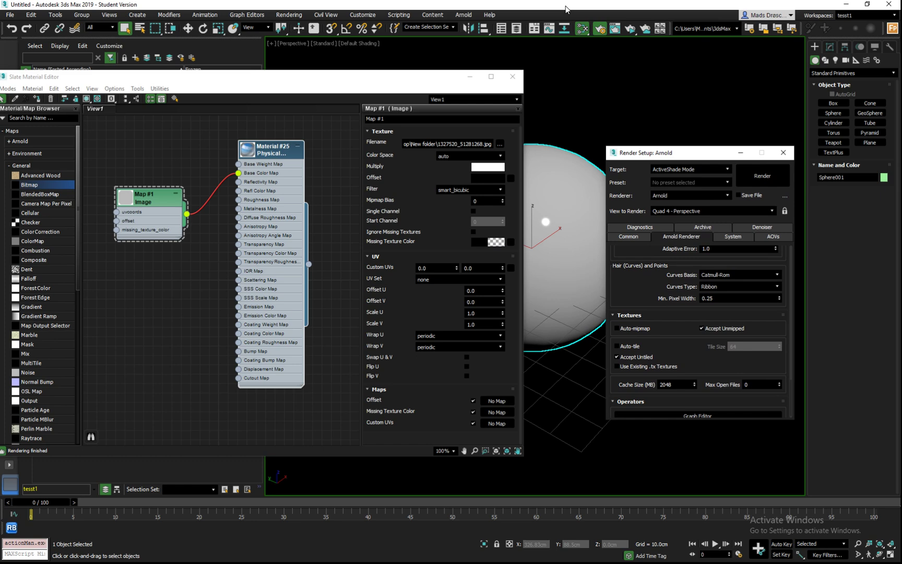
left_click_drag(565, 9, 609, 18)
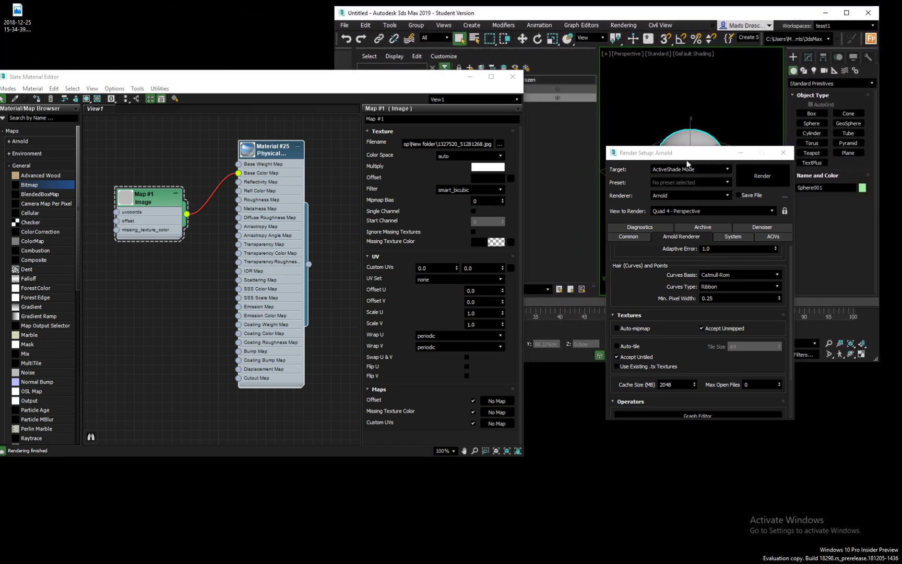
- Place Task Manager's Memory page lower middle, shrinking the material editor and moving Render Setup around it
left_click_drag(687, 163, 755, 70)
key("ctrl+shift+Escape")
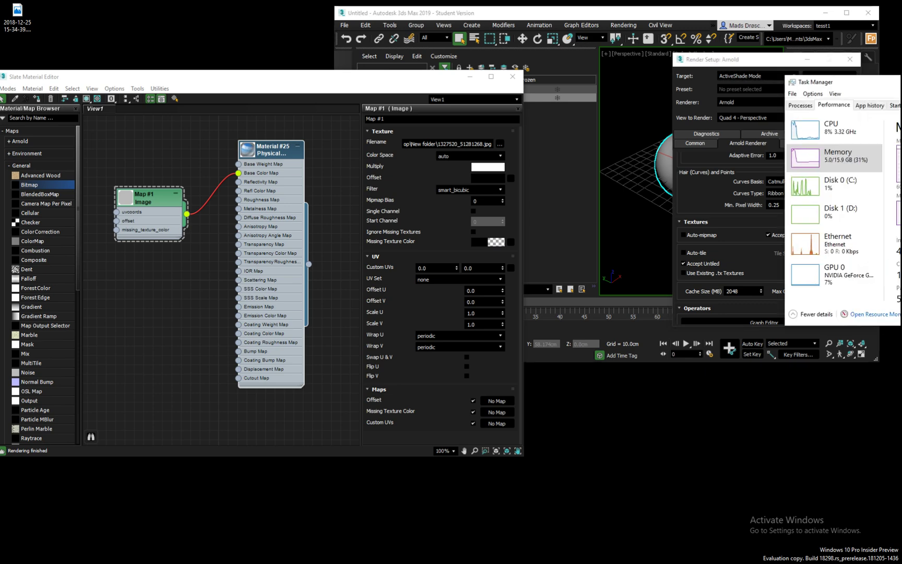
left_click_drag(846, 82, 261, 318)
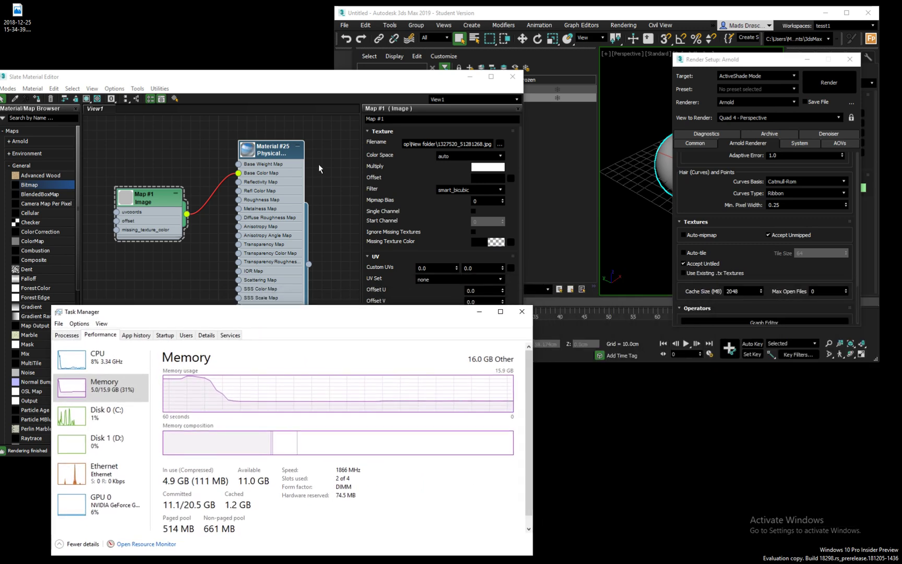
left_click_drag(355, 82, 333, 11)
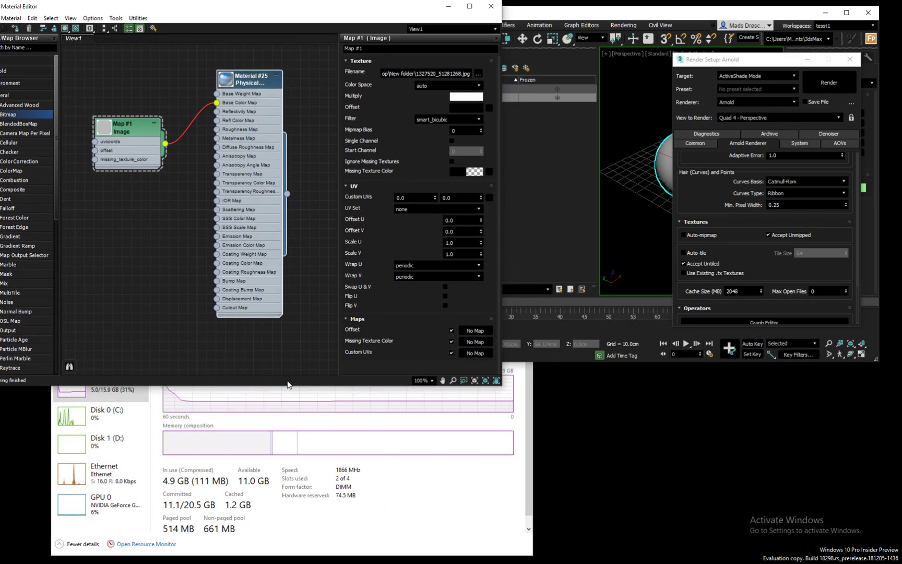
left_click_drag(289, 387, 298, 323)
left_click(301, 332)
mouse_move(352, 315)
left_mouse_down()
mouse_move(354, 358)
mouse_move(355, 318)
mouse_move(355, 326)
left_mouse_up()
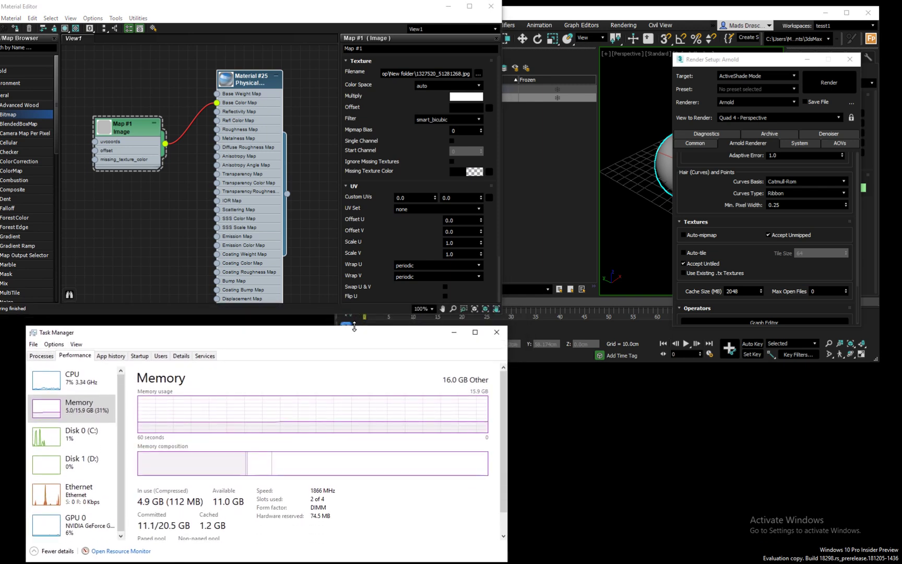
left_click(665, 13)
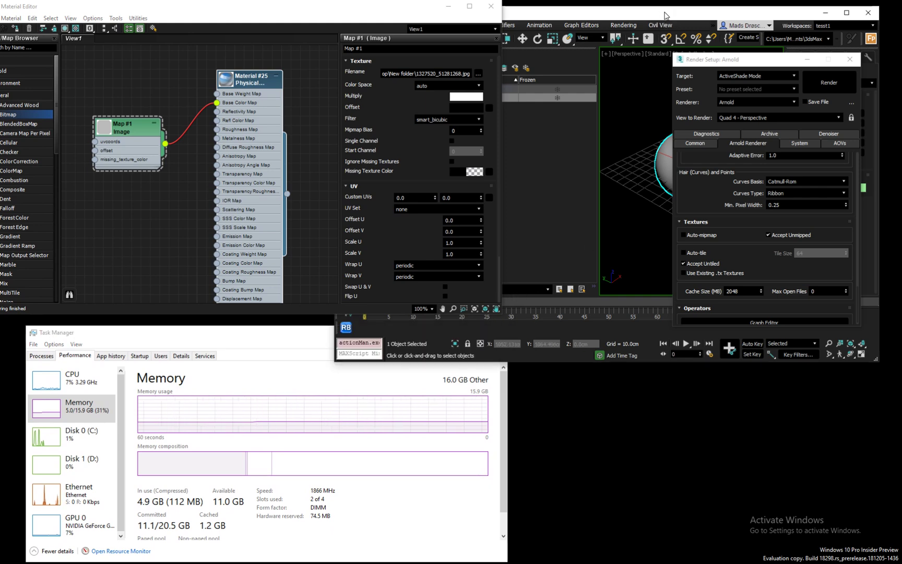
left_click_drag(737, 60, 666, 221)
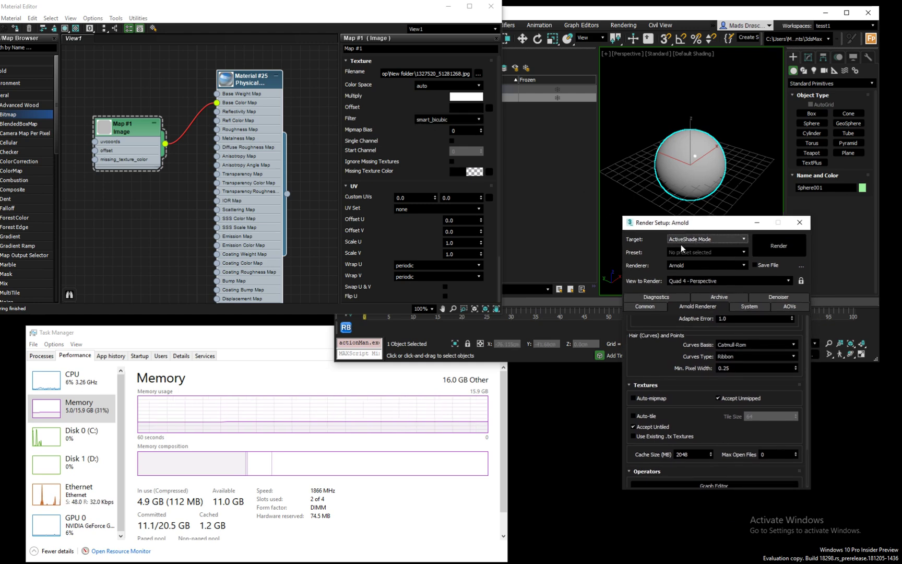
left_click(779, 247)
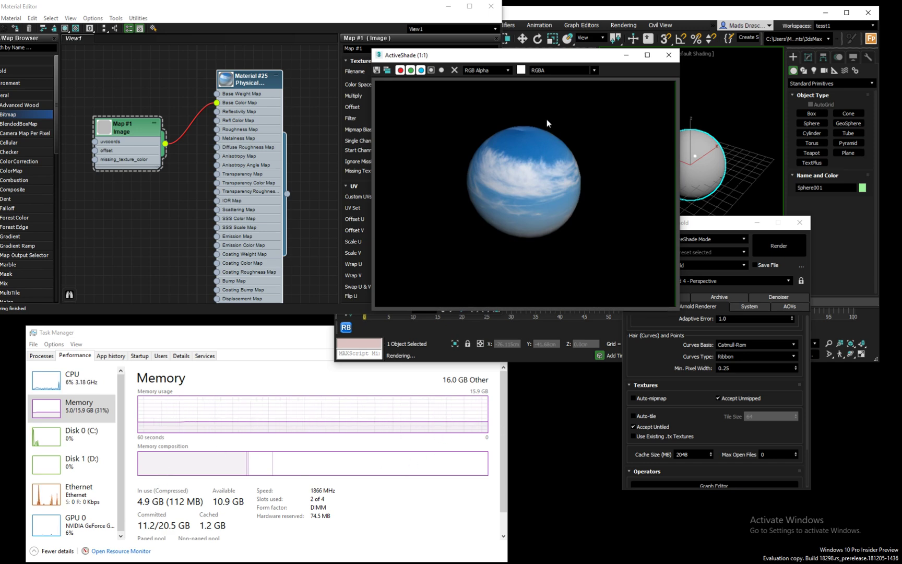
left_click_drag(548, 58, 506, 51)
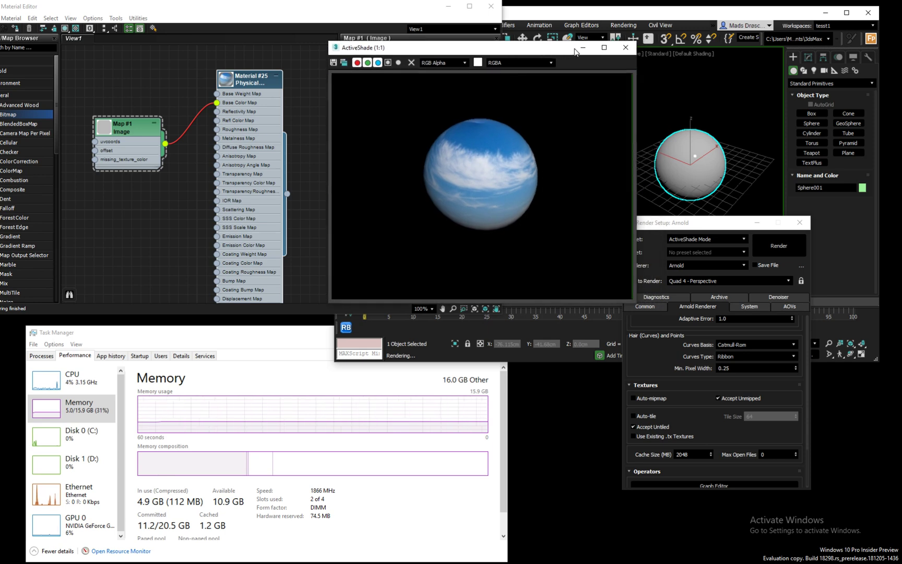
left_click(625, 48)
left_click(734, 399)
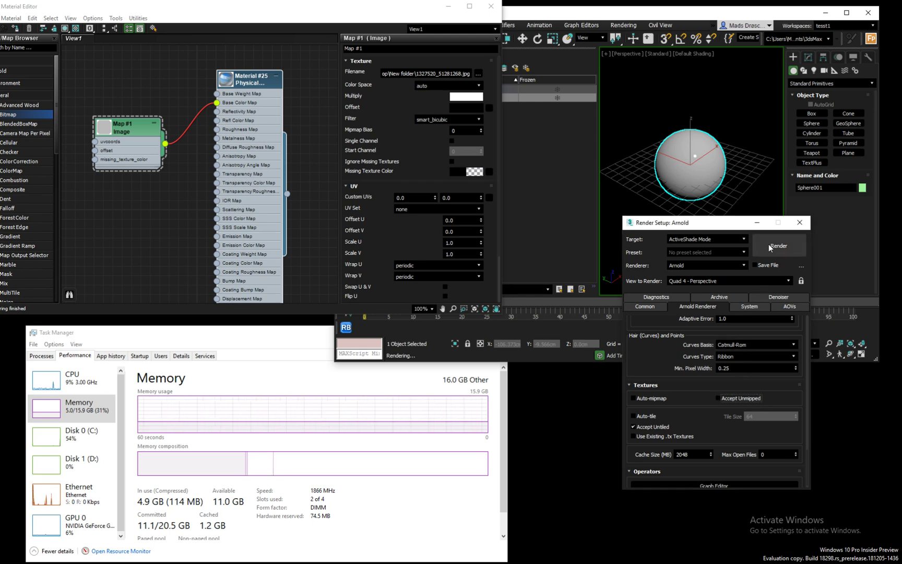
left_click(726, 398)
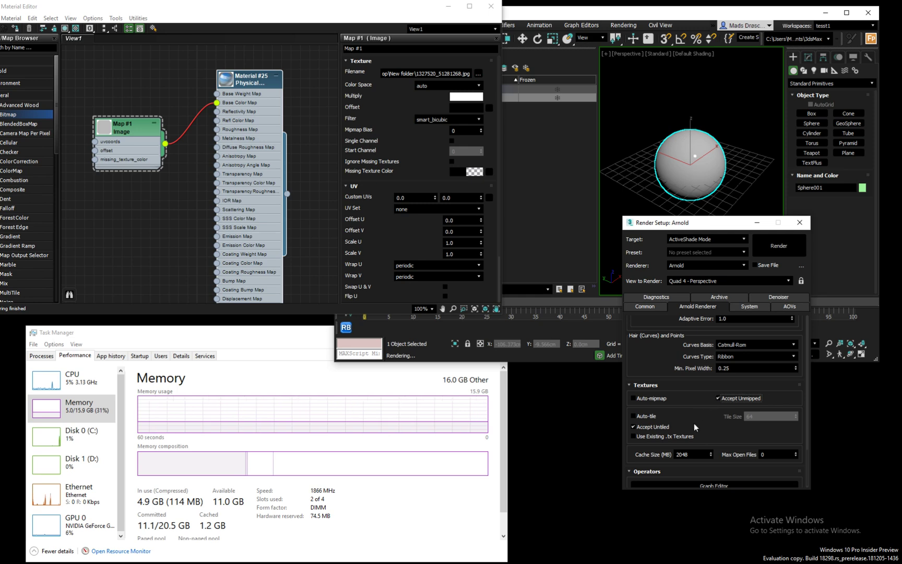
left_click(641, 436)
left_click(764, 246)
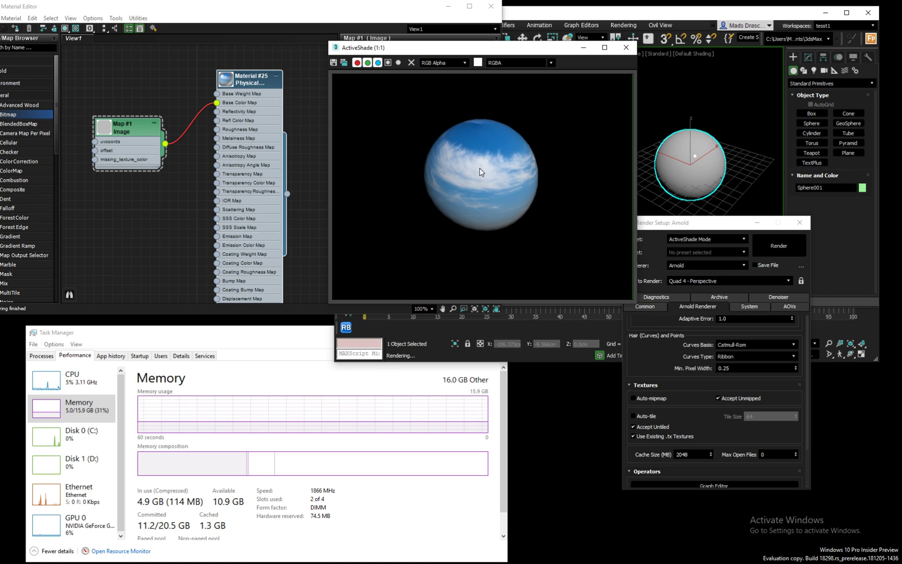
left_click_drag(578, 47, 550, 50)
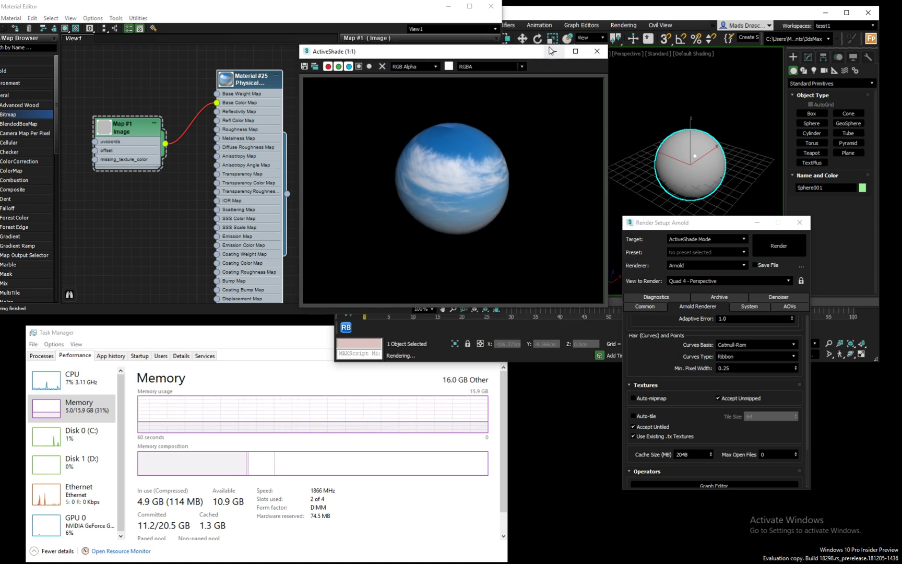
left_click(597, 52)
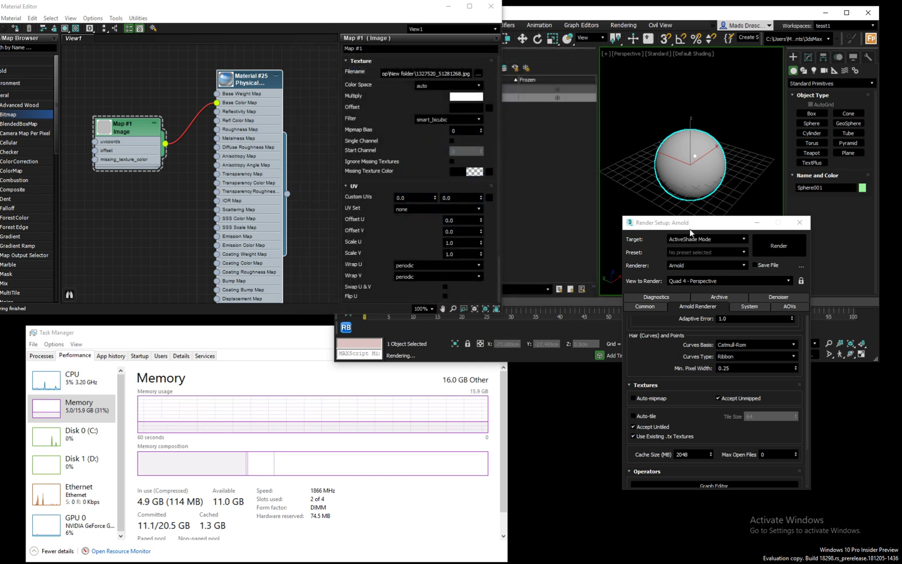
mouse_move(698, 227)
left_mouse_down()
mouse_move(687, 225)
mouse_move(695, 220)
left_mouse_up()
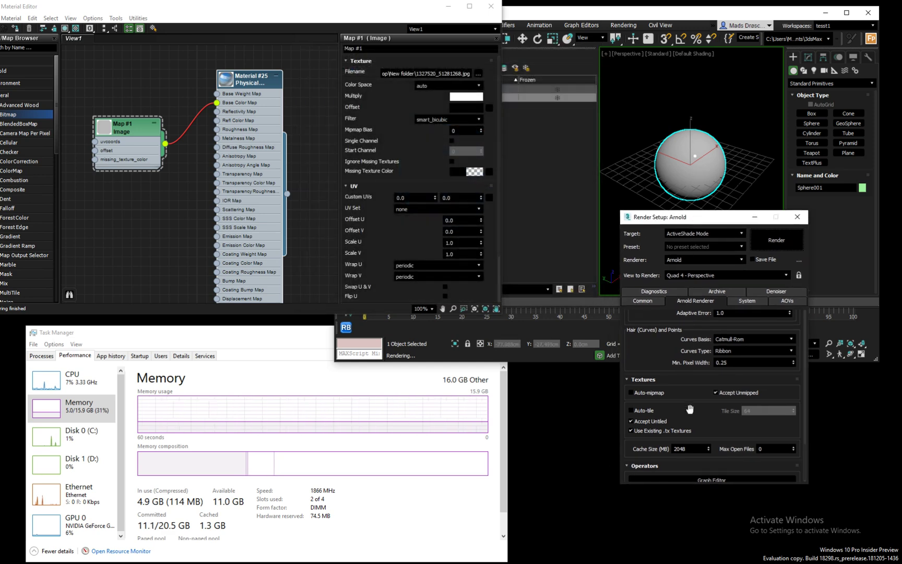
left_click(664, 432)
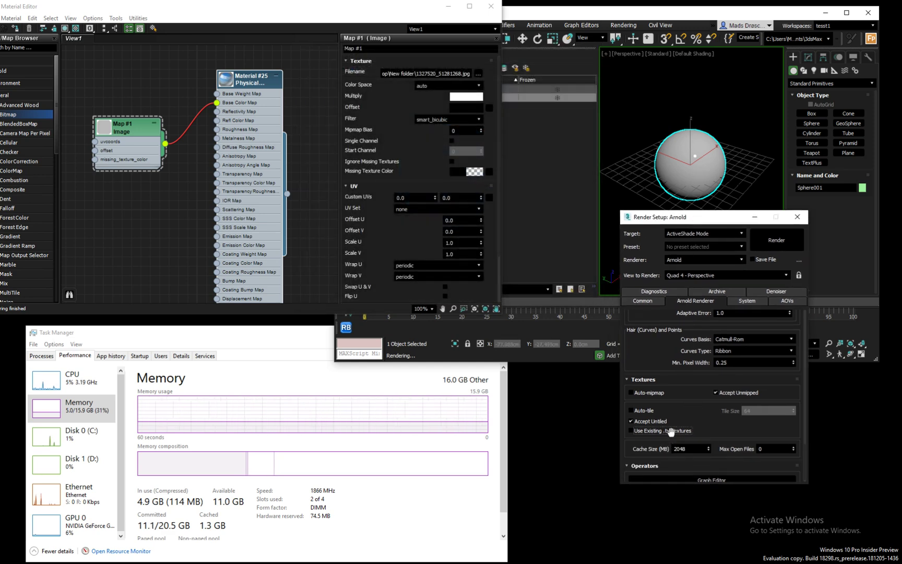
mouse_move(709, 219)
left_mouse_down()
mouse_move(724, 221)
mouse_move(718, 218)
left_mouse_up()
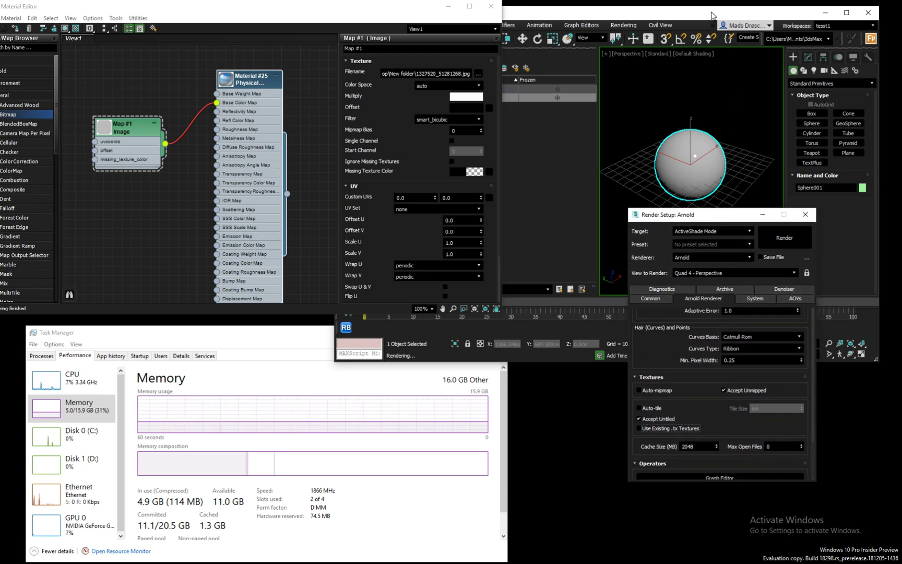
mouse_move(713, 14)
left_mouse_down()
mouse_move(685, 14)
mouse_move(703, 14)
left_mouse_up()
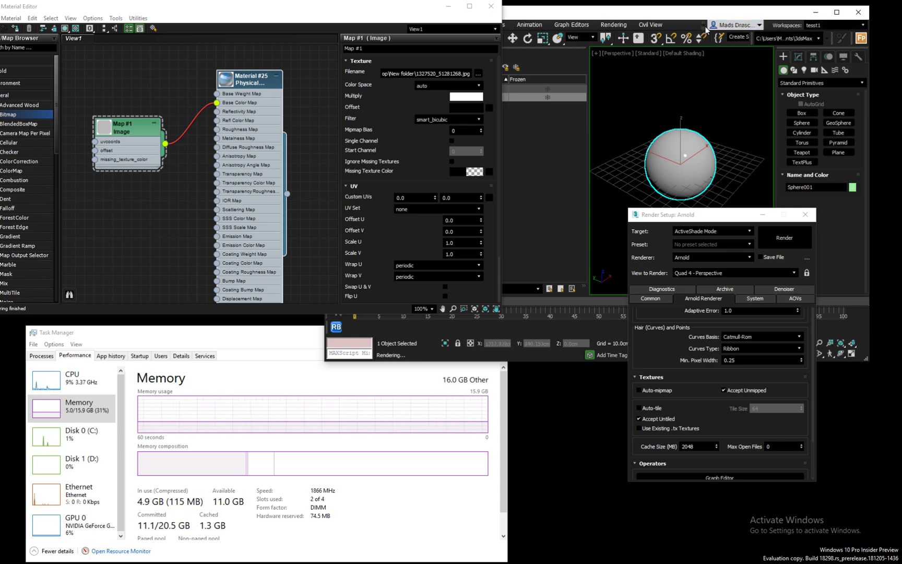
double_click(733, 15)
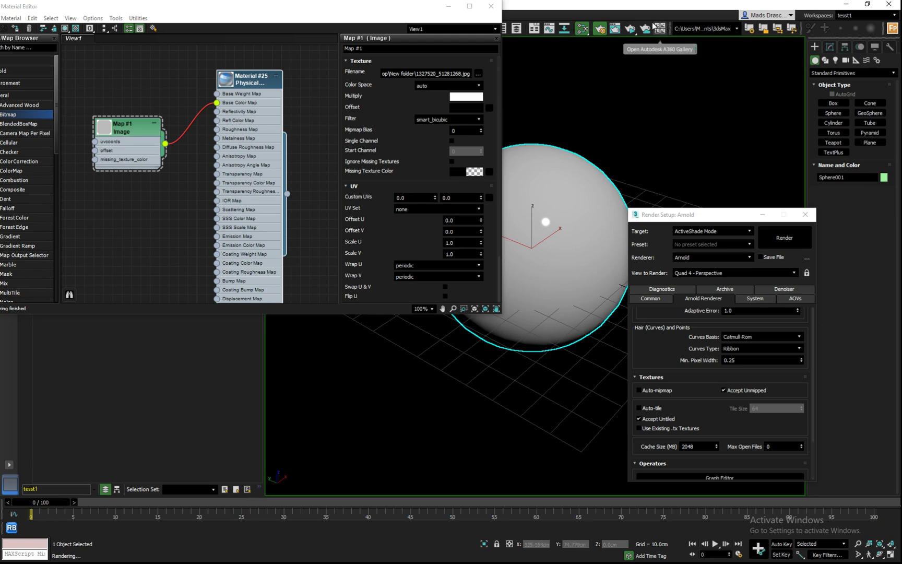
left_click_drag(452, 11, 441, 42)
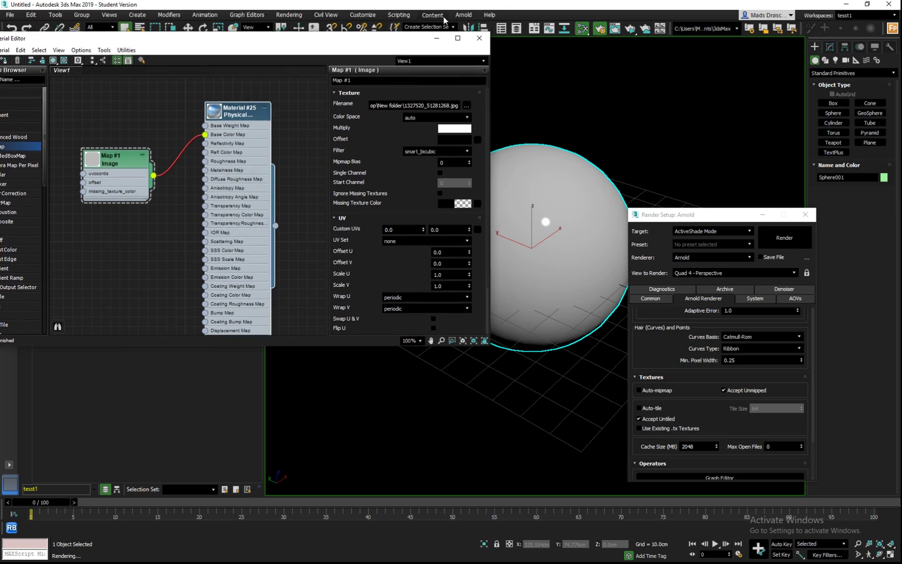
left_click(463, 15)
mouse_move(478, 32)
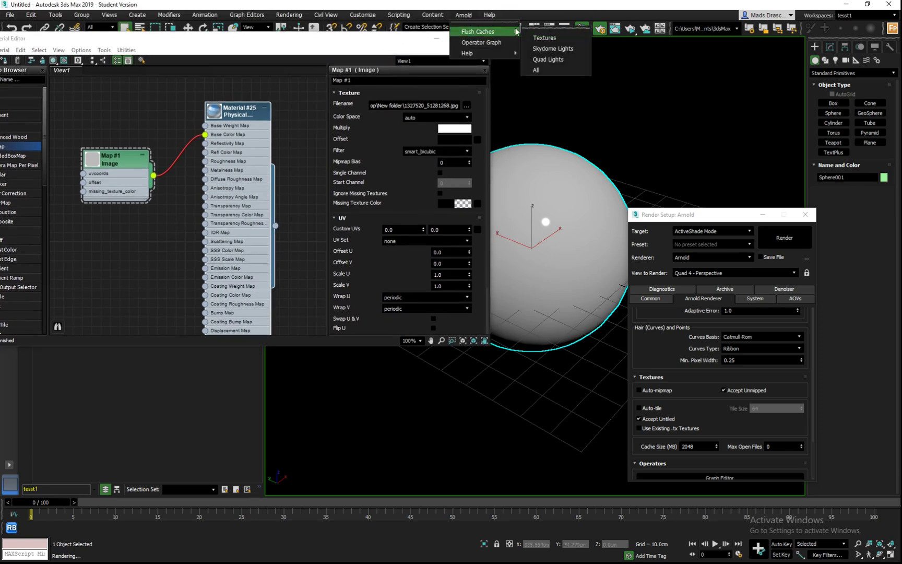
left_click(537, 71)
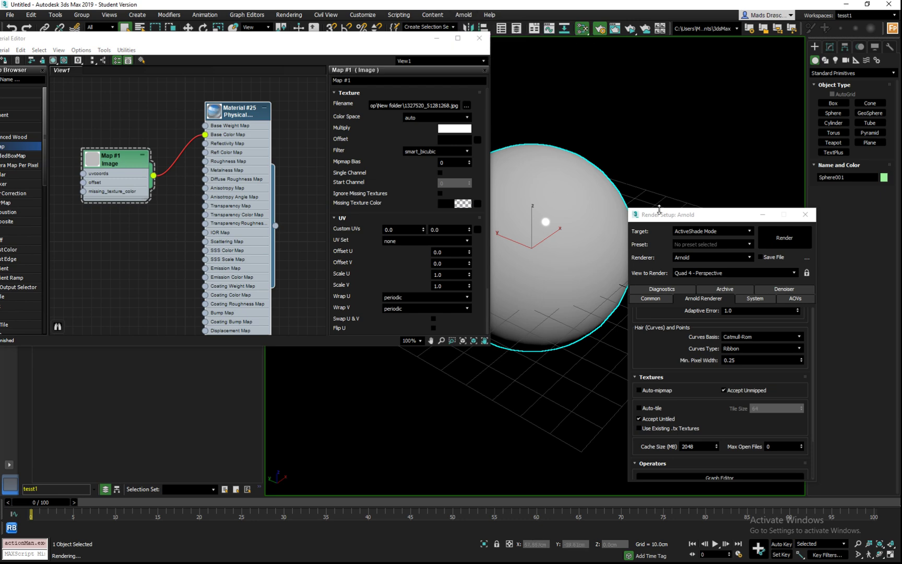
left_click_drag(669, 219, 673, 218)
left_click(867, 4)
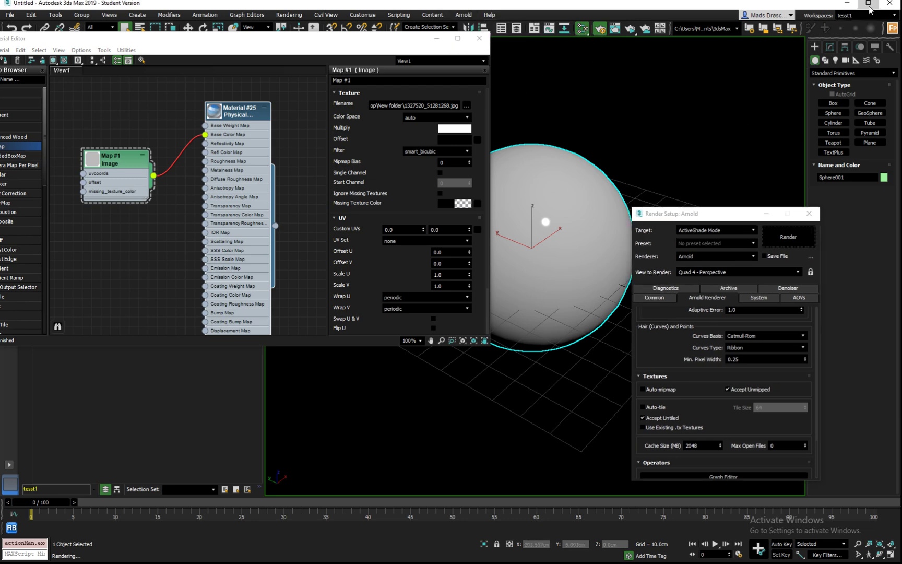
left_click_drag(689, 12, 663, 14)
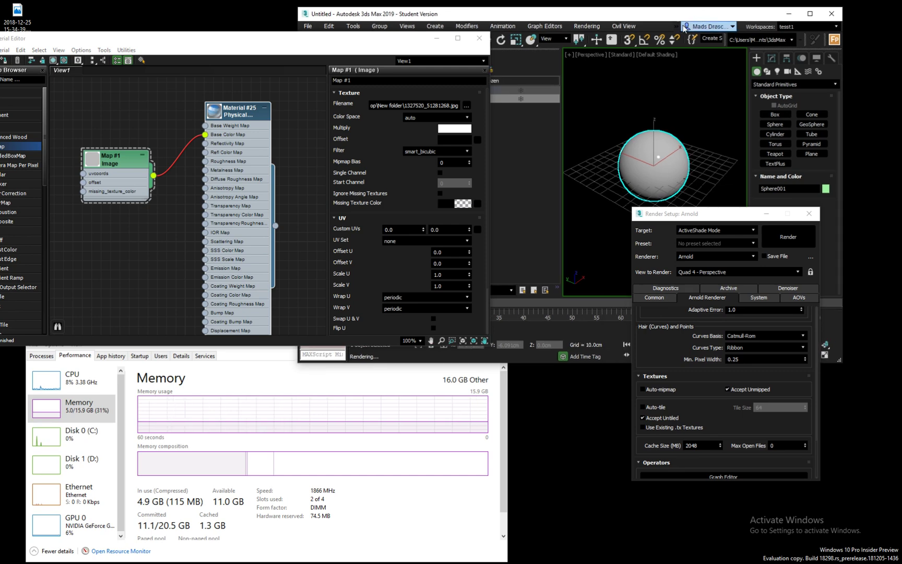
left_click(676, 27)
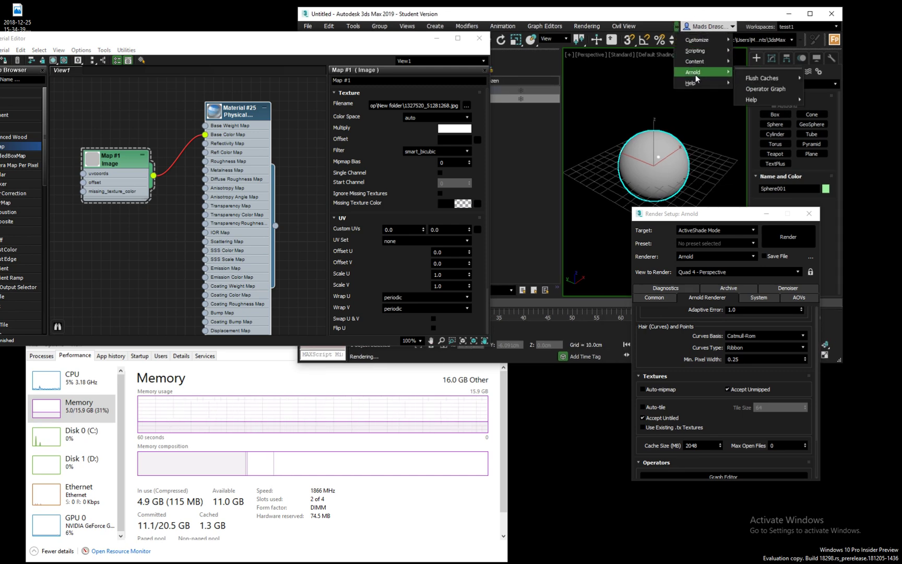
left_click(662, 28)
left_click_drag(643, 16, 652, 9)
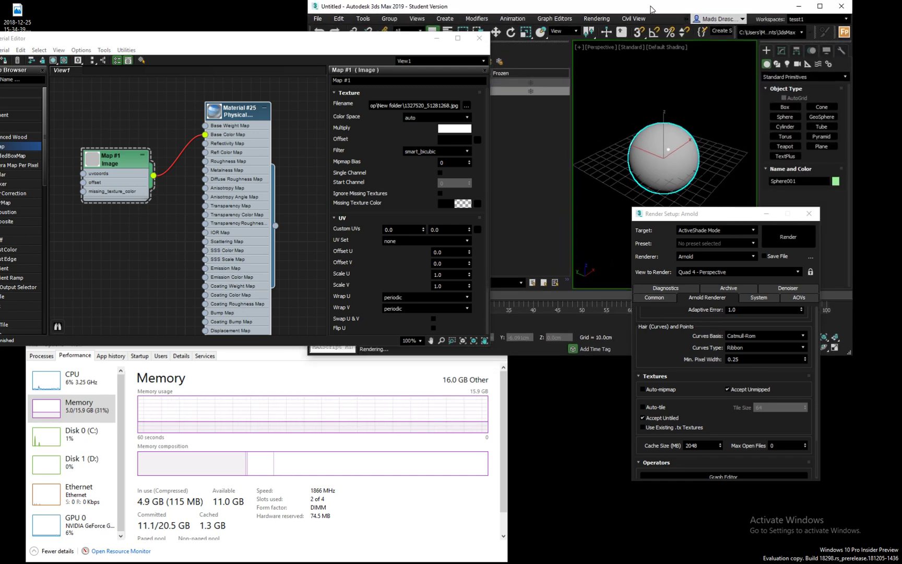
left_click_drag(712, 218, 721, 242)
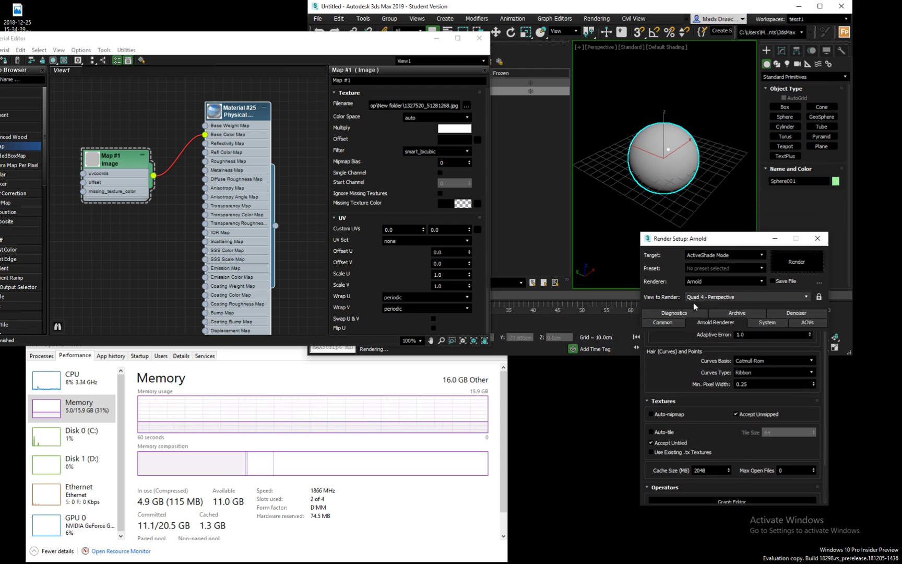
- Render in ActiveShade, then enable Use Existing .tx Textures and re-render the sphere
left_click(797, 262)
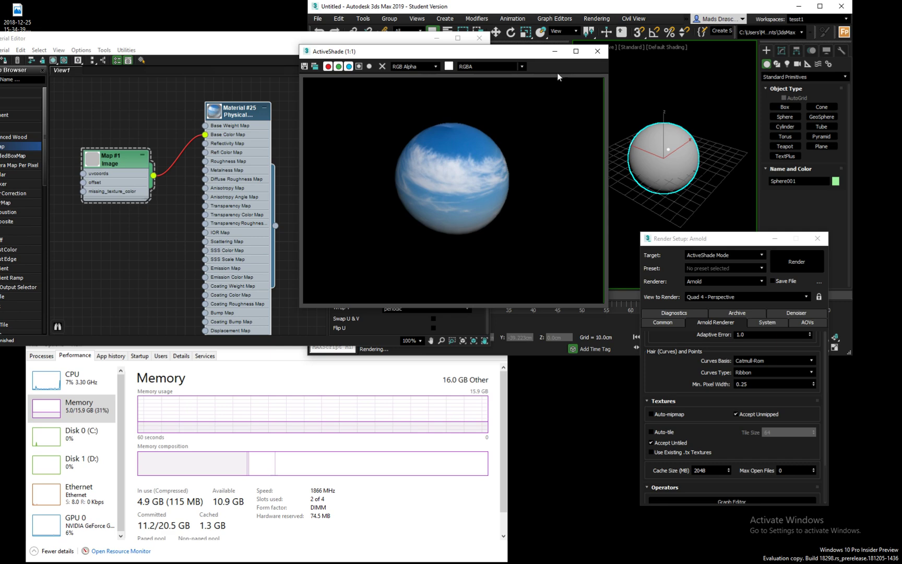
left_click(597, 51)
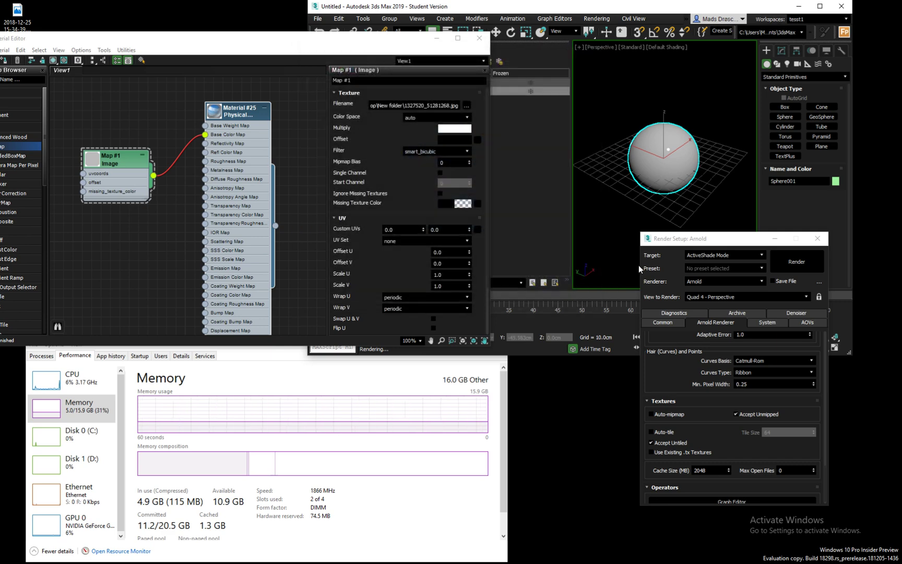
left_click(678, 452)
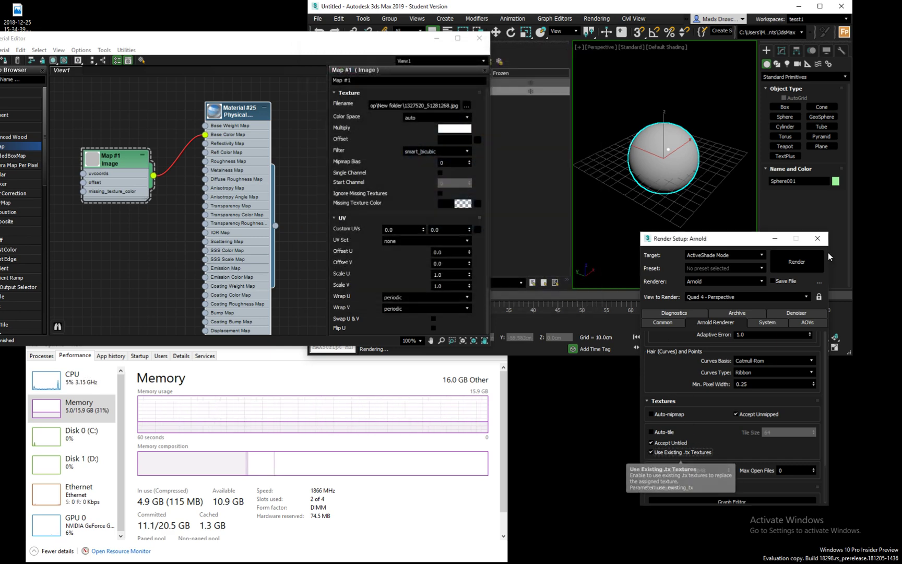
left_click(808, 259)
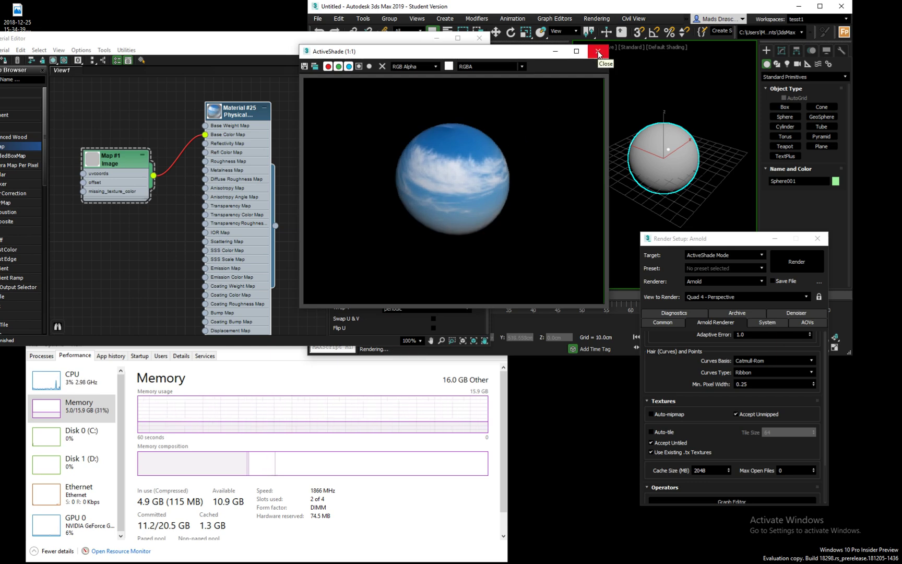
key("alt+Tab")
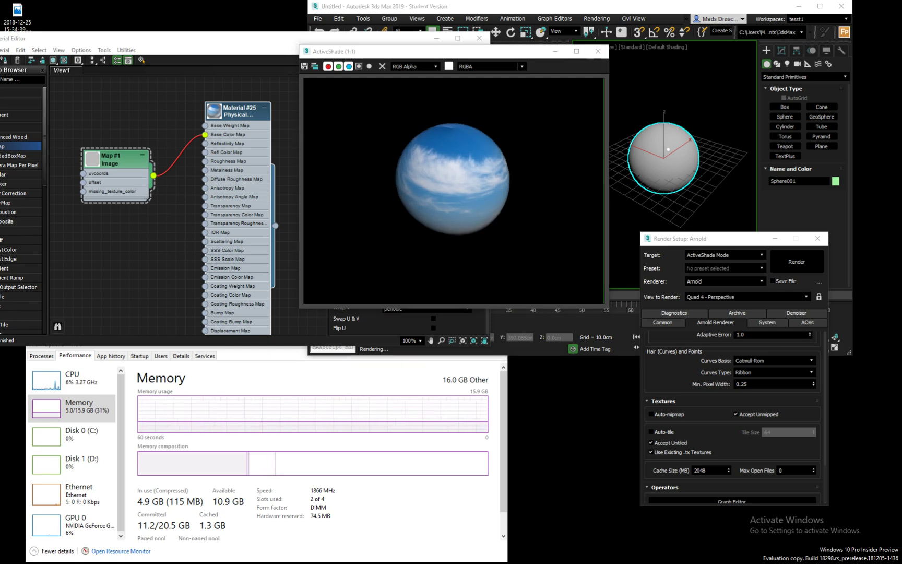
left_click_drag(646, 233, 489, 346)
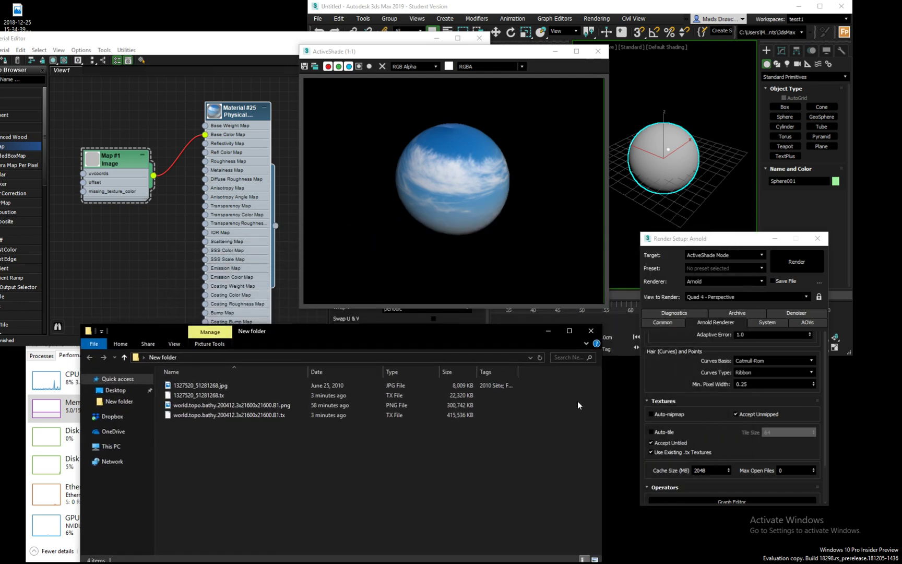
left_click(198, 397)
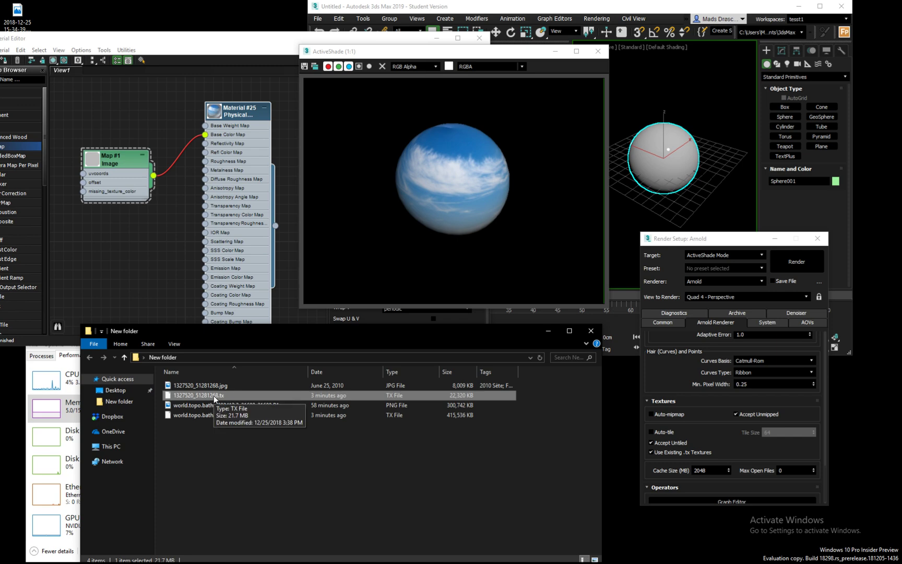
left_click(210, 385)
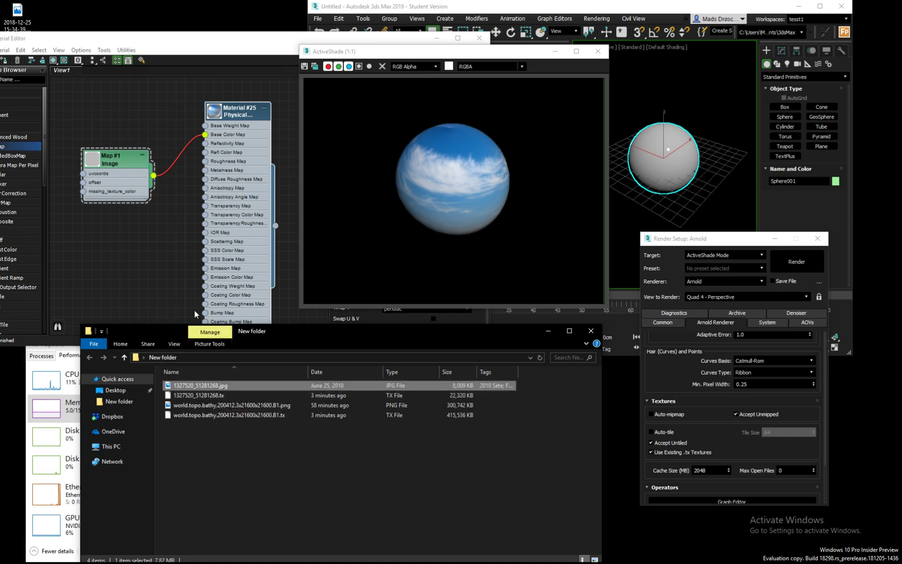
left_click(210, 396)
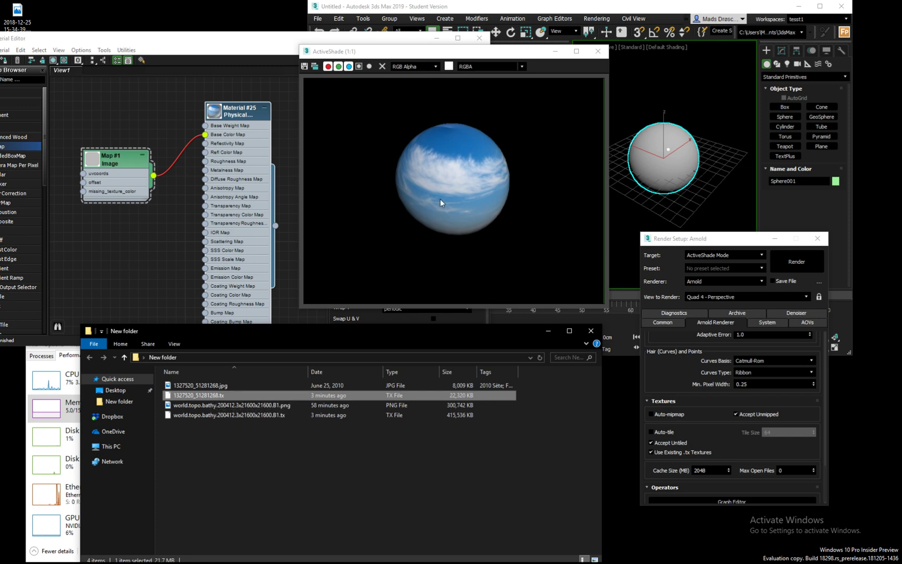
left_click_drag(471, 59, 475, 56)
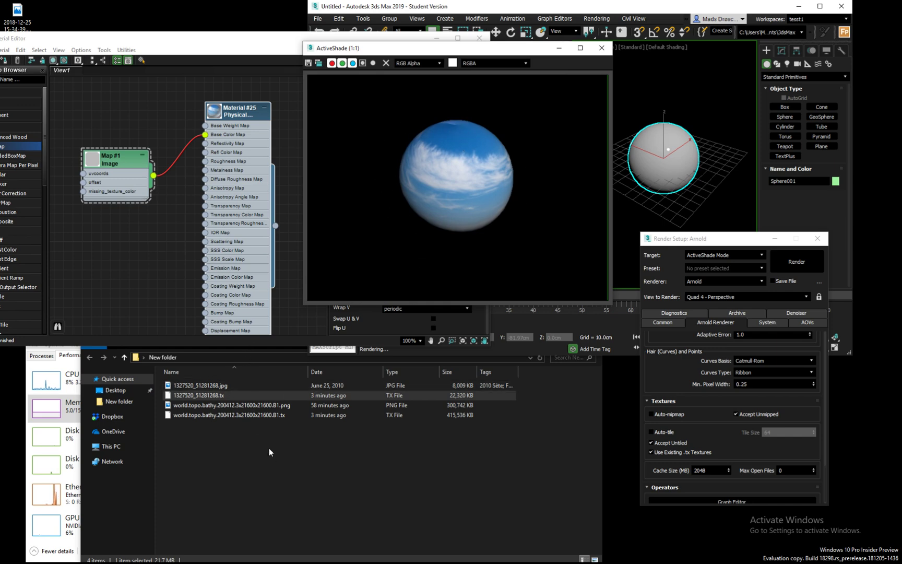
left_click(269, 415)
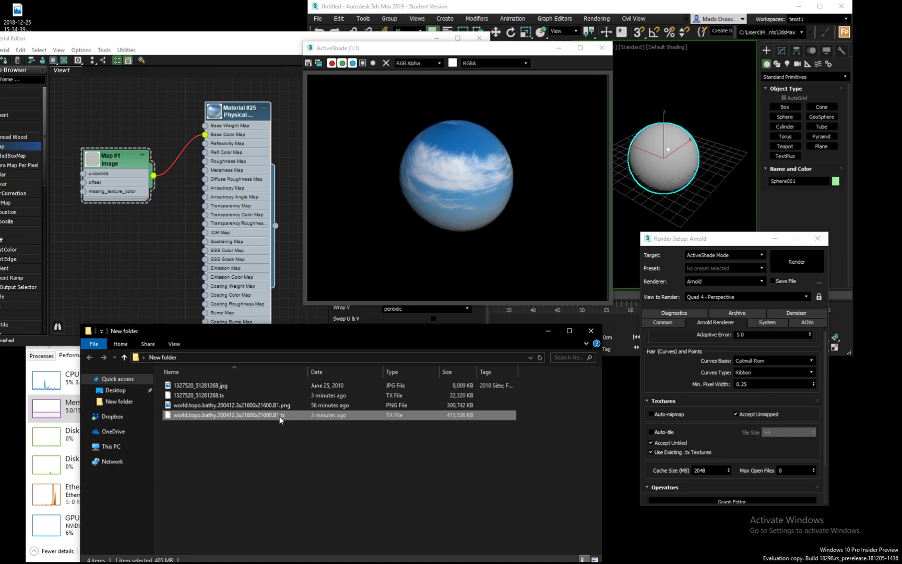
- Turn off Use Existing .tx Textures, re-render in ActiveShade, then close the preview
left_click(666, 209)
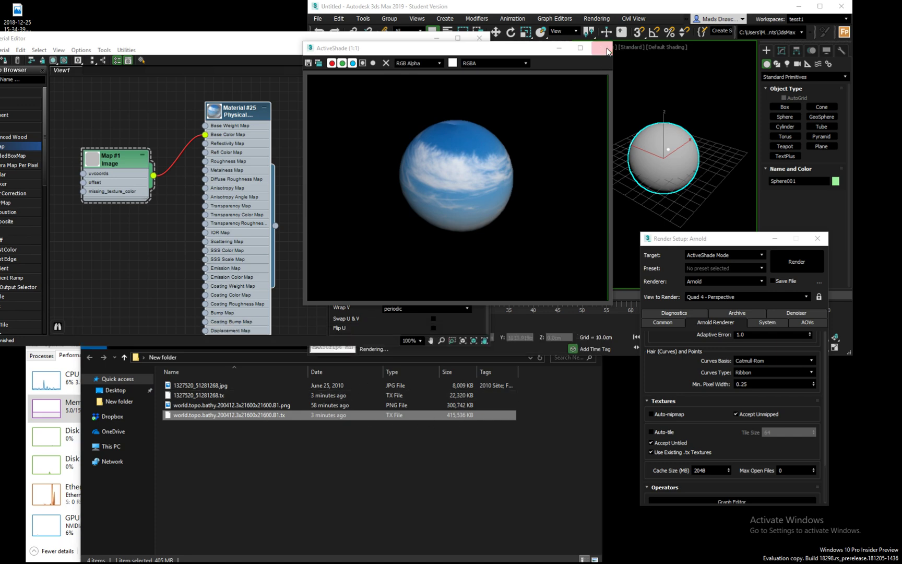
left_click_drag(709, 240, 712, 240)
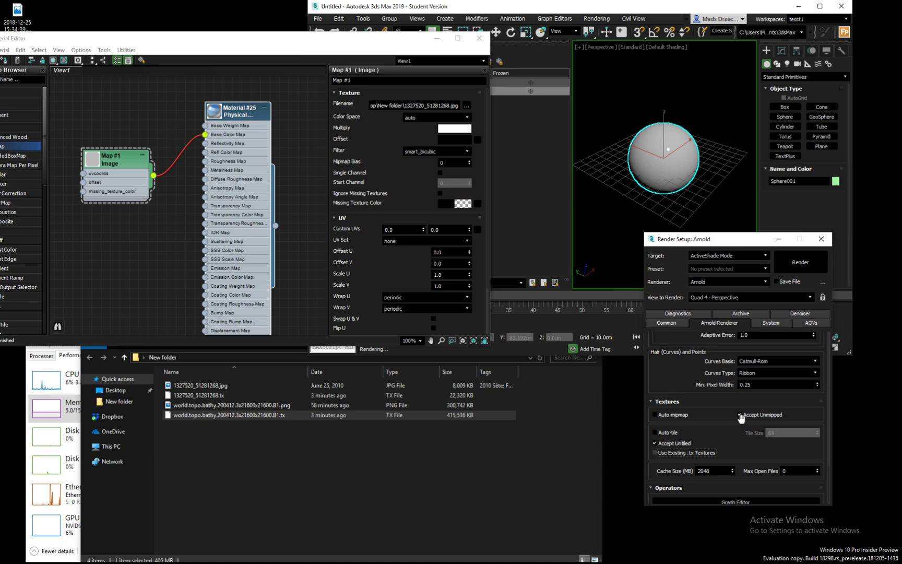
left_click(685, 453)
left_click(799, 266)
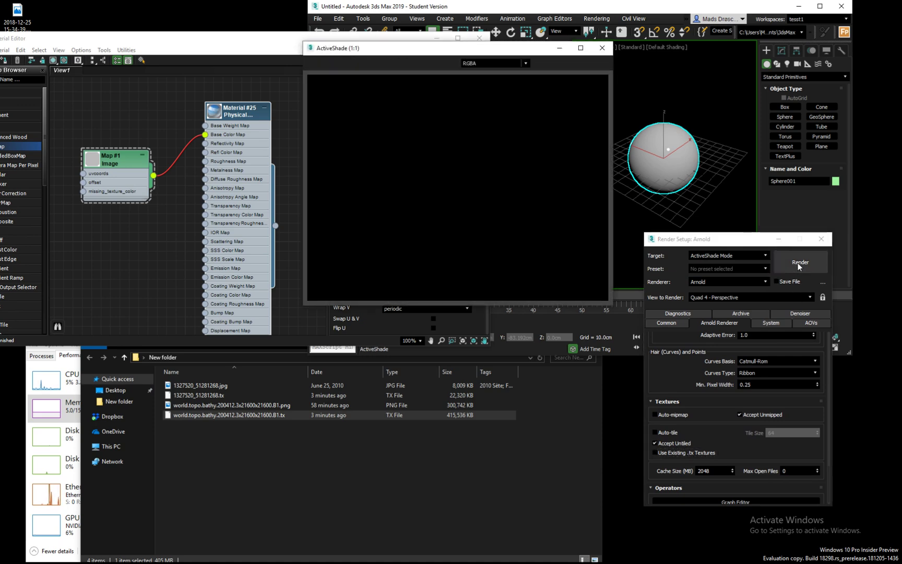
left_click(602, 49)
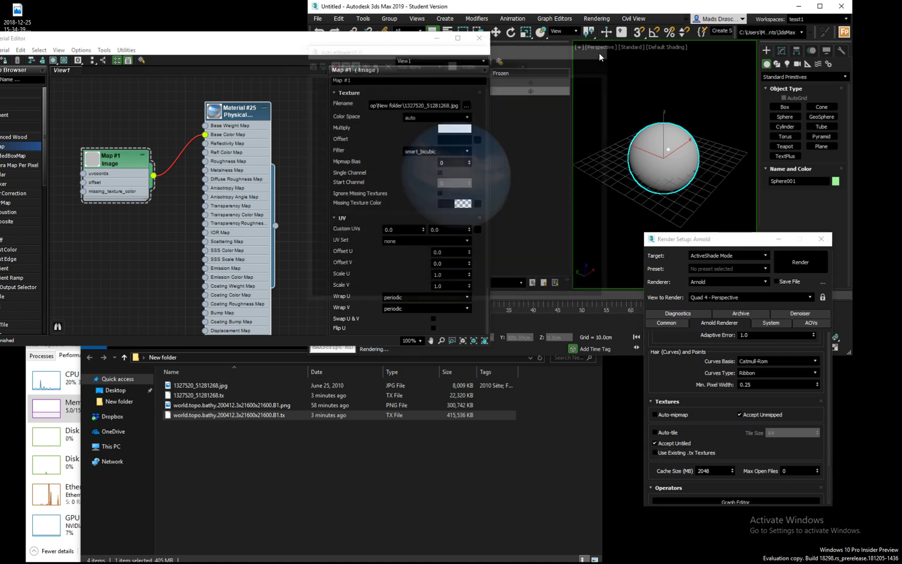
left_click(110, 167)
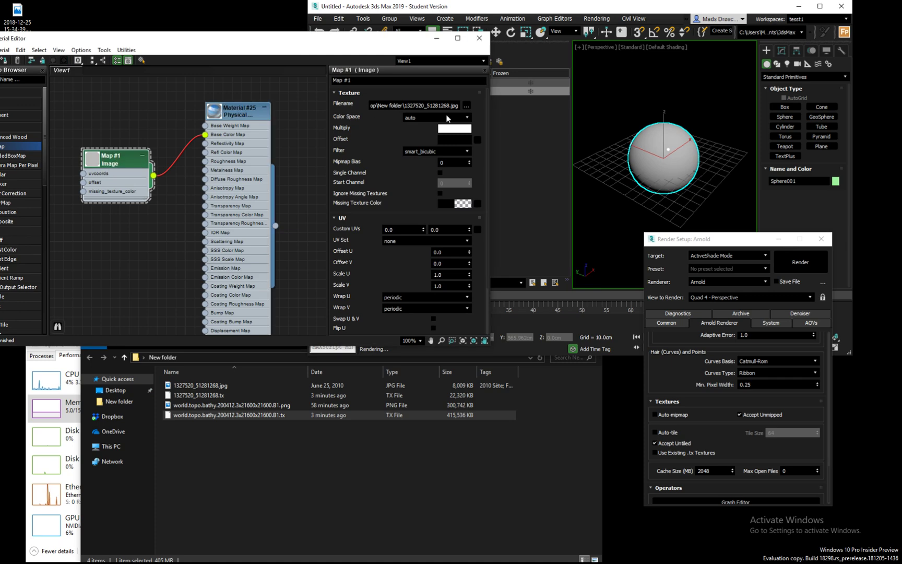
- Load world.topo.bathy.200412.3x21600x21600.B1.png from Desktop's New folder into Map #1
left_click(466, 106)
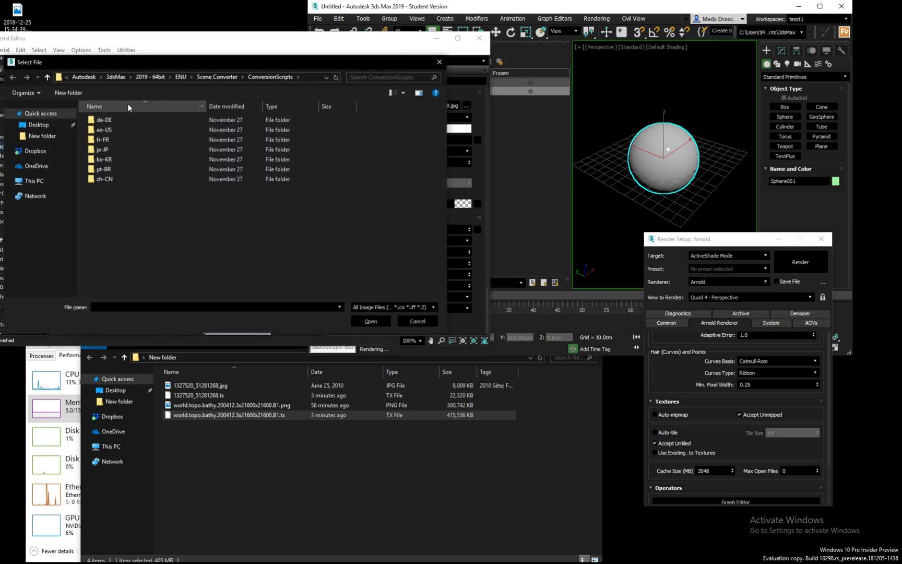
left_click(39, 125)
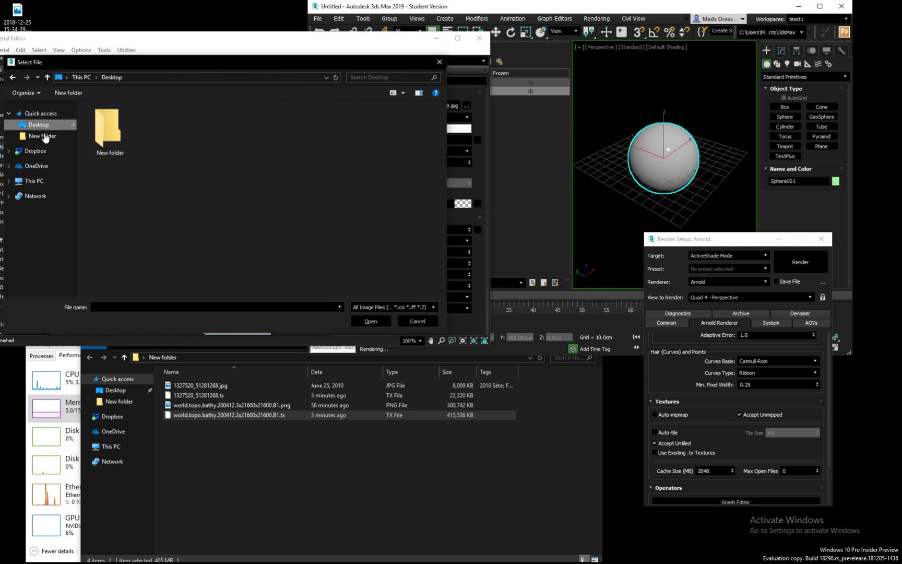
double_click(109, 133)
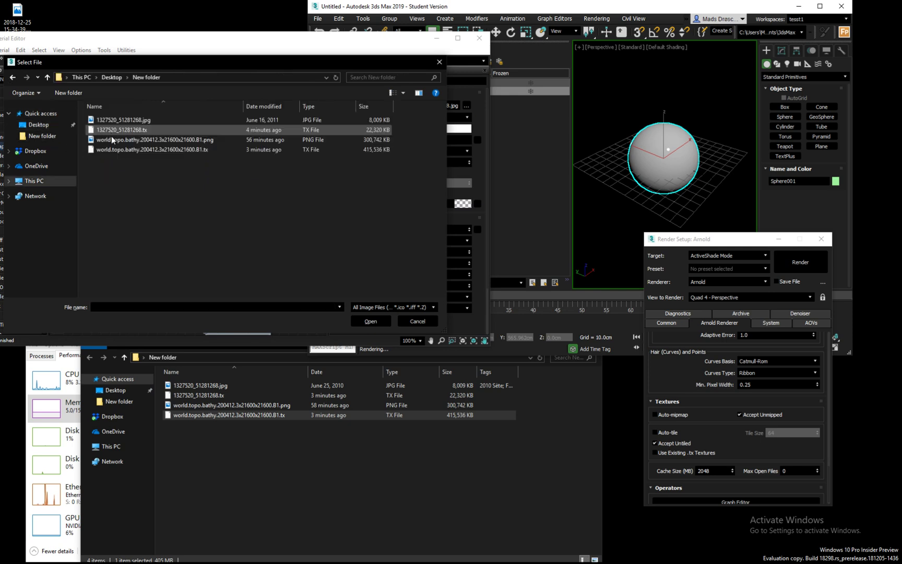
left_click(189, 140)
left_click(376, 321)
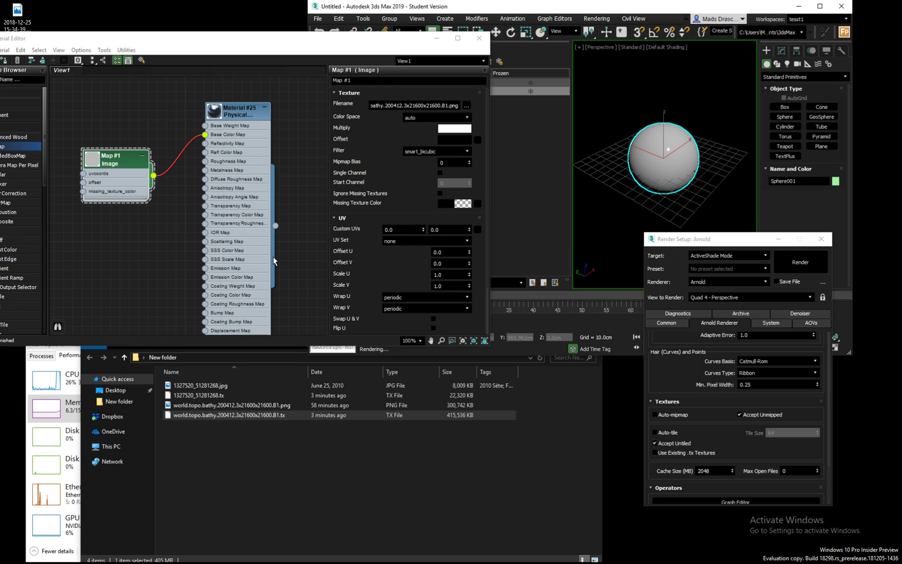
- Shift the Material #25 node right and run Arnold's Flush Caches command
left_click_drag(241, 112, 250, 113)
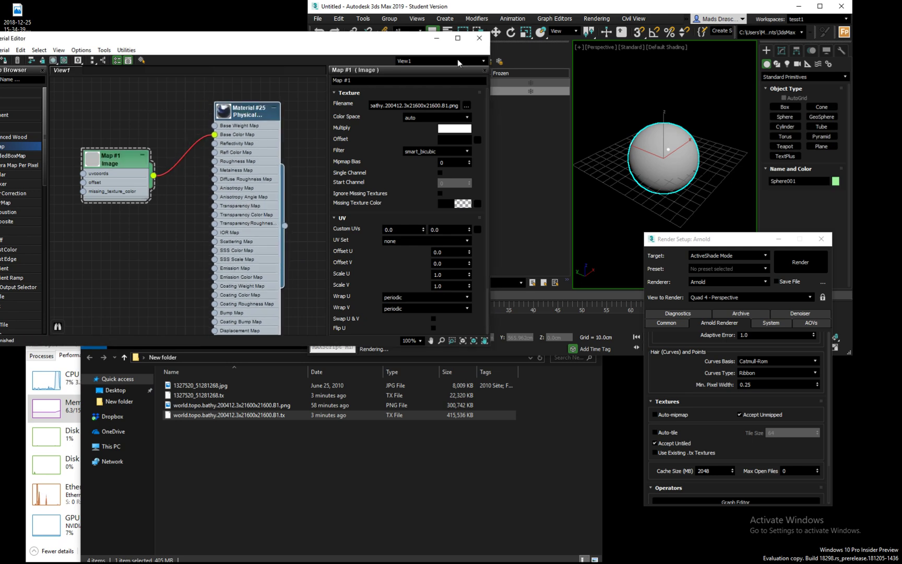
left_click(686, 19)
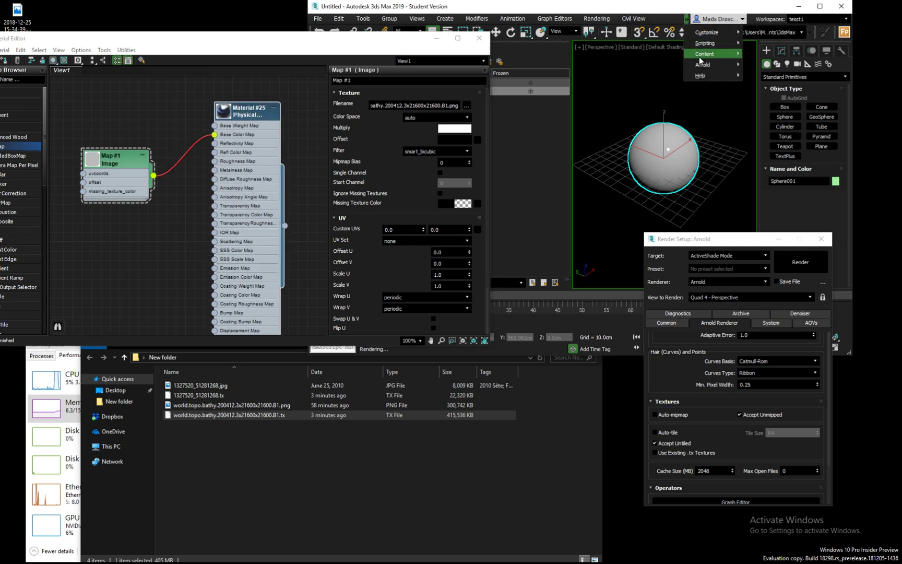
mouse_move(720, 66)
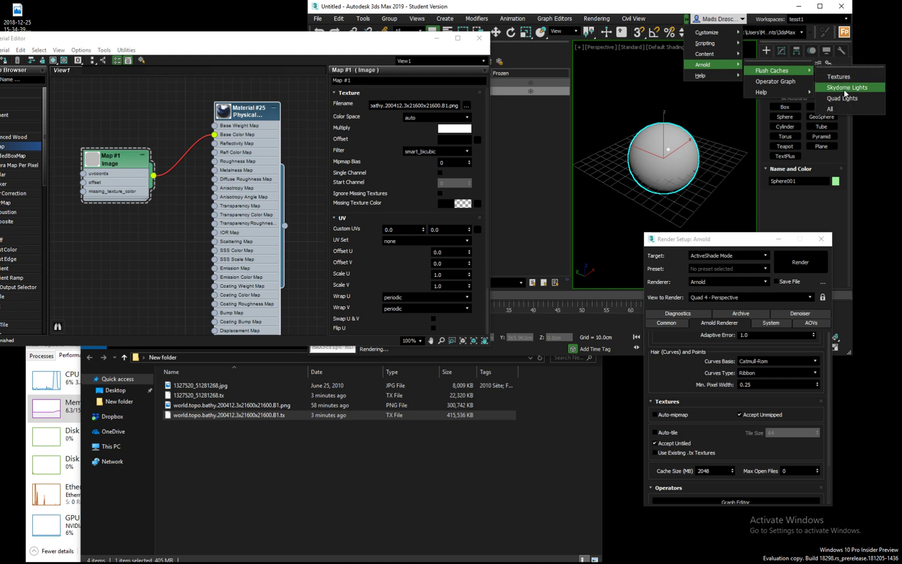
left_click(839, 110)
left_click_drag(735, 244, 724, 207)
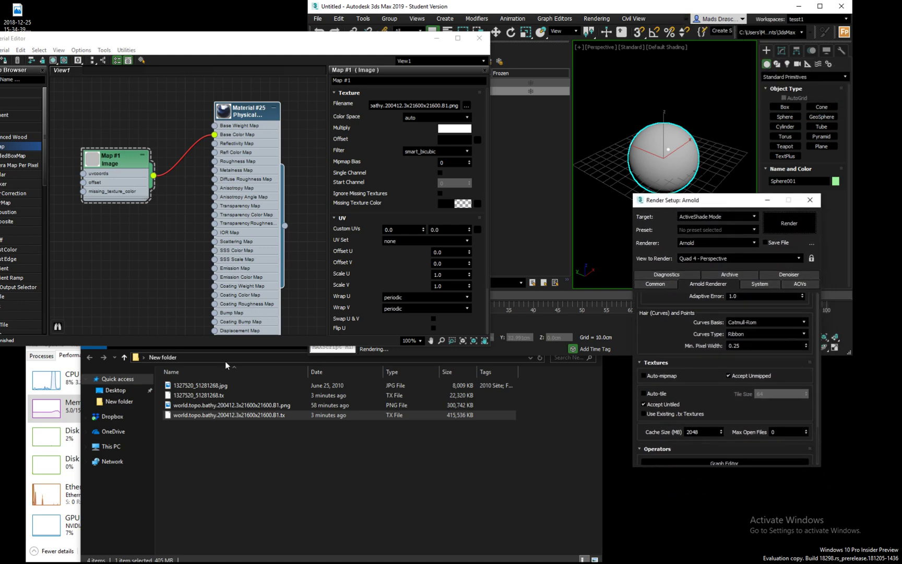
- Reveal Task Manager's memory graph, render the Earth-textured sphere in ActiveShade, then close the preview
left_click(240, 458)
left_click_drag(283, 342, 733, 431)
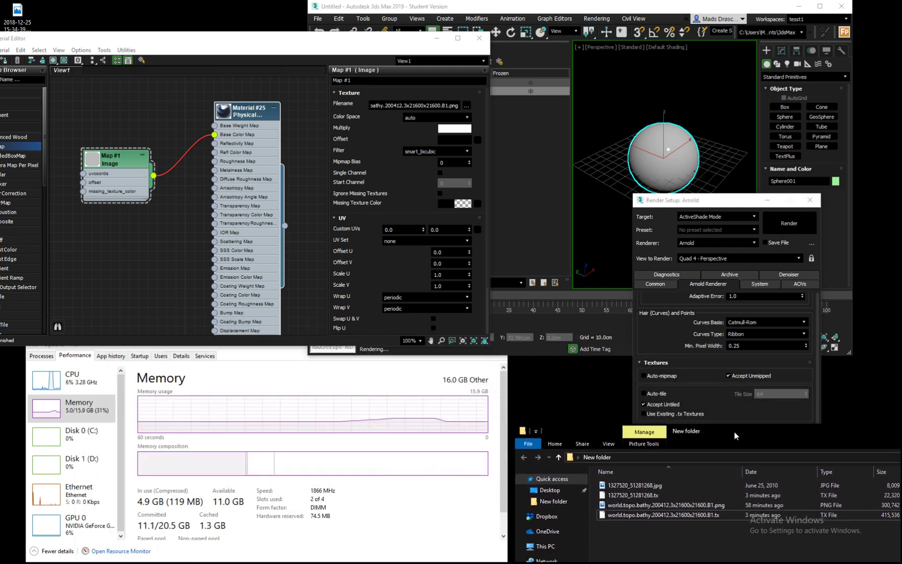
left_click(245, 361)
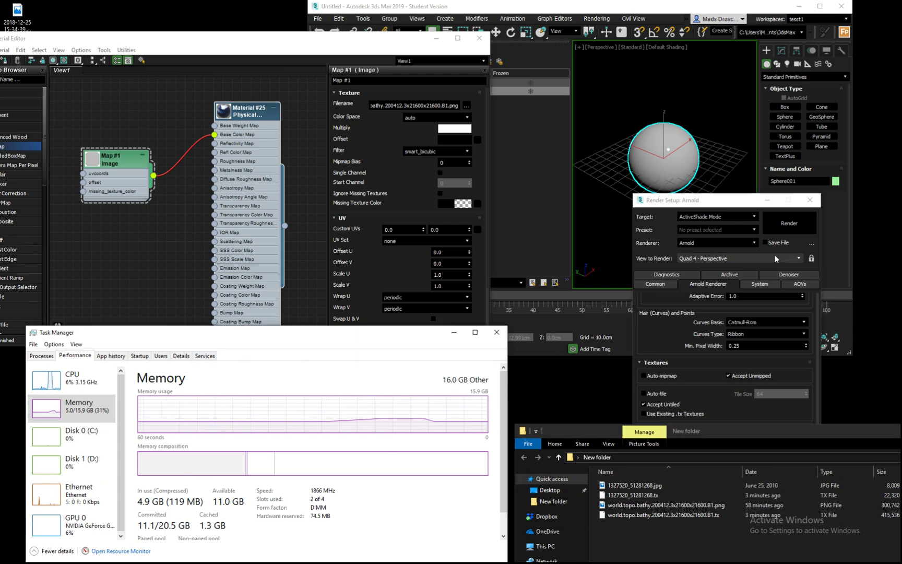
left_click(785, 224)
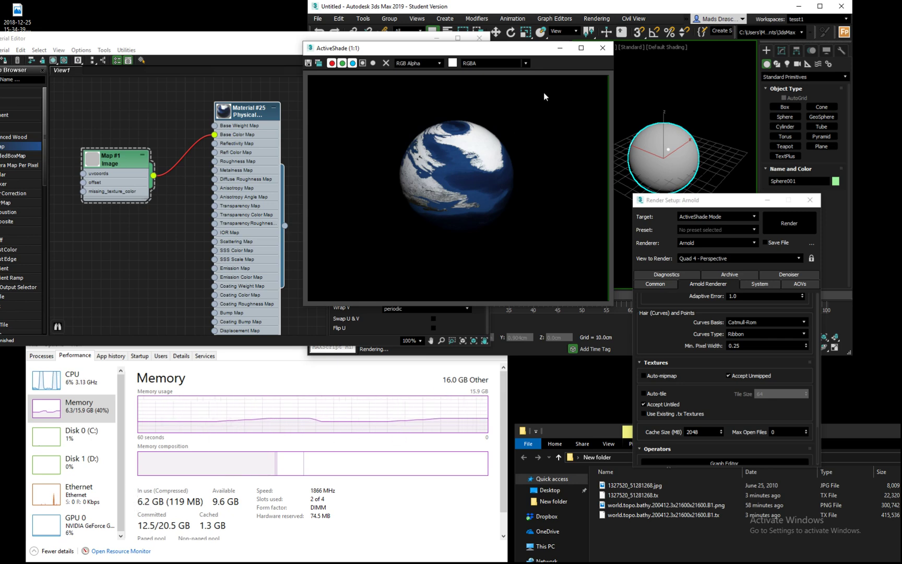
left_click(604, 49)
left_click_drag(714, 202, 710, 183)
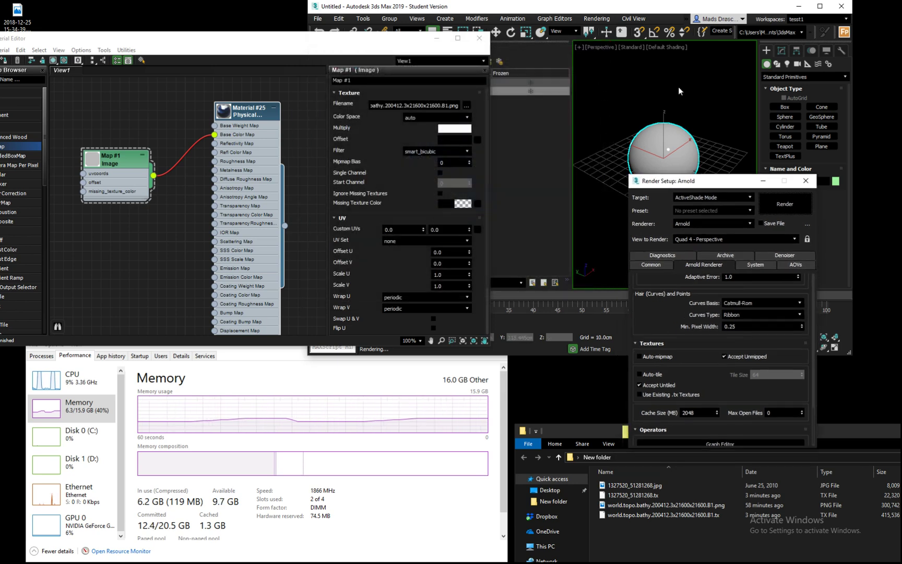
- Flush all of Arnold's caches with Arnold > Flush Caches > All, dropping memory to 4.9 GB
left_click(687, 19)
mouse_move(708, 69)
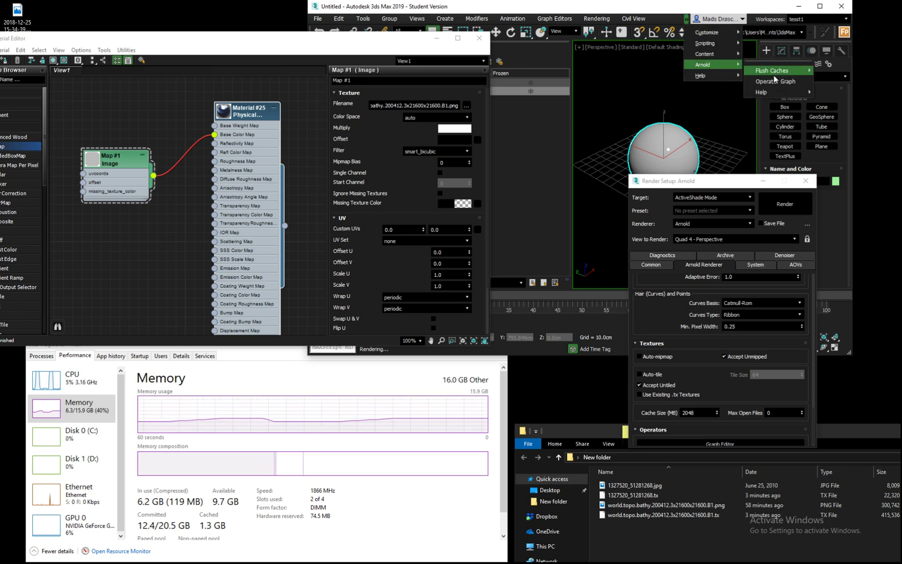
mouse_move(777, 71)
left_click(840, 108)
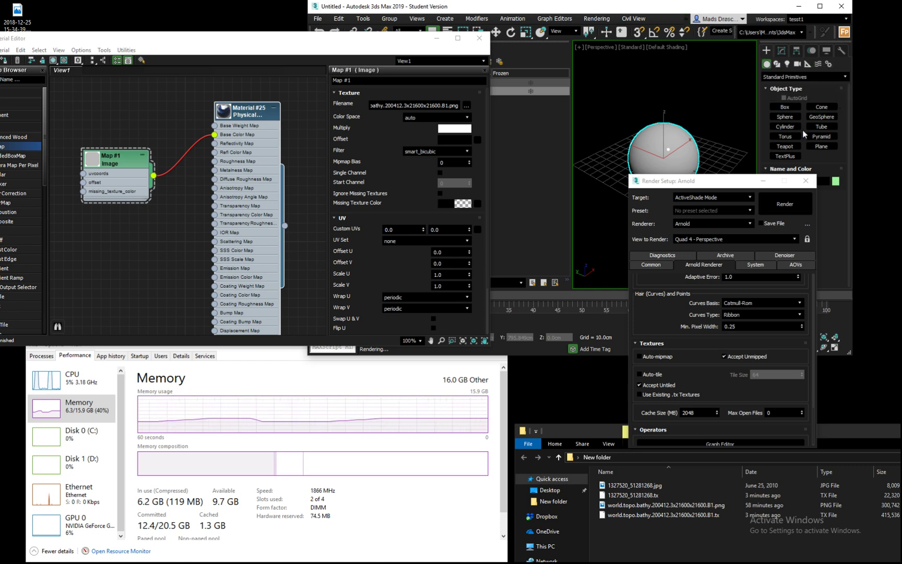
left_click_drag(716, 183, 719, 180)
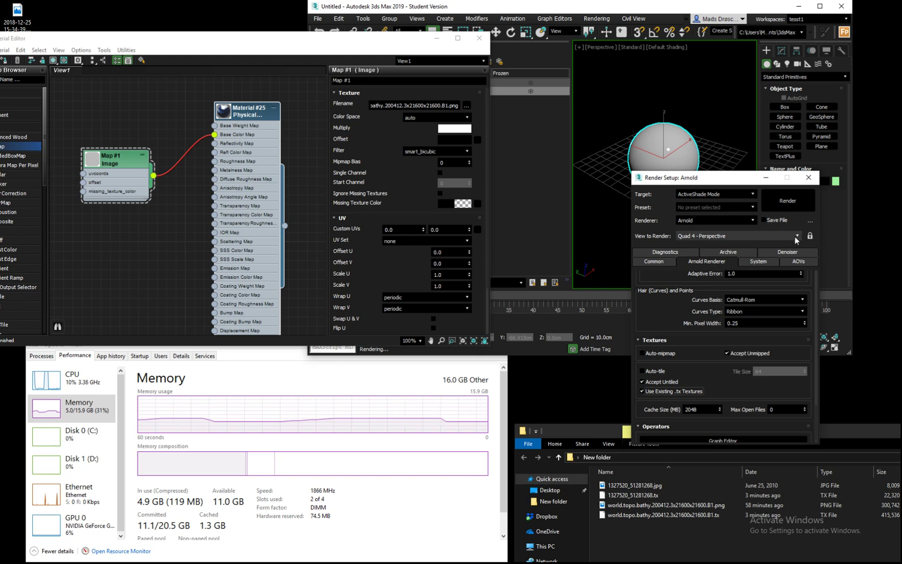
- Launch the ActiveShade render of the Earth sphere and open Map #1's image texture settings
left_click(789, 200)
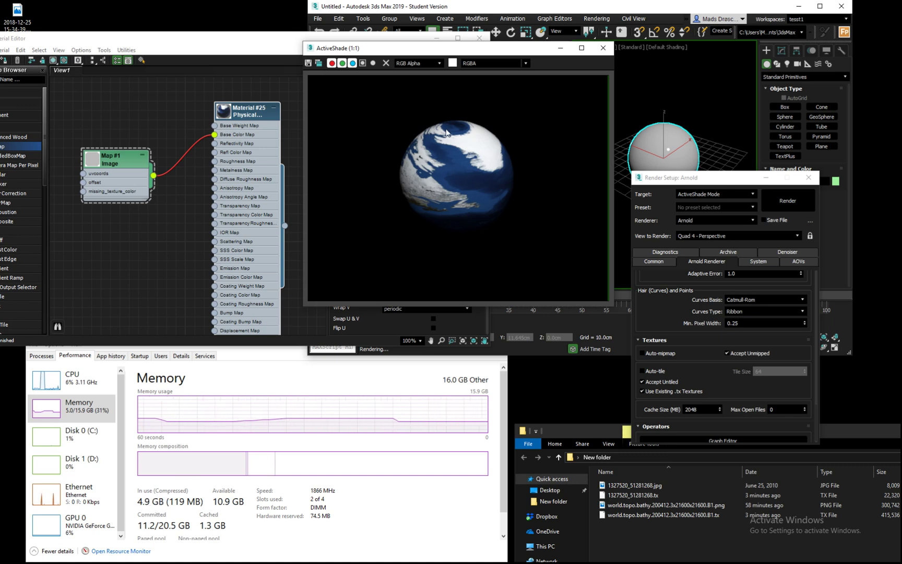
double_click(107, 153)
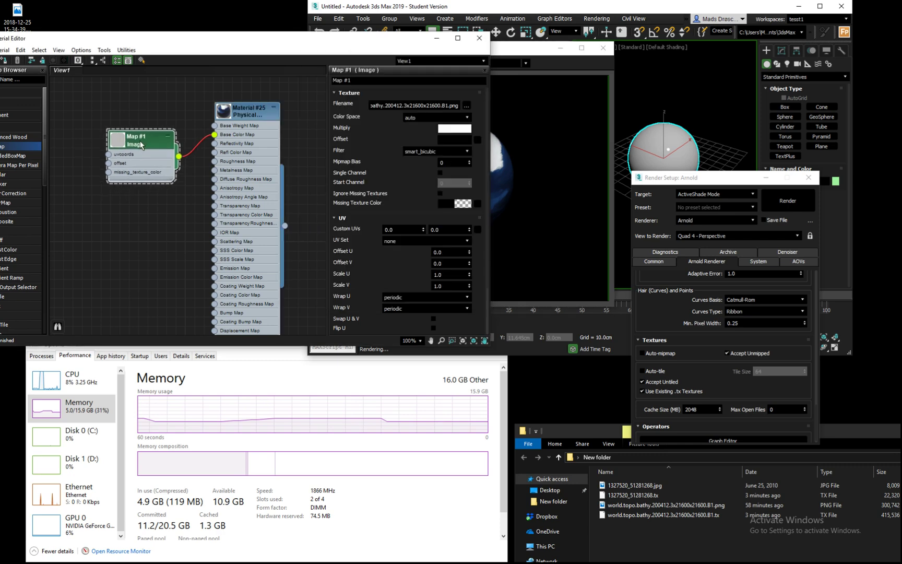
left_click_drag(107, 153, 115, 153)
left_click_drag(399, 39, 356, 47)
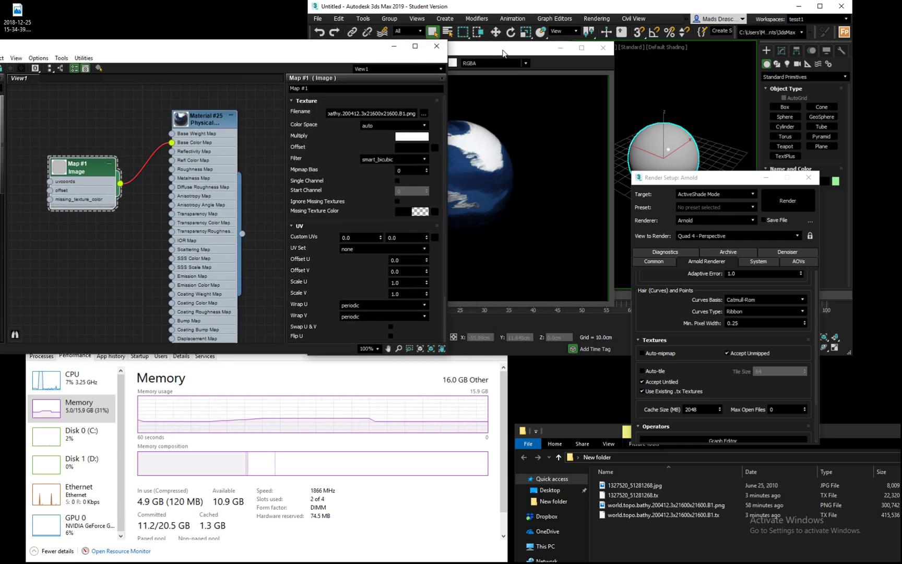
left_click_drag(502, 48, 495, 30)
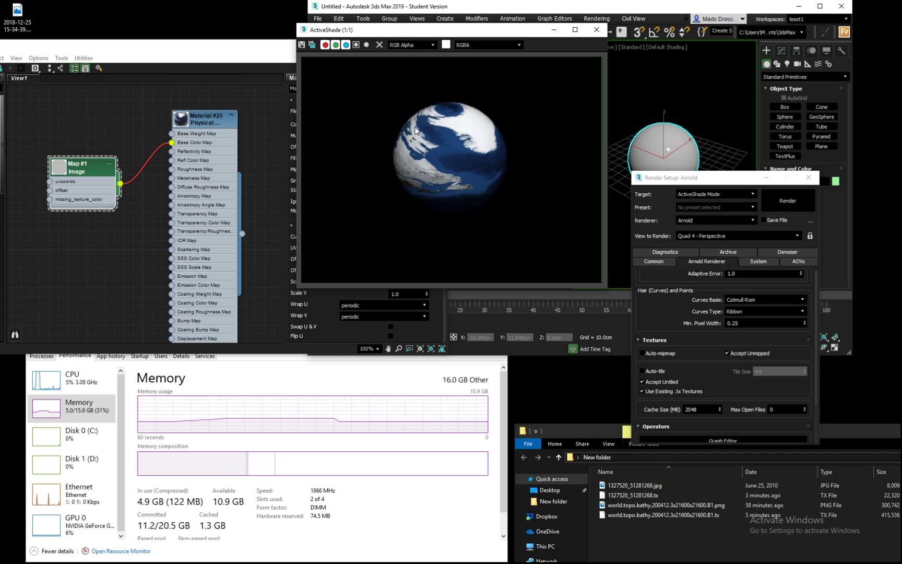
scroll(445, 135, "up", 6)
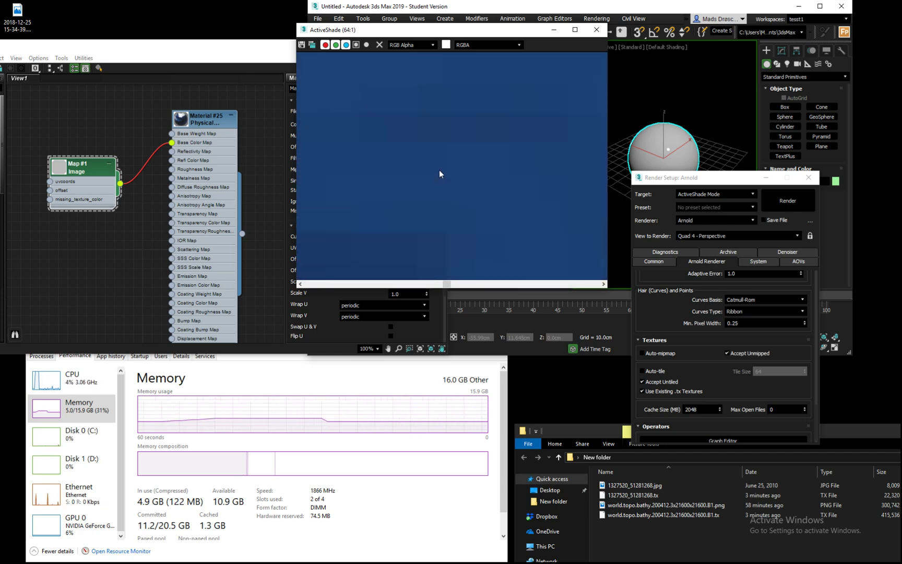
scroll(439, 170, "down", 6)
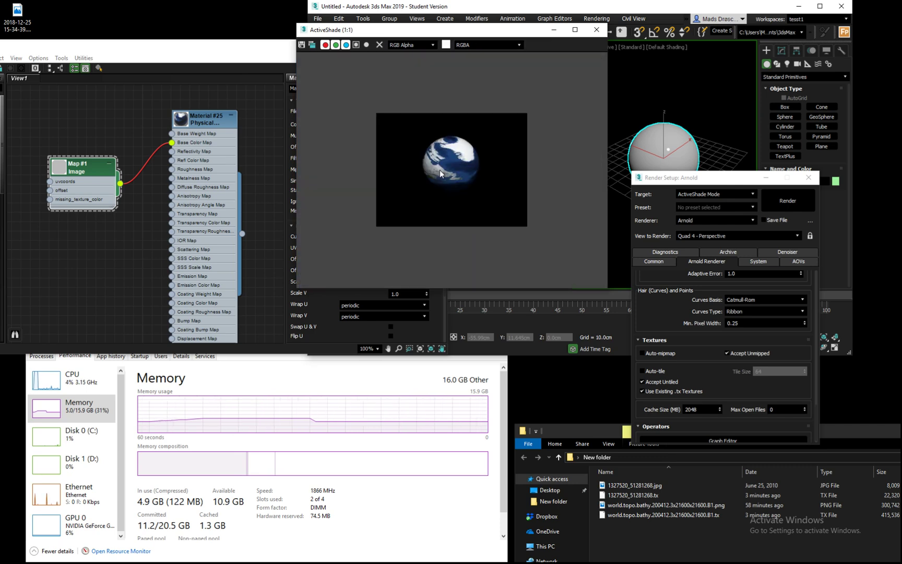
left_click_drag(464, 33, 459, 31)
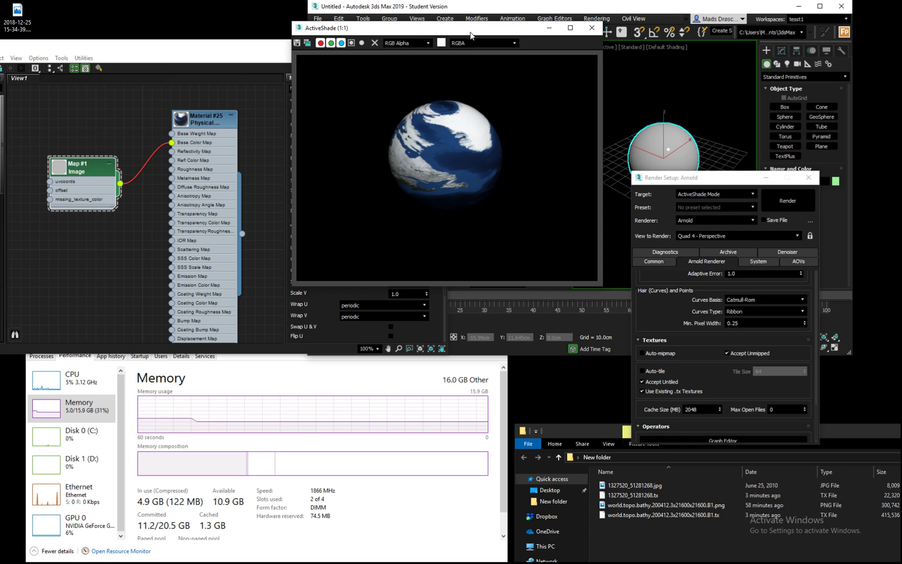
- Lower the Task Manager window and shift the Slate Material Editor slightly left
left_click_drag(473, 27, 478, 19)
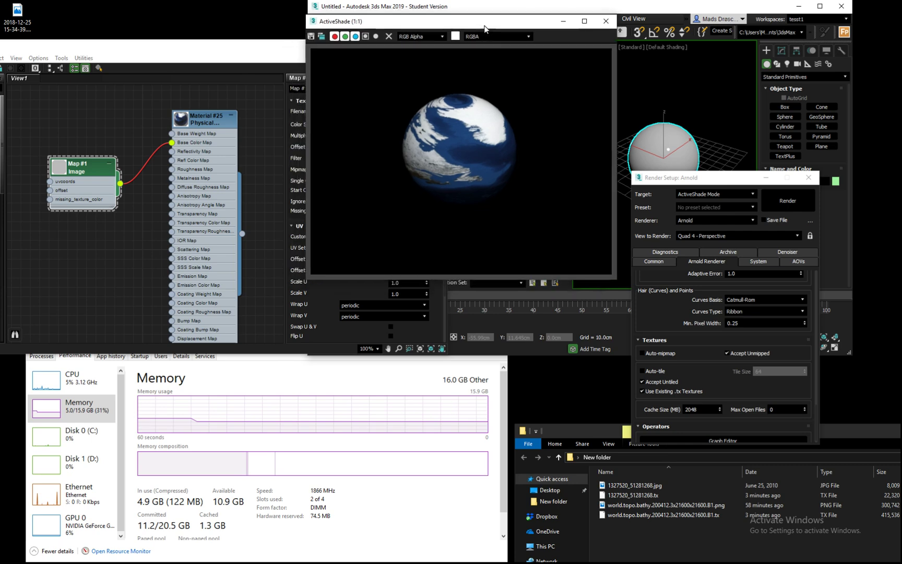
left_click(277, 373)
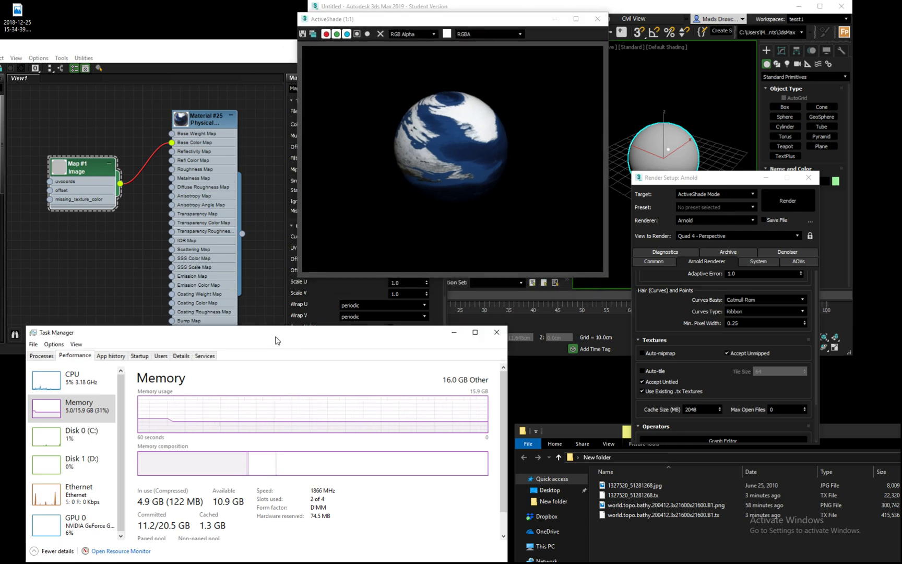
left_click_drag(276, 337, 274, 351)
left_click(94, 172)
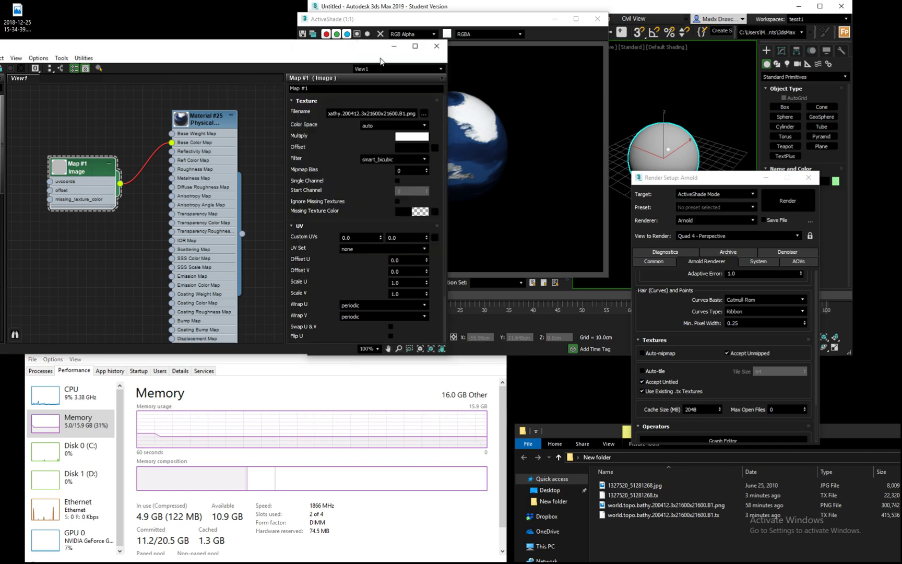
left_click_drag(360, 52, 350, 53)
- Move Render Setup up and close the ActiveShade render window
left_click_drag(726, 181, 735, 110)
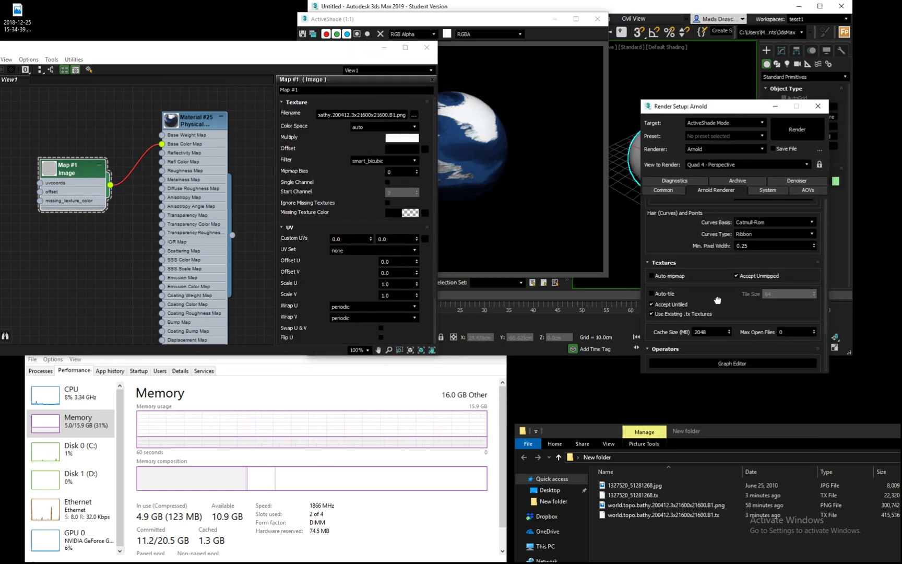
left_click_drag(522, 22, 530, 22)
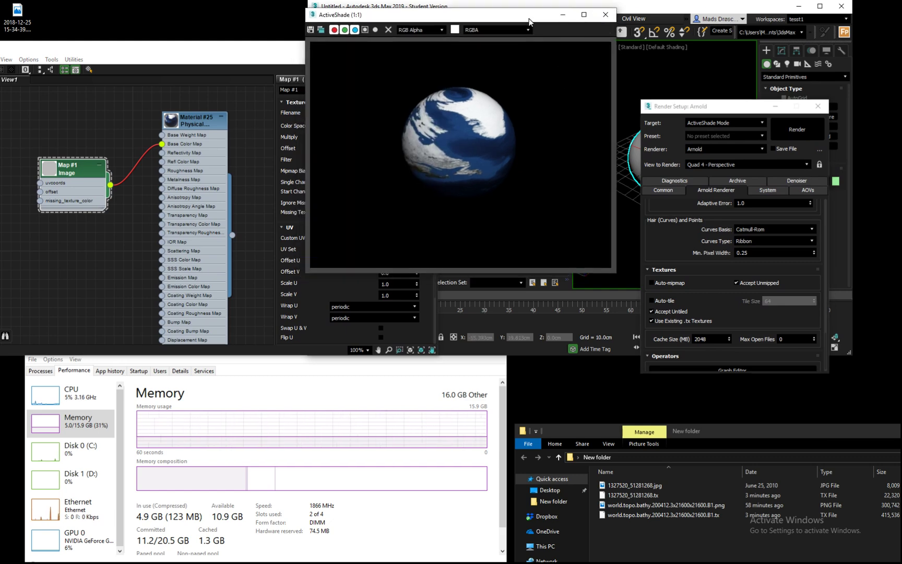
left_click_drag(428, 18, 431, 19)
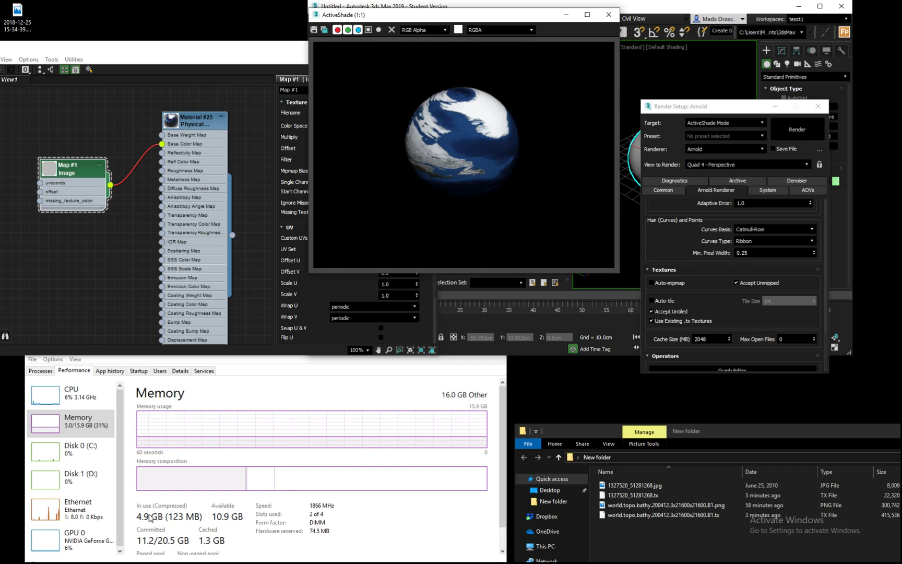
left_click_drag(469, 20, 473, 22)
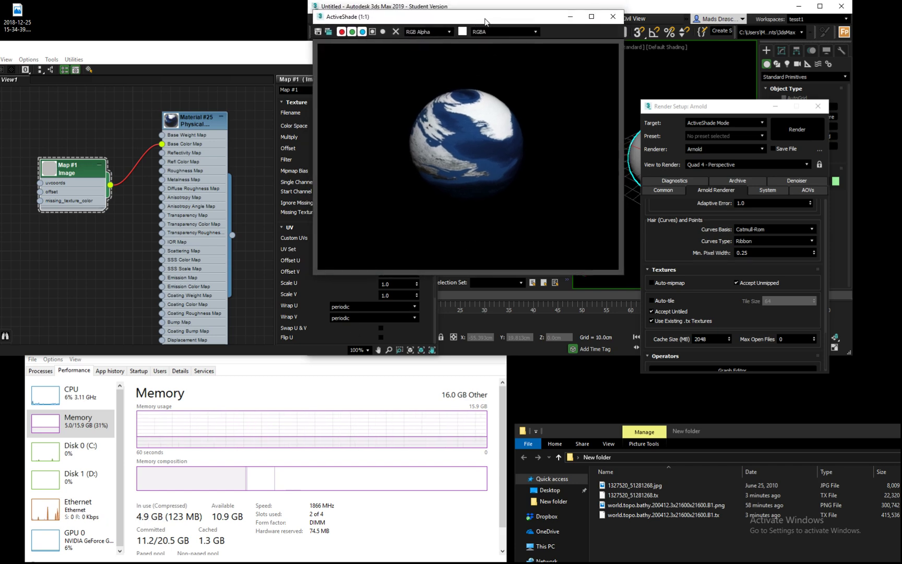
left_click(613, 18)
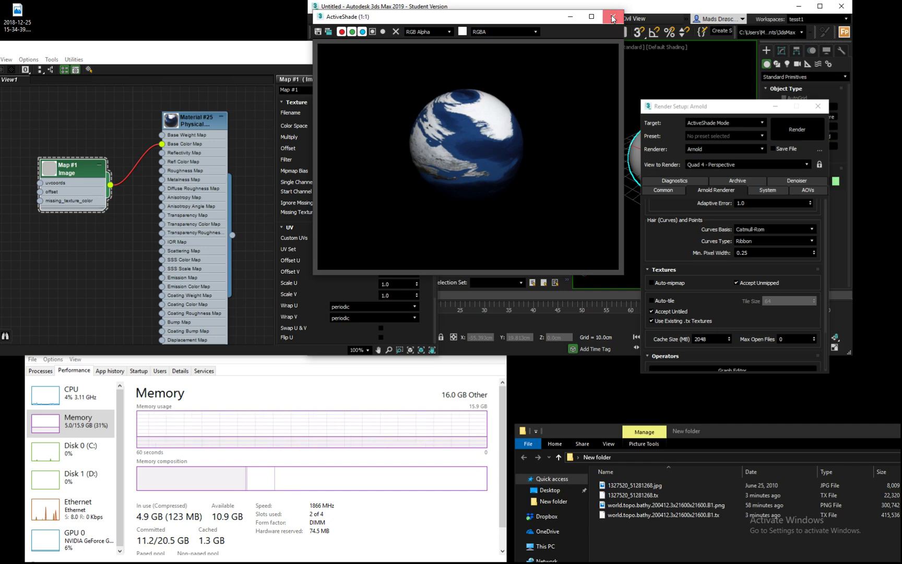
left_click_drag(744, 110, 630, 96)
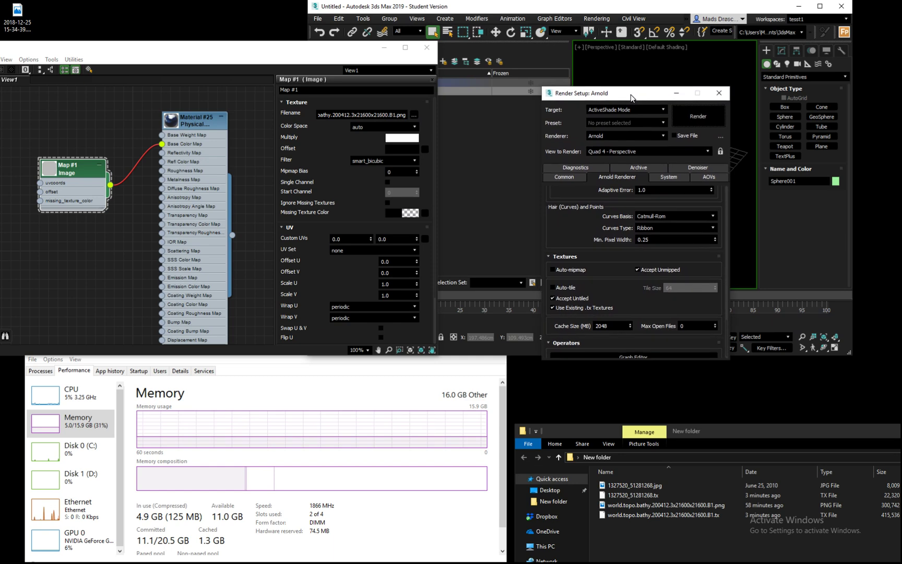
- Close Render Setup and the Slate Material Editor, and maximise the 3ds Max window
left_click(719, 96)
left_click(427, 47)
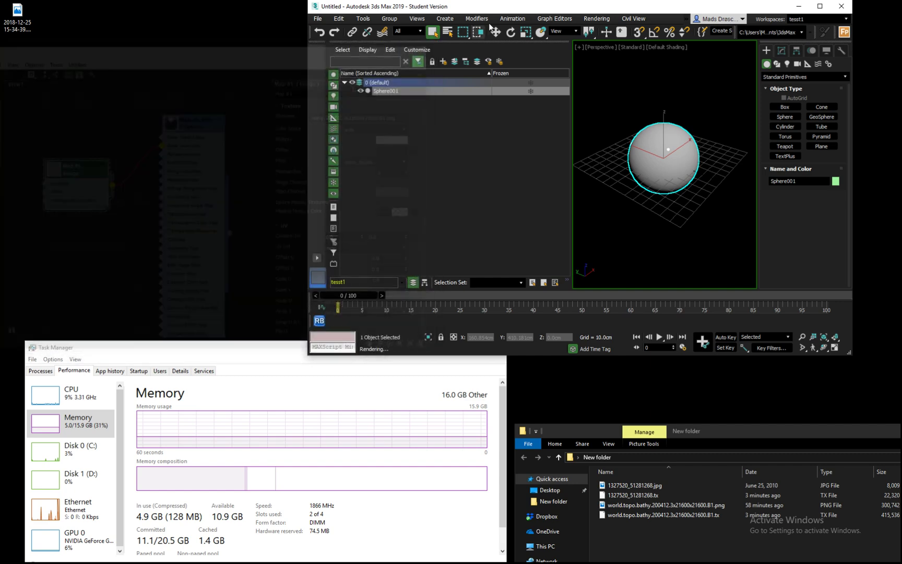
double_click(522, 11)
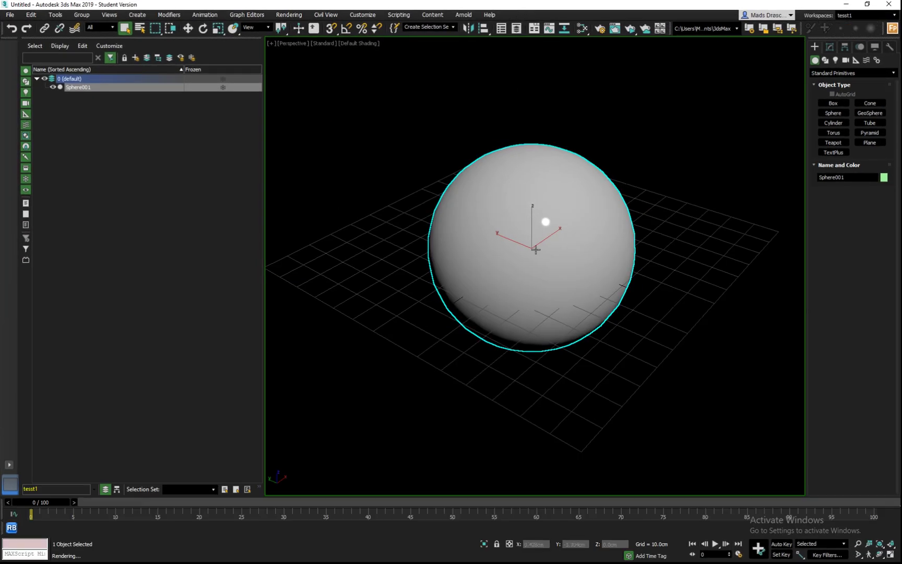
- Zoom the viewport in and out, then minimise 3ds Max to reveal the desktop
scroll(526, 245, "up", 2)
scroll(526, 246, "up", 2)
scroll(527, 246, "down", 5)
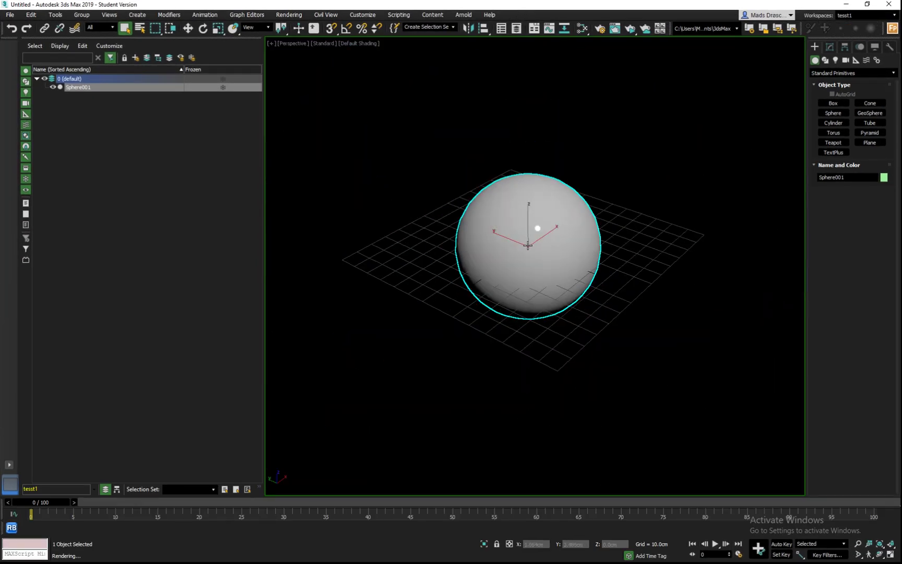
scroll(528, 245, "up", 4)
scroll(528, 245, "down", 3)
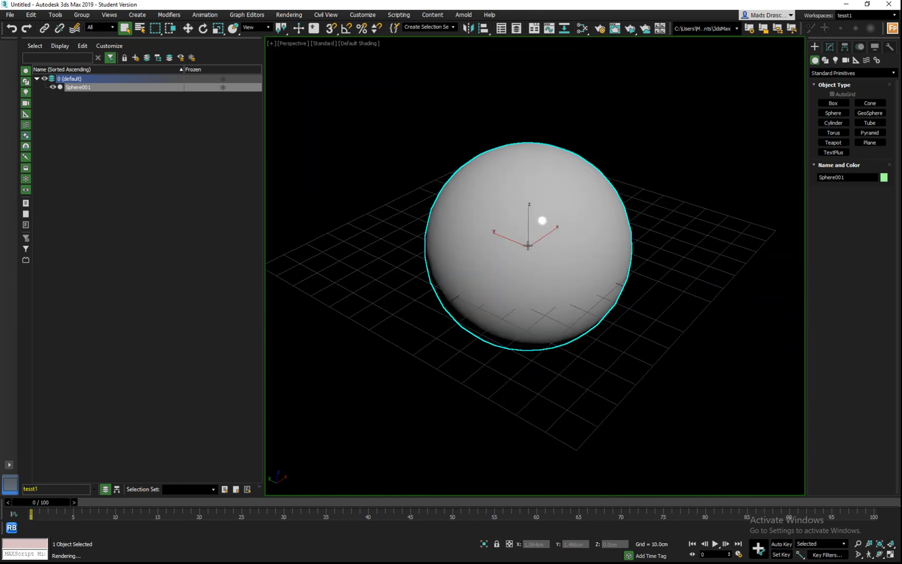
scroll(527, 245, "up", 4)
scroll(527, 245, "down", 2)
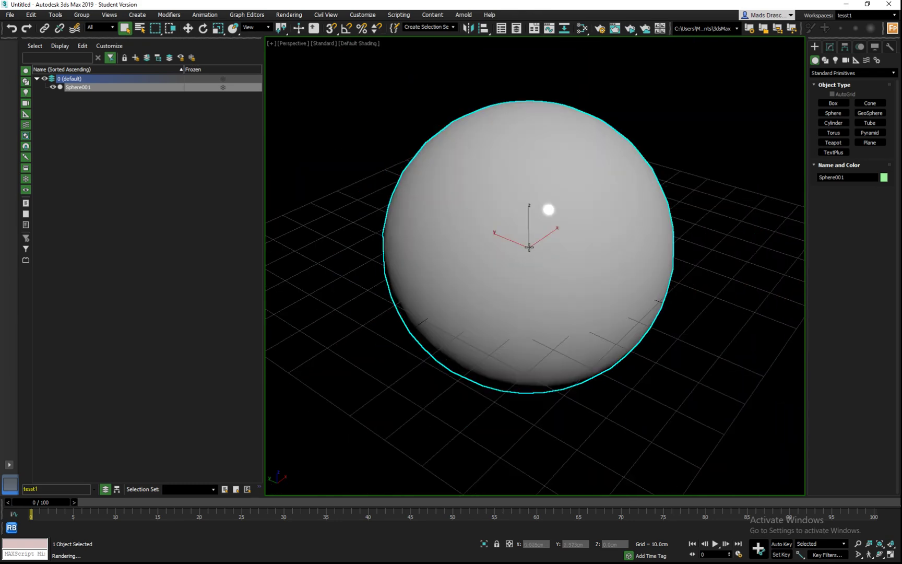
scroll(528, 250, "up", 4)
scroll(526, 248, "down", 4)
left_click(845, 5)
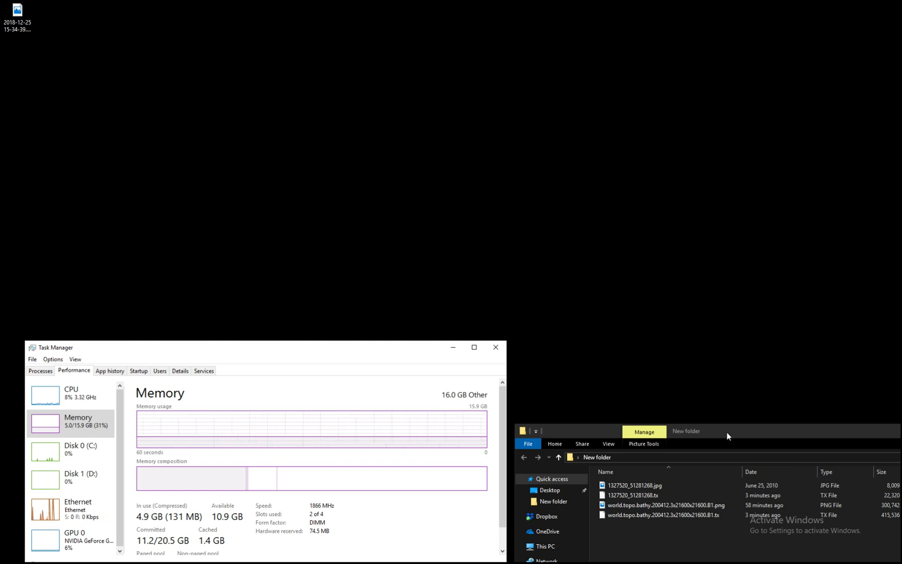
- Center the New folder Explorer window on screen to show all four texture files
left_click_drag(729, 432, 480, 179)
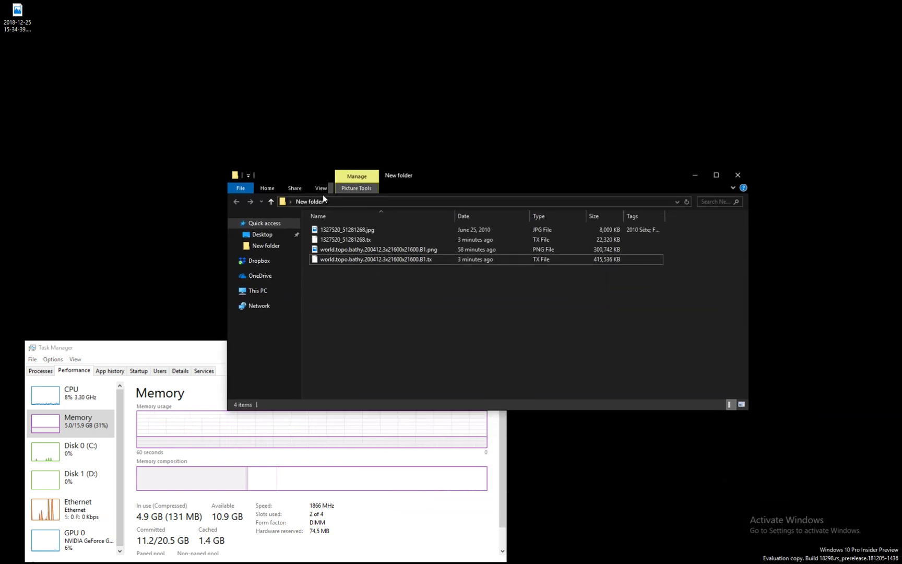